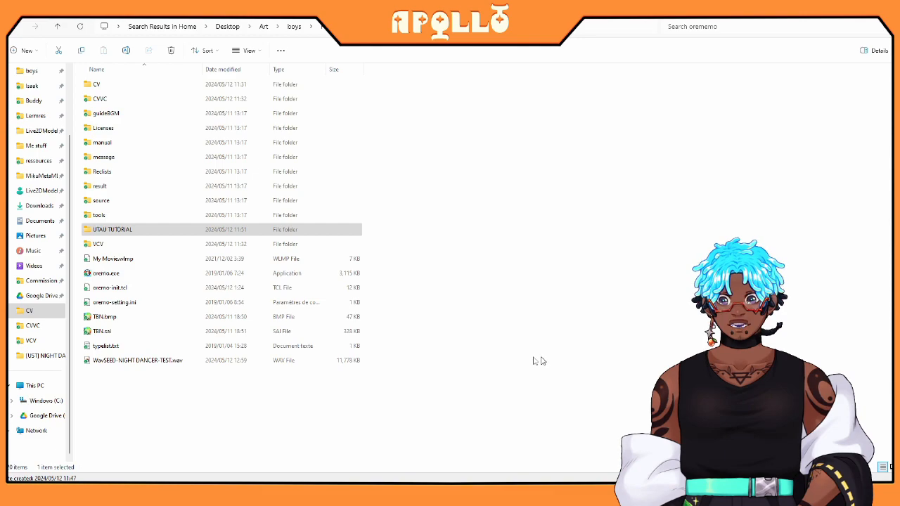
Record a short test clip in a new Audacity project, and discard both the recorded track and the project window.
{"action": "mouse_move", "coordinate": [263, 494]}
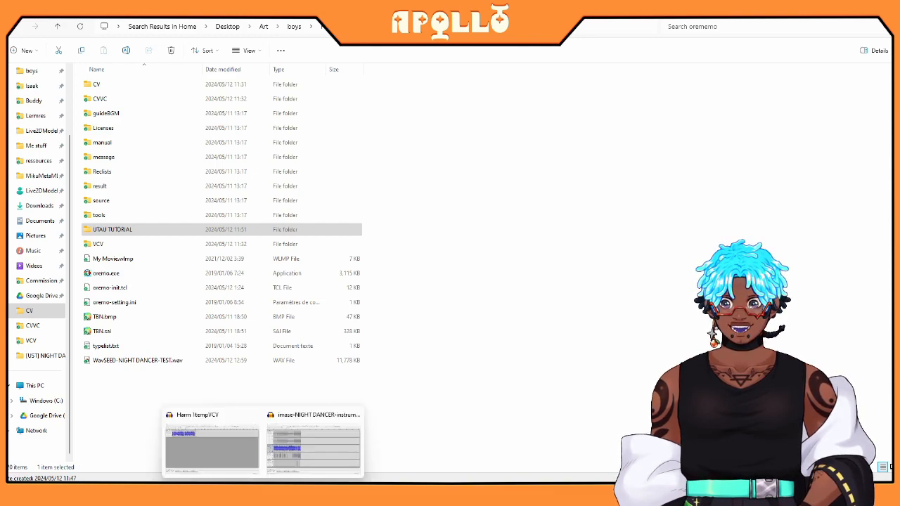
{"action": "left_click", "coordinate": [296, 458]}
{"action": "left_click", "coordinate": [15, 14]}
{"action": "left_click", "coordinate": [65, 26]}
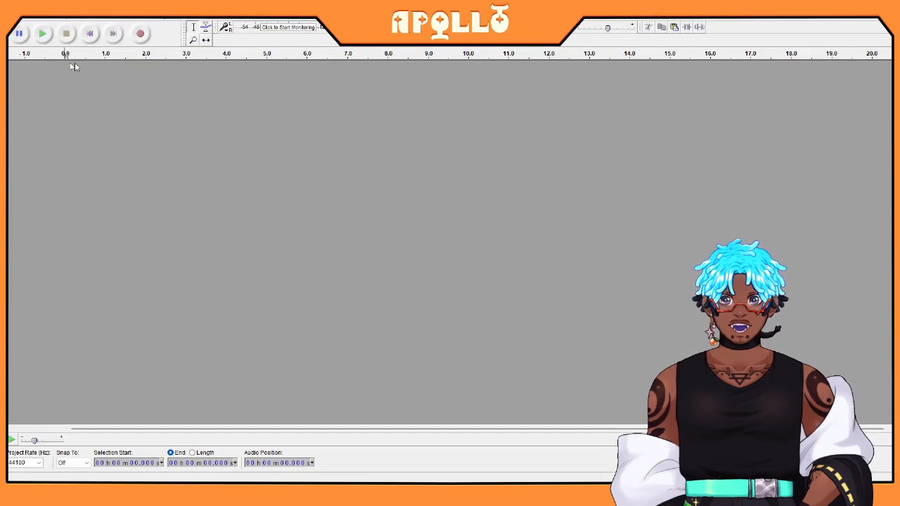
{"action": "left_click", "coordinate": [141, 34]}
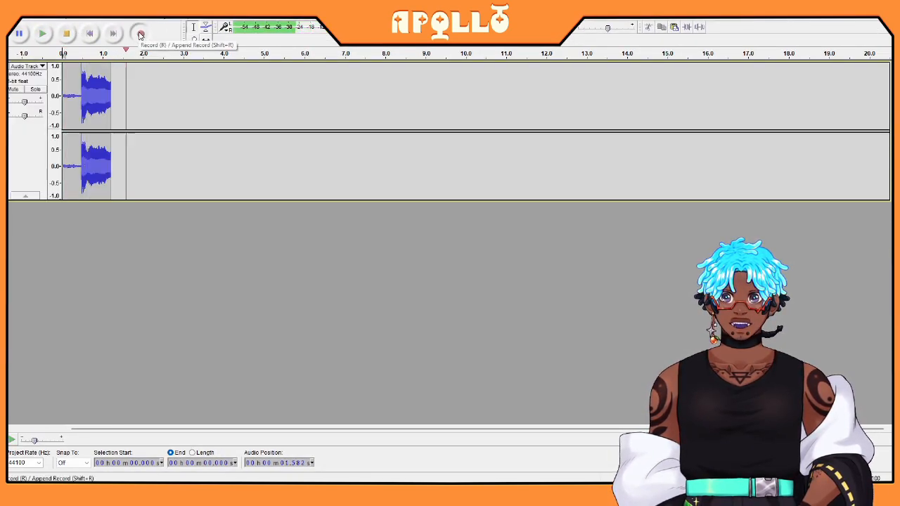
{"action": "left_click", "coordinate": [66, 33]}
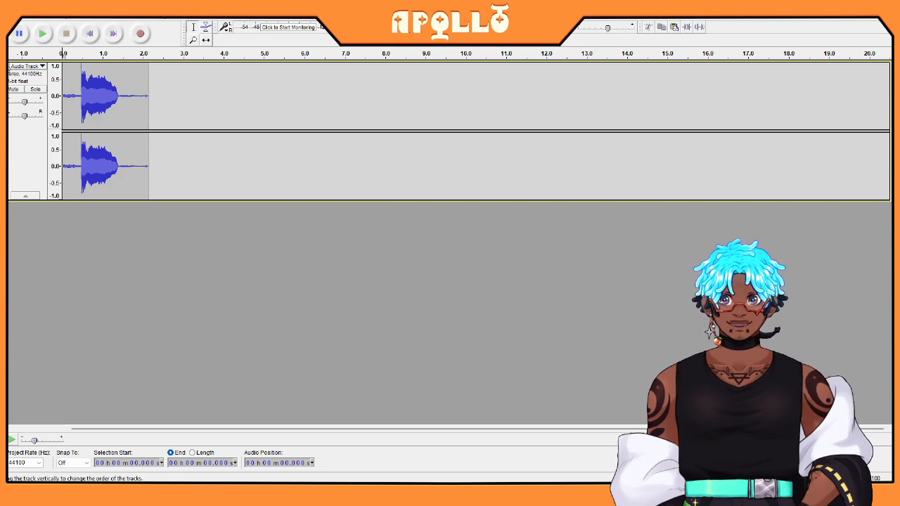
{"action": "left_click", "coordinate": [6, 66]}
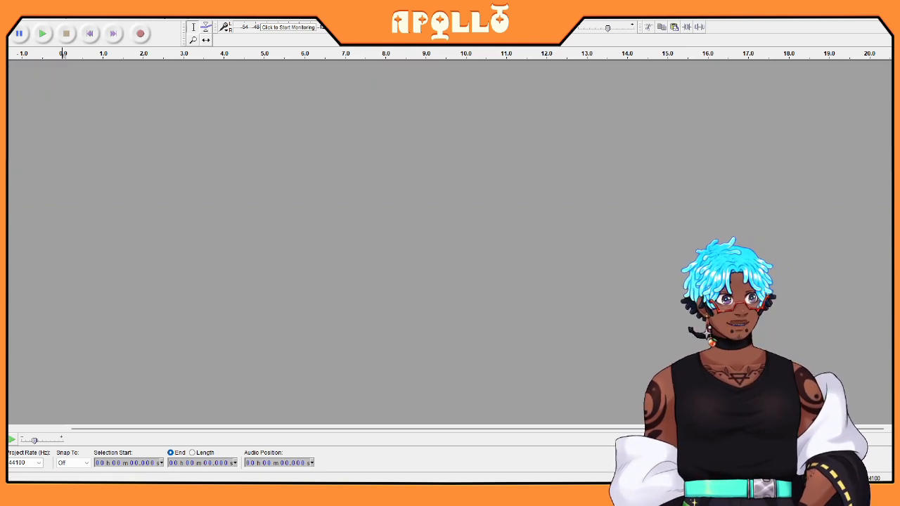
{"action": "left_click", "coordinate": [848, 6]}
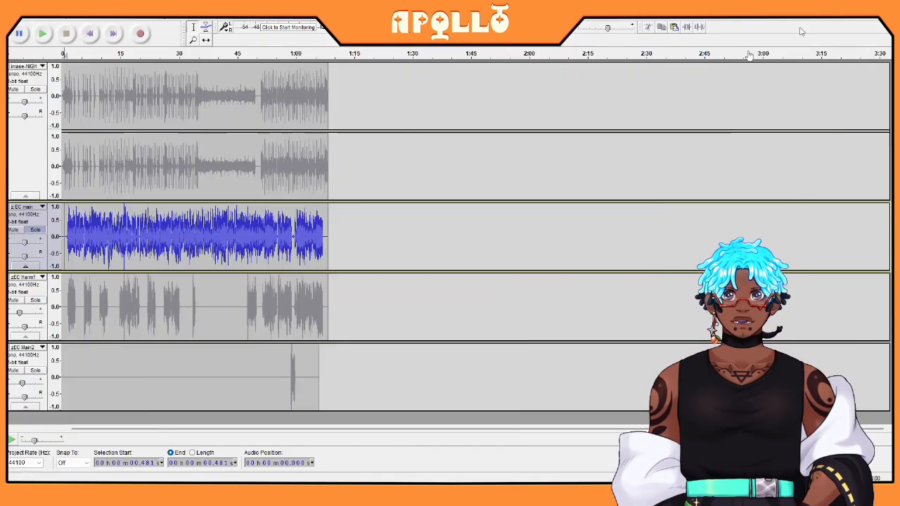
Switch to the orememo folder in File Explorer, launch oremo.exe, and reposition its window.
{"action": "mouse_move", "coordinate": [79, 493]}
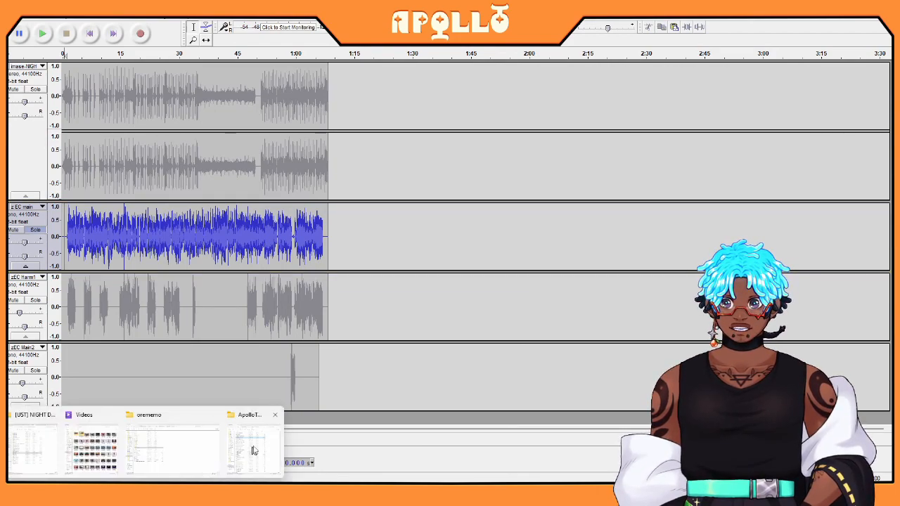
{"action": "left_click", "coordinate": [177, 440]}
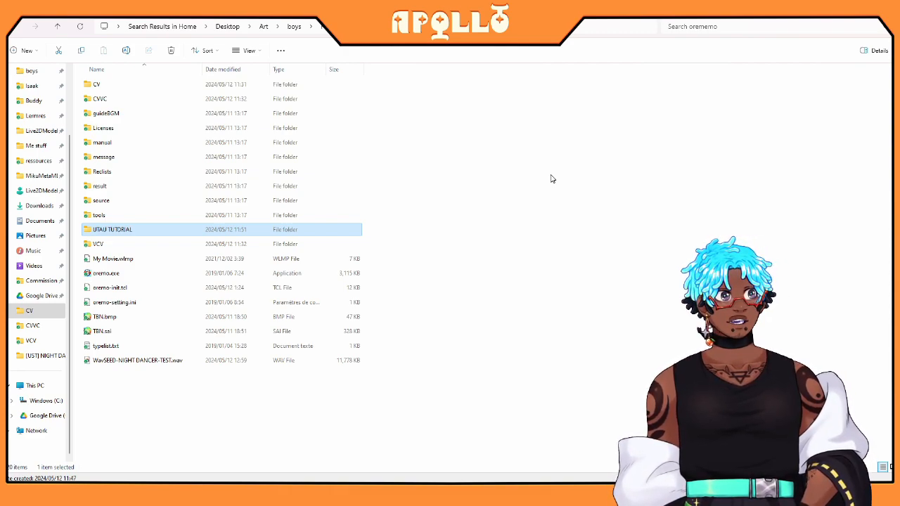
{"action": "double_click", "coordinate": [115, 274]}
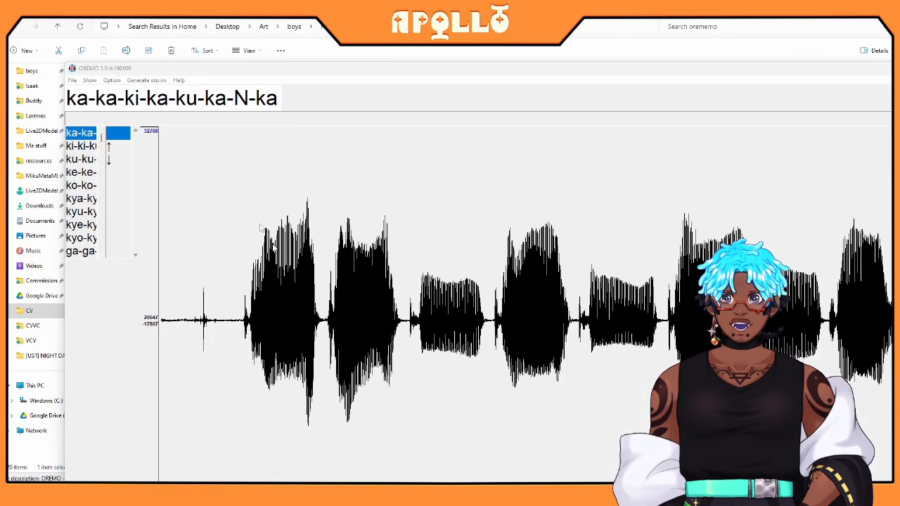
{"action": "left_click_drag", "start_coordinate": [225, 70], "coordinate": [174, 37]}
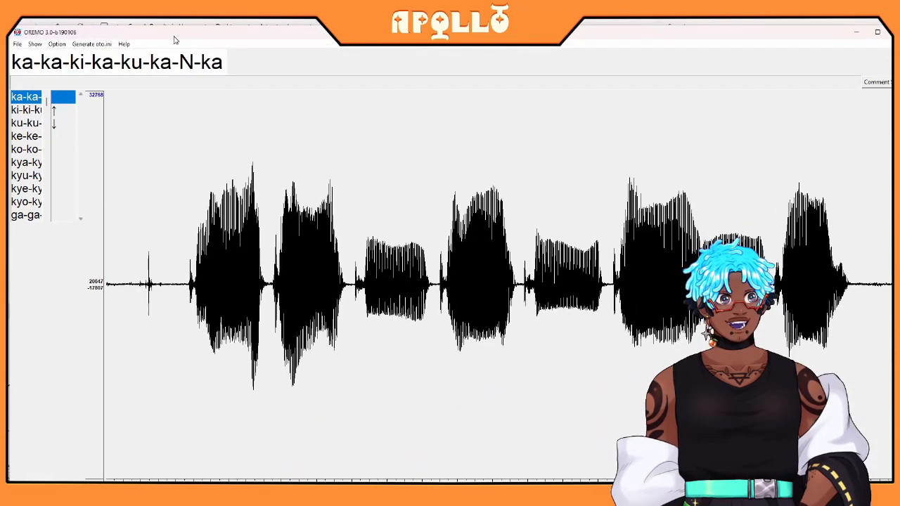
Set the recording folder to UTAU TUTORIAL inside the orememo folder.
{"action": "left_click", "coordinate": [21, 46]}
{"action": "left_click", "coordinate": [45, 62]}
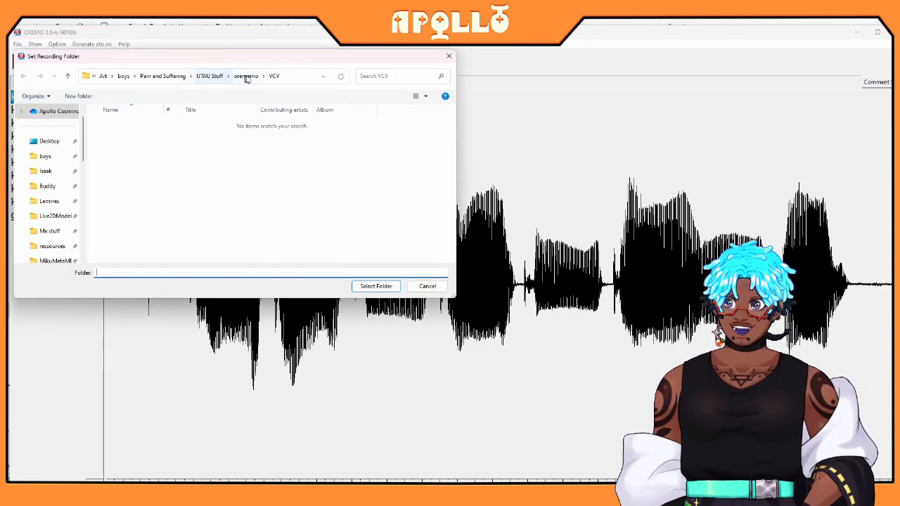
{"action": "left_click", "coordinate": [246, 76]}
{"action": "scroll", "coordinate": [112, 211], "scroll_direction": "down", "scroll_amount": 1}
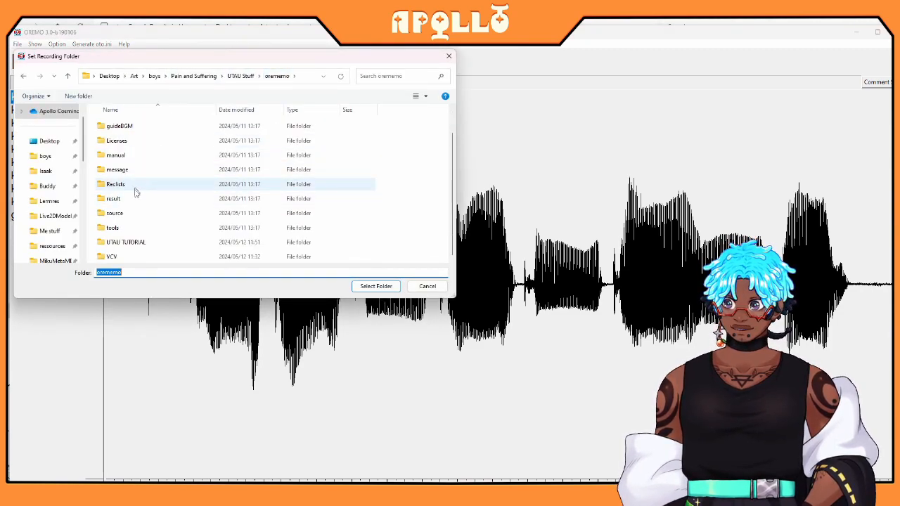
{"action": "double_click", "coordinate": [112, 242]}
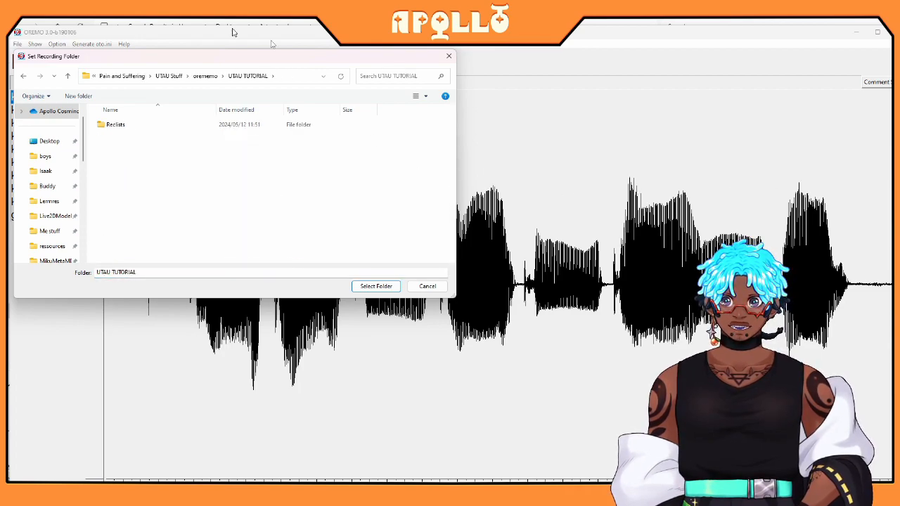
{"action": "left_click", "coordinate": [379, 287]}
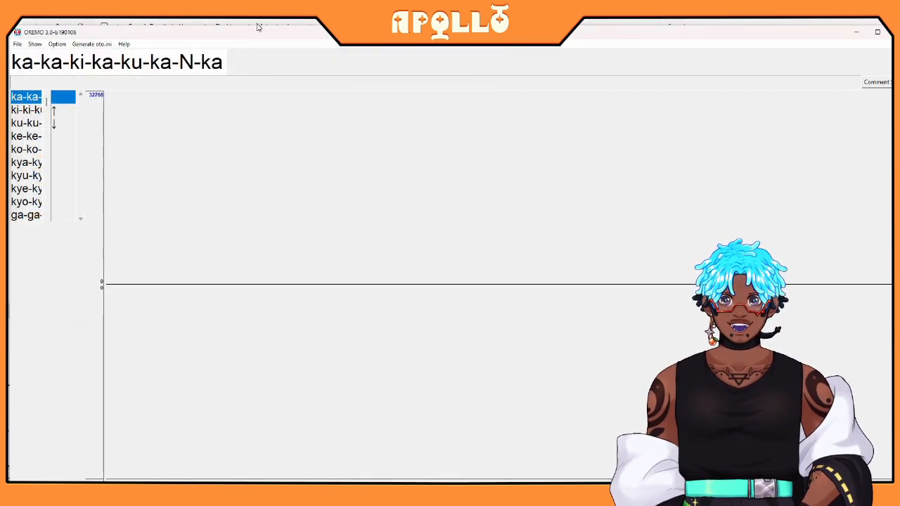
Move the OREMO window aside and open the Reclists subfolder of UTAU TUTORIAL in File Explorer.
{"action": "left_click_drag", "start_coordinate": [277, 39], "coordinate": [898, 105]}
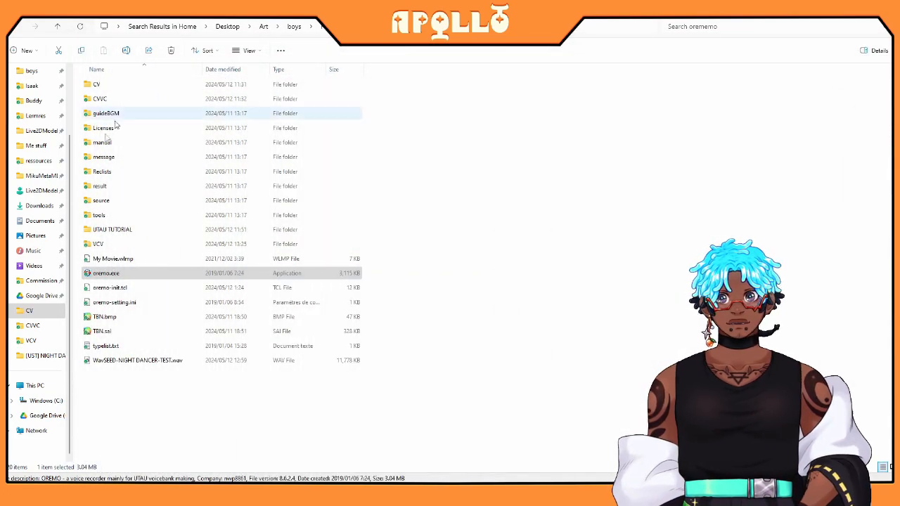
{"action": "double_click", "coordinate": [94, 229]}
{"action": "left_click", "coordinate": [88, 85]}
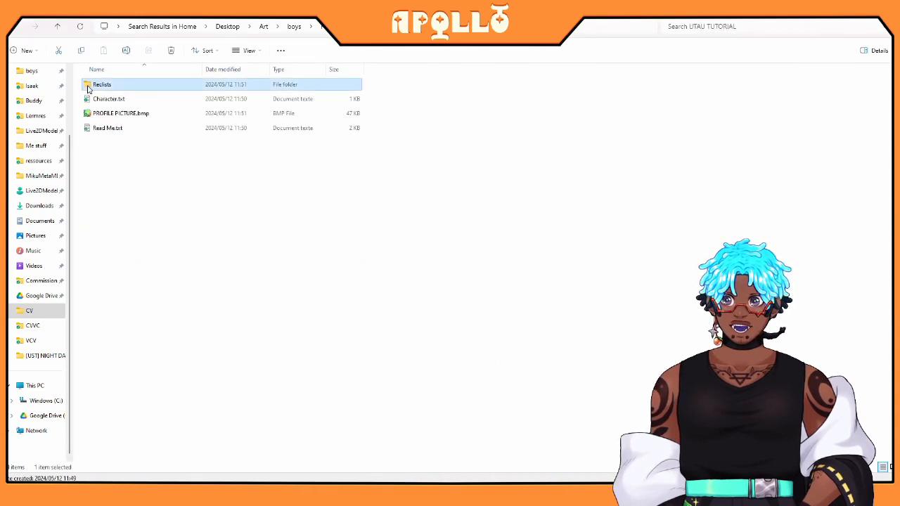
{"action": "double_click", "coordinate": [88, 86]}
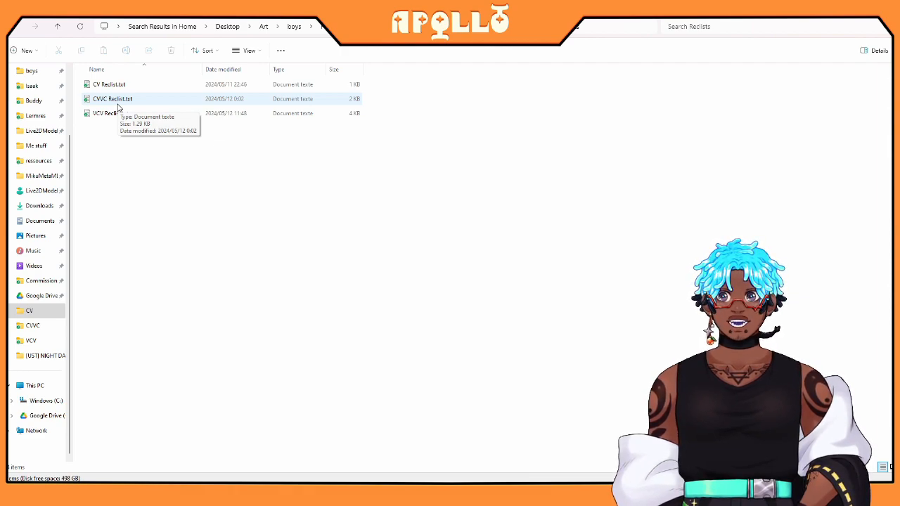
Open VCV Reclist.txt, look through its syllable lines, and close the file.
{"action": "double_click", "coordinate": [100, 116]}
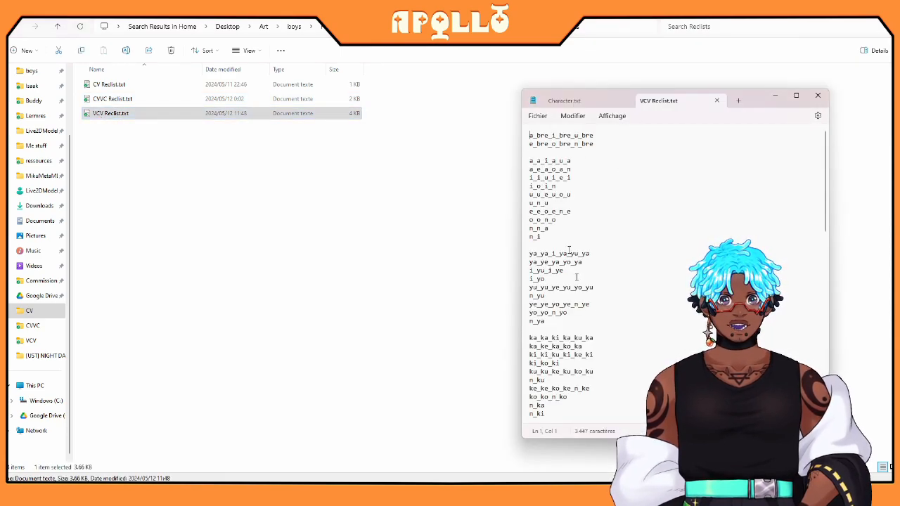
{"action": "scroll", "coordinate": [661, 347], "scroll_direction": "down", "scroll_amount": 15}
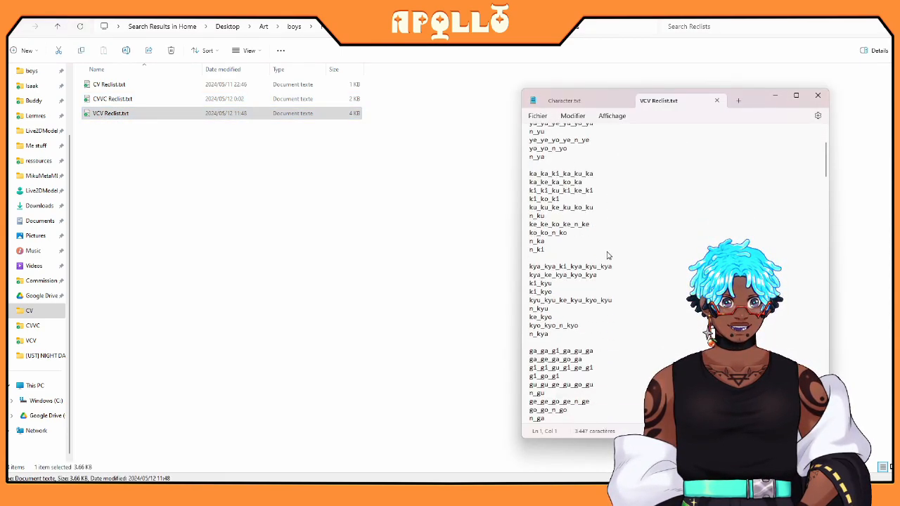
{"action": "left_click_drag", "start_coordinate": [825, 196], "coordinate": [782, 138]}
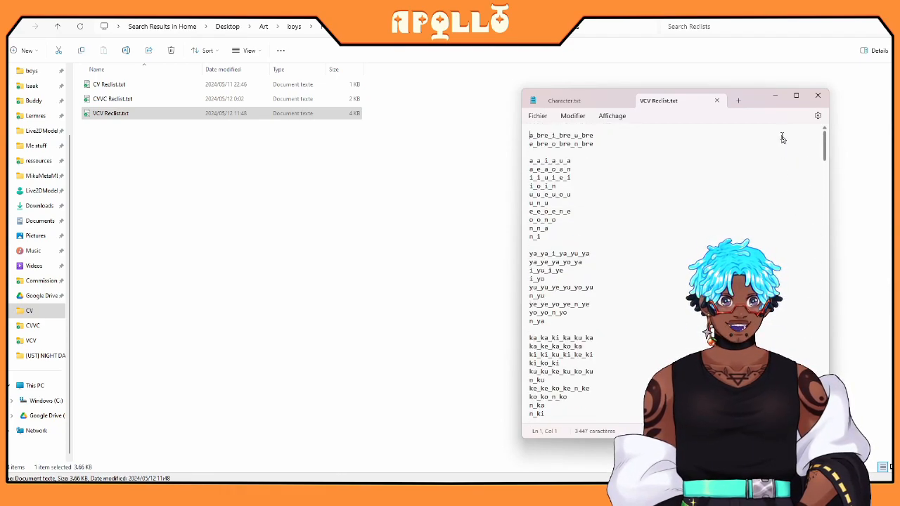
{"action": "left_click", "coordinate": [717, 103]}
{"action": "left_click", "coordinate": [490, 190]}
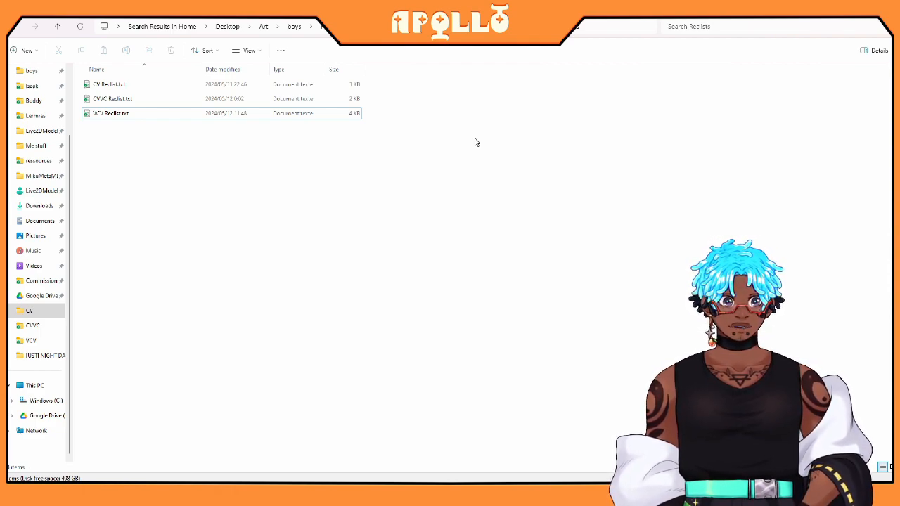
Bring the OREMO window back and load VCV Reclist.txt from the Reclists folder as the voice list.
{"action": "left_click_drag", "start_coordinate": [896, 114], "coordinate": [249, 65]}
{"action": "left_click", "coordinate": [224, 77]}
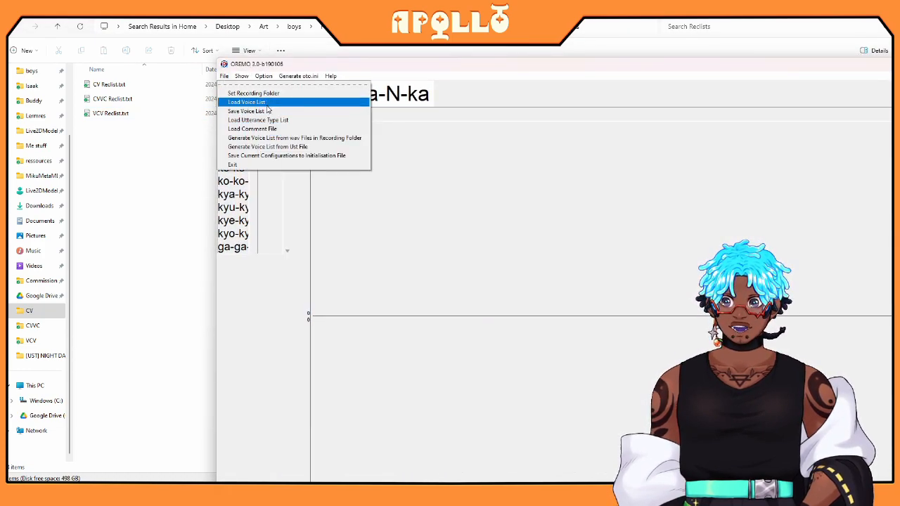
{"action": "left_click", "coordinate": [266, 103]}
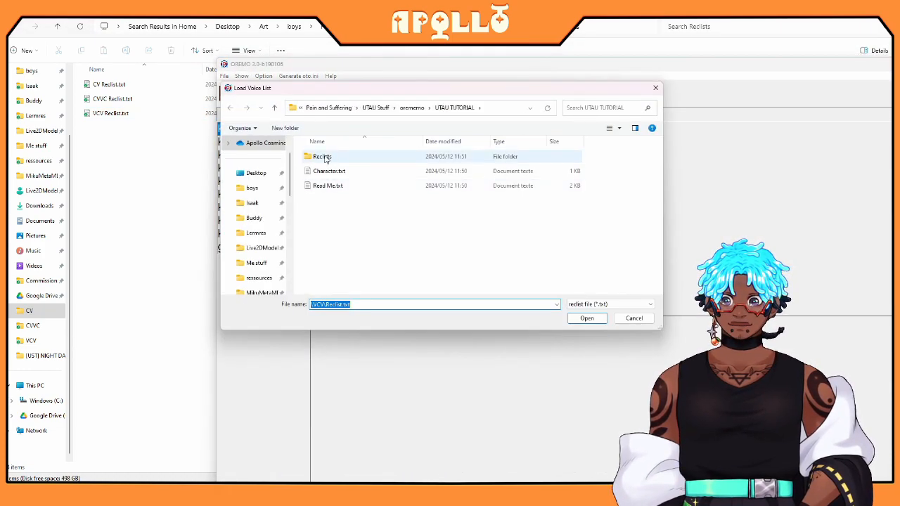
{"action": "double_click", "coordinate": [317, 156]}
{"action": "double_click", "coordinate": [310, 183]}
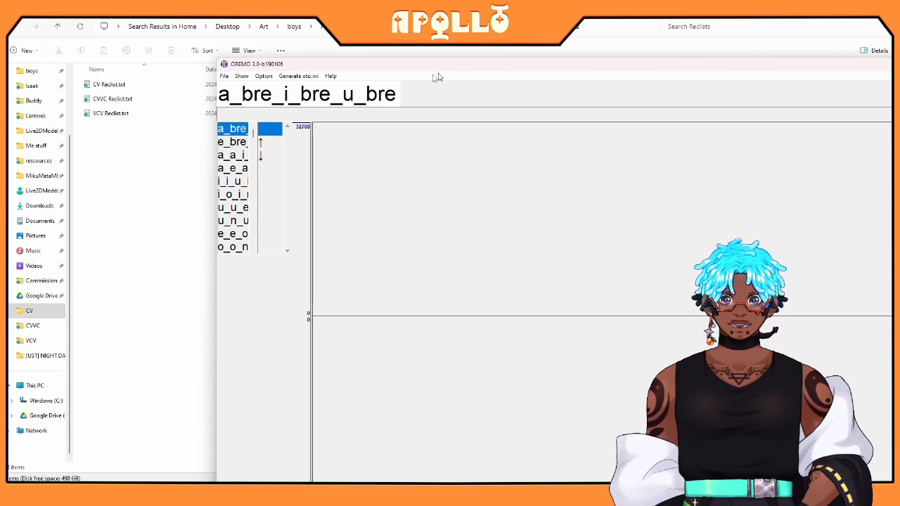
Examine the loaded voice list and the adjacent utterance type list, and return to the first entry, a_bre_i_bre_u_bre.
{"action": "left_click", "coordinate": [239, 141]}
{"action": "scroll", "coordinate": [243, 151], "scroll_direction": "down", "scroll_amount": 10}
{"action": "mouse_move", "coordinate": [253, 147]}
{"action": "left_mouse_down"}
{"action": "mouse_move", "coordinate": [254, 244]}
{"action": "mouse_move", "coordinate": [253, 131]}
{"action": "left_mouse_up"}
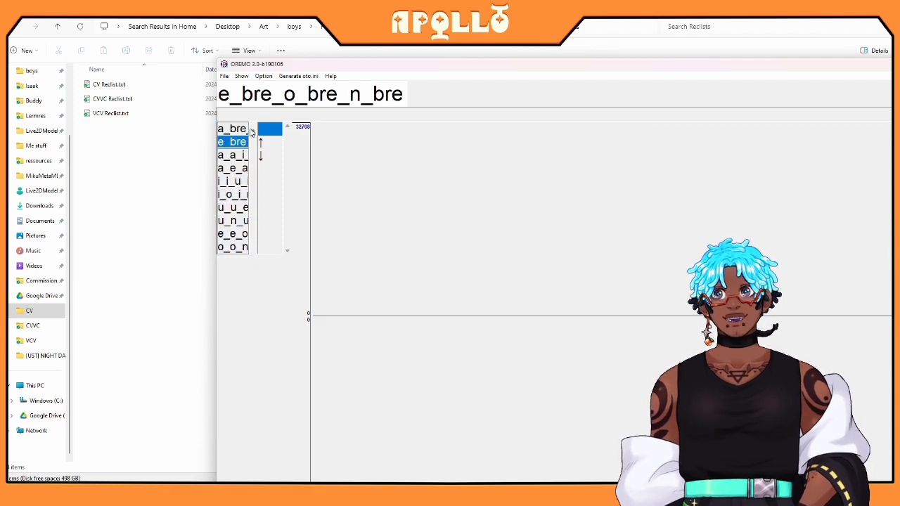
{"action": "left_click_drag", "start_coordinate": [529, 64], "coordinate": [313, 3]}
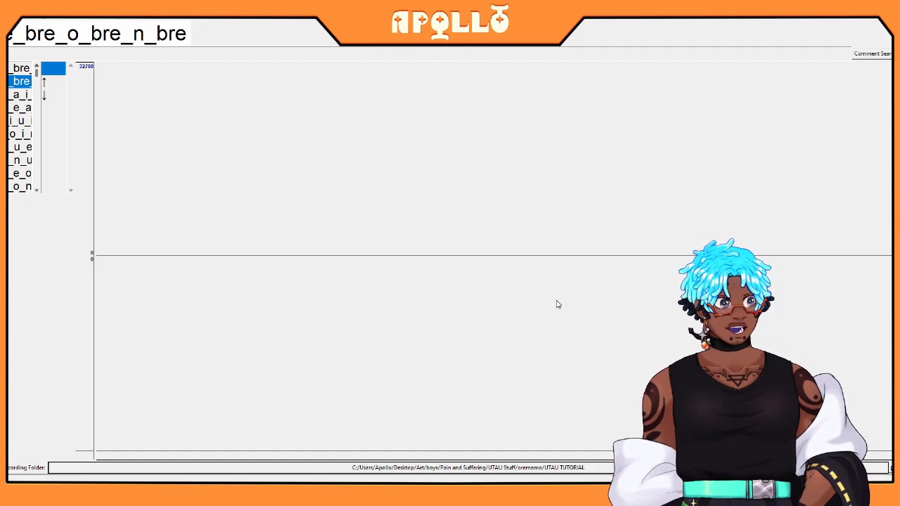
{"action": "left_click", "coordinate": [49, 84]}
{"action": "left_click", "coordinate": [55, 67]}
{"action": "left_click", "coordinate": [52, 94]}
{"action": "left_click", "coordinate": [50, 82]}
{"action": "left_click", "coordinate": [49, 68]}
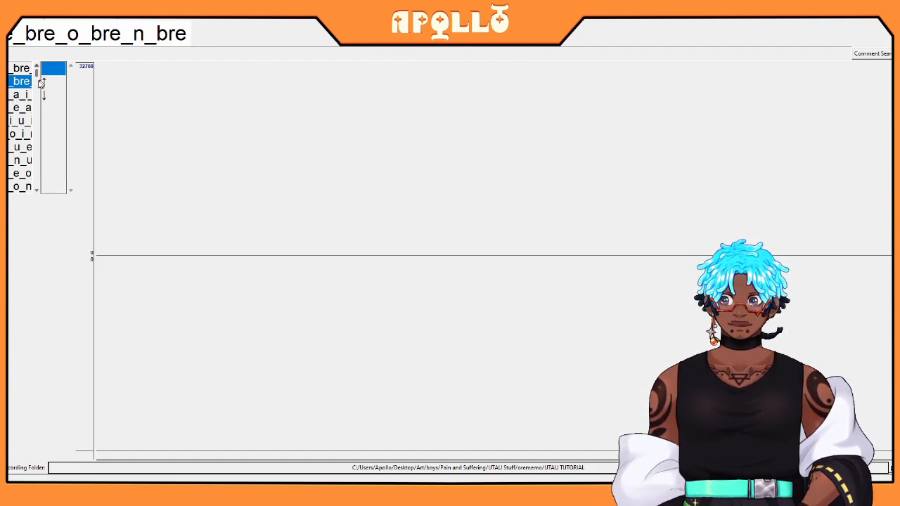
{"action": "key", "text": "Up"}
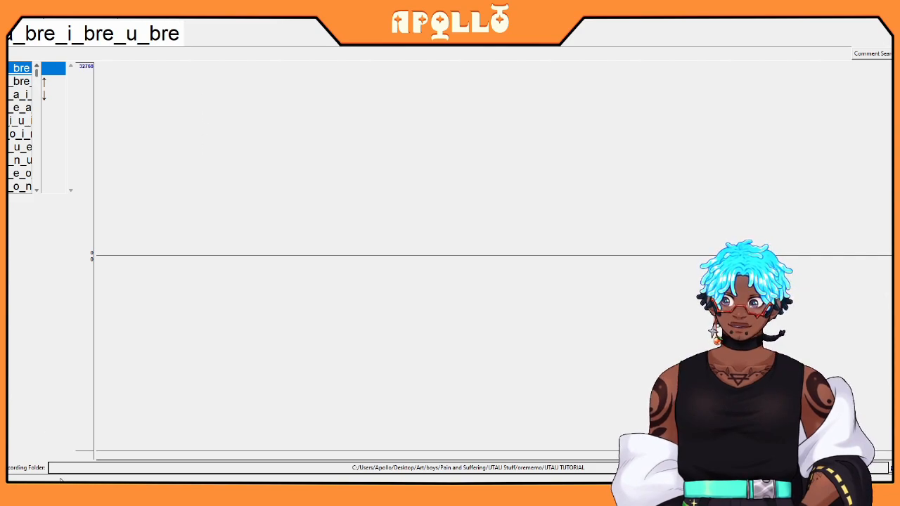
Switch to the Reclists window in File Explorer and go up to the UTAU TUTORIAL folder to check its contents.
{"action": "mouse_move", "coordinate": [227, 449]}
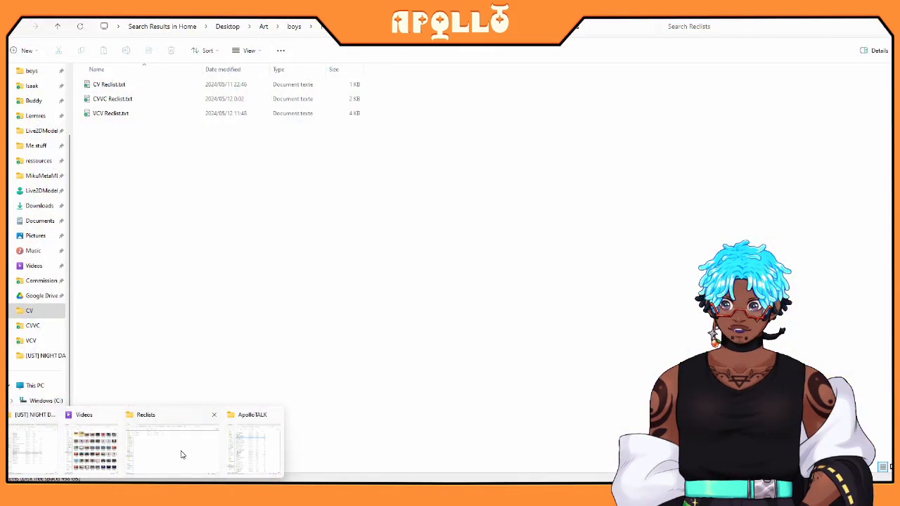
{"action": "left_click", "coordinate": [181, 454]}
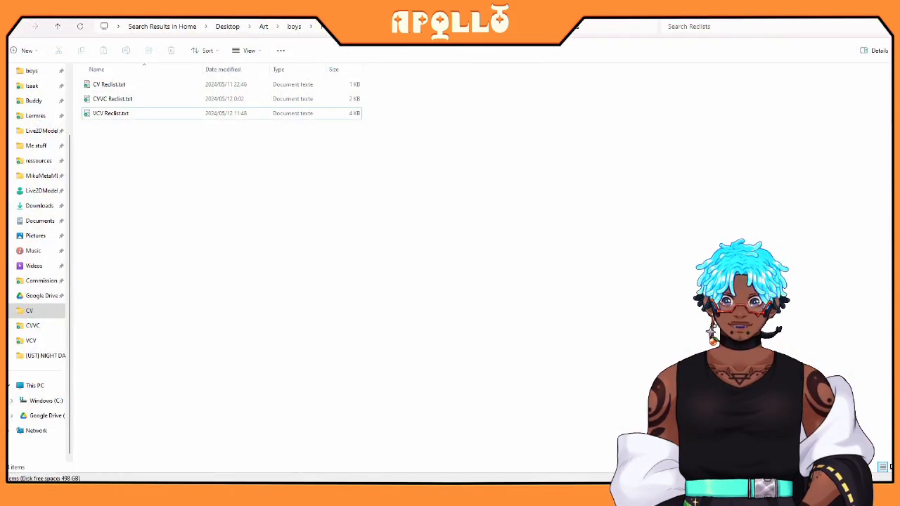
{"action": "key", "text": "alt+Up"}
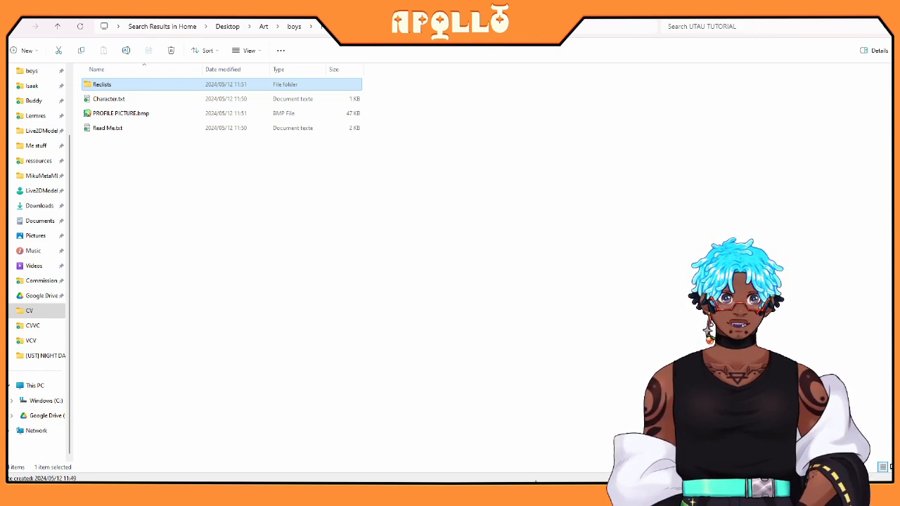
Return to OREMO and set the recording style to Automatic recording 1, playing the guide music once with manual voice switching.
{"action": "left_click", "coordinate": [596, 492]}
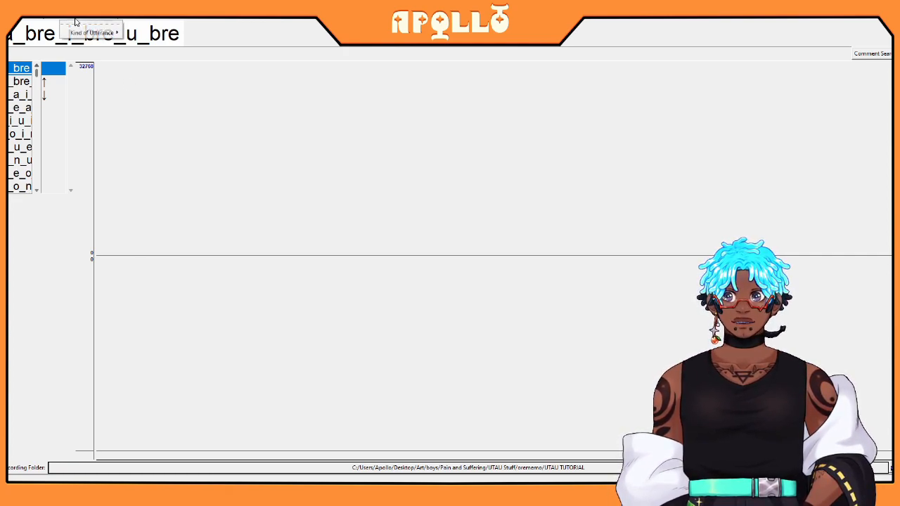
{"action": "left_click", "coordinate": [44, 22]}
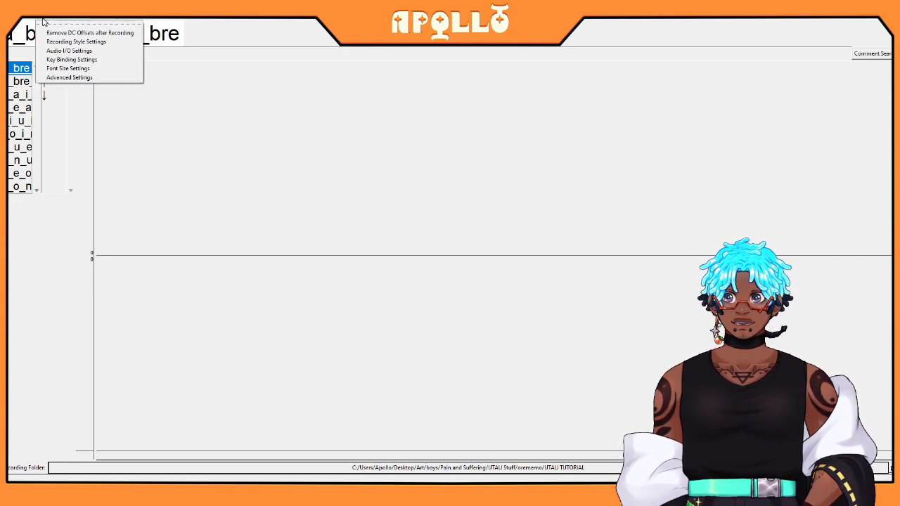
{"action": "left_click", "coordinate": [88, 44]}
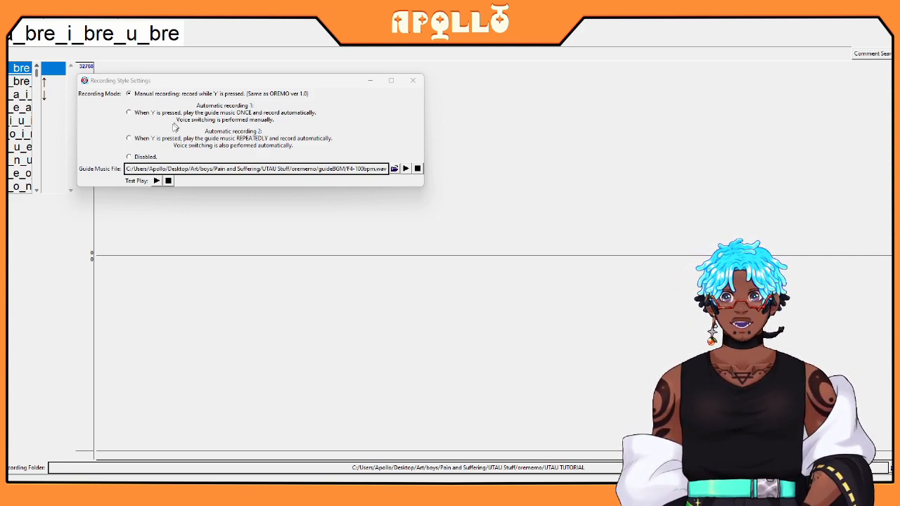
{"action": "left_click", "coordinate": [133, 117]}
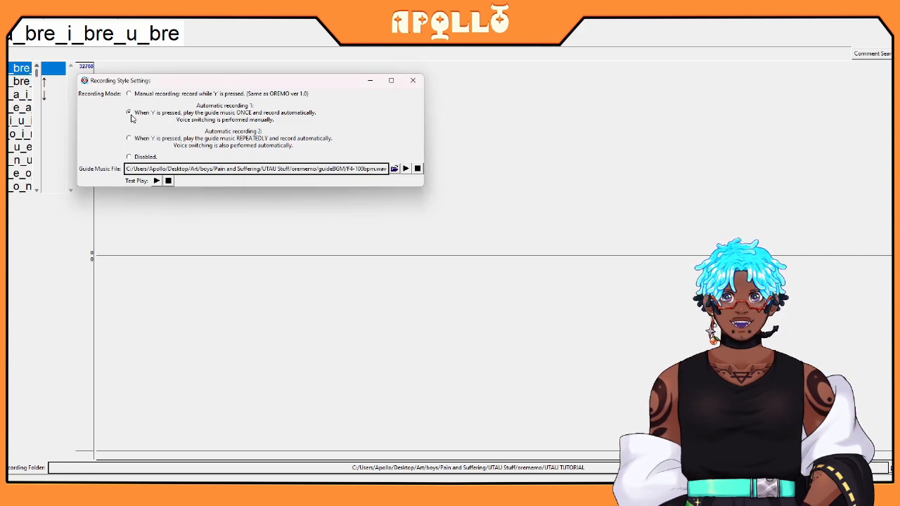
Set the recording style to Manual recording and record the a_bre_i_bre_u_bre entry.
{"action": "left_click", "coordinate": [134, 93]}
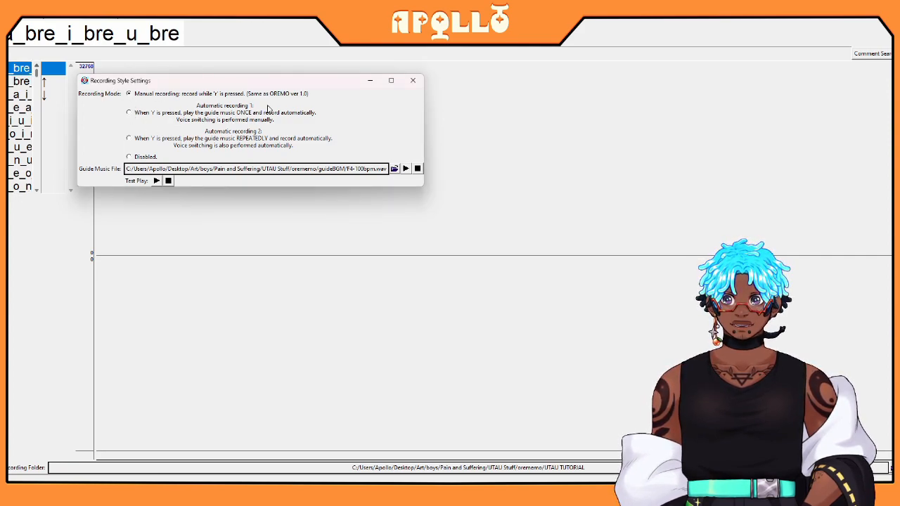
{"action": "left_click", "coordinate": [413, 80]}
{"action": "key", "text": "r"}
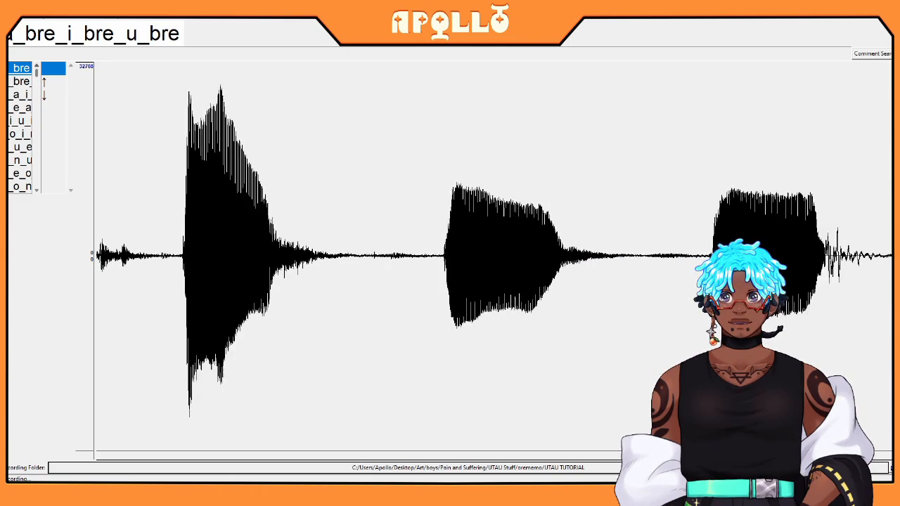
{"action": "key", "text": "r"}
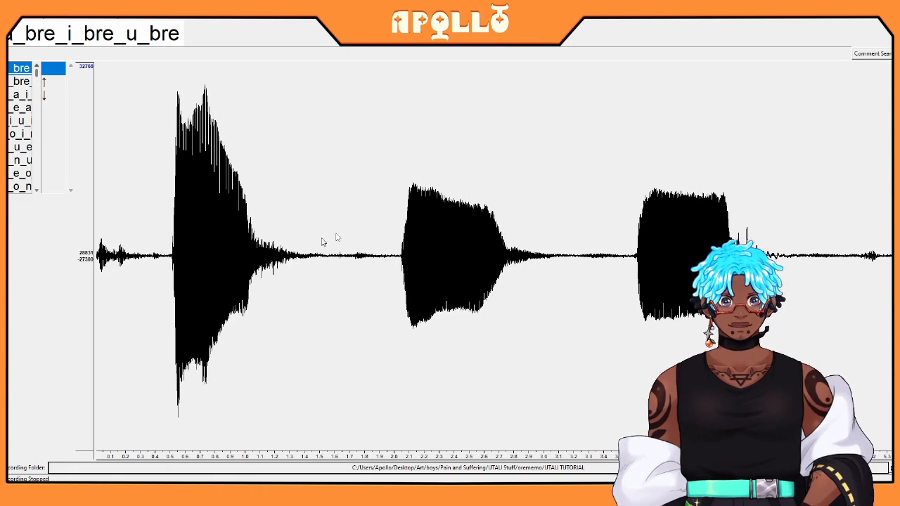
Manually record the second voice list entry, e_bre_o_bre_n_bre.
{"action": "left_click", "coordinate": [21, 82]}
{"action": "key", "text": "r"}
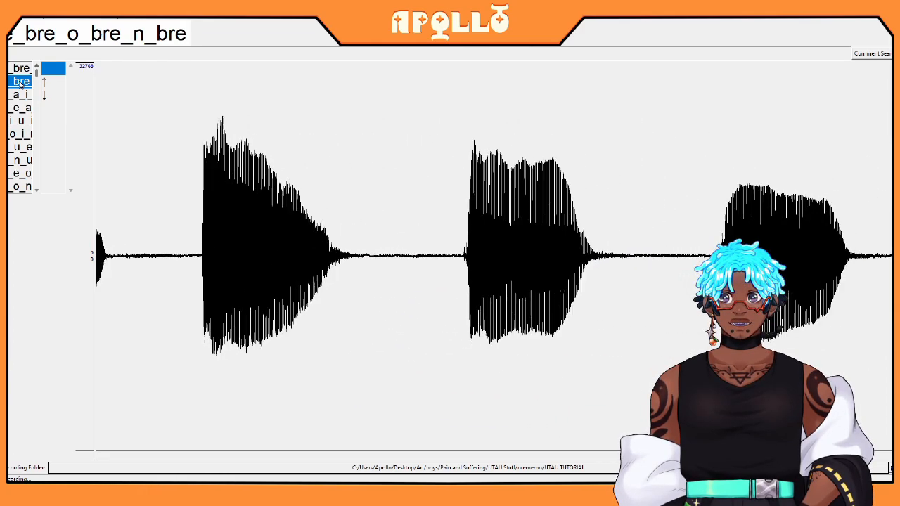
{"action": "key", "text": "r"}
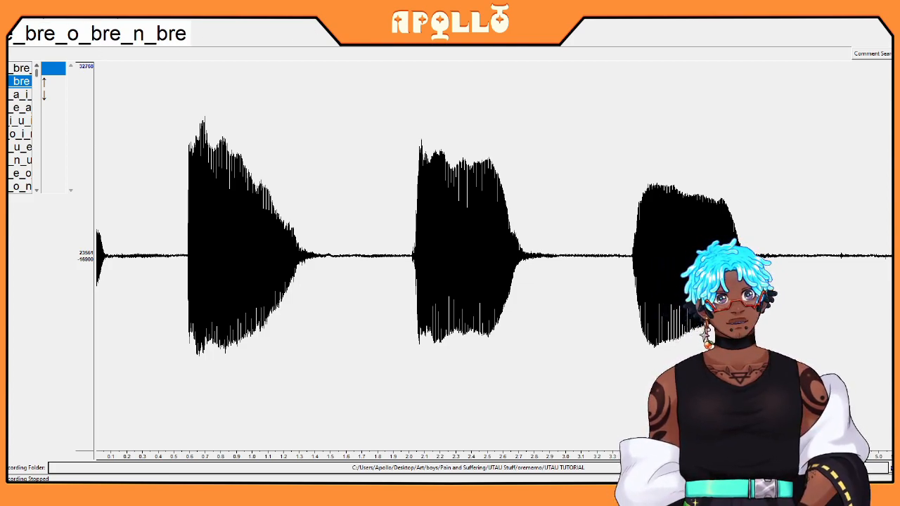
Restore the OREMO window to a smaller size and reposition it over File Explorer.
{"action": "left_click", "coordinate": [859, 5]}
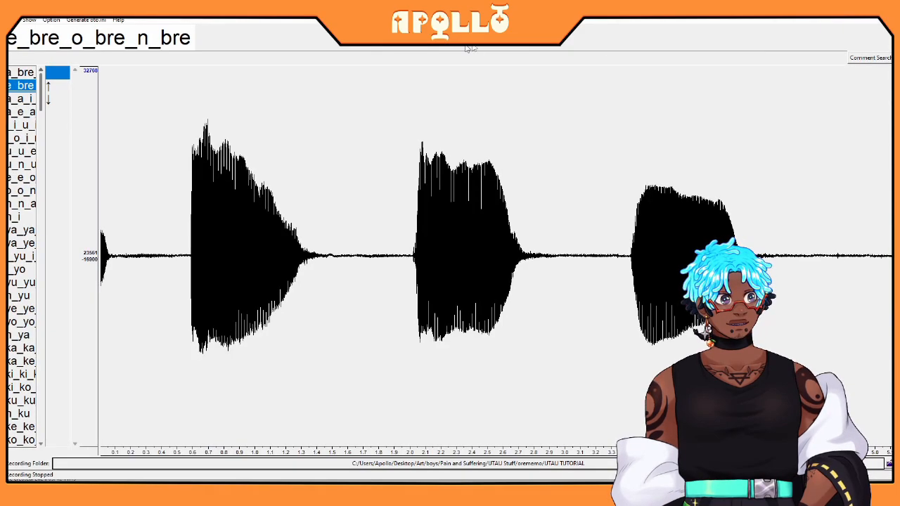
{"action": "left_click_drag", "start_coordinate": [12, 6], "coordinate": [83, 38]}
{"action": "left_click_drag", "start_coordinate": [233, 43], "coordinate": [196, 40]}
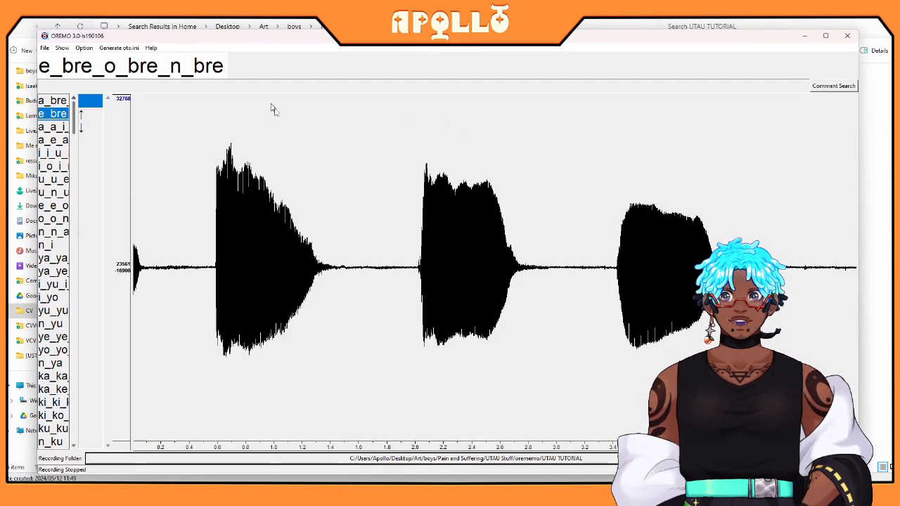
Review the two recorded breath entries in the voice list and select a_a_i_a_u_a.
{"action": "left_click", "coordinate": [55, 101]}
{"action": "left_click", "coordinate": [56, 113]}
{"action": "left_click", "coordinate": [57, 104]}
{"action": "left_click", "coordinate": [56, 114]}
{"action": "left_click", "coordinate": [52, 130]}
{"action": "key", "text": "r"}
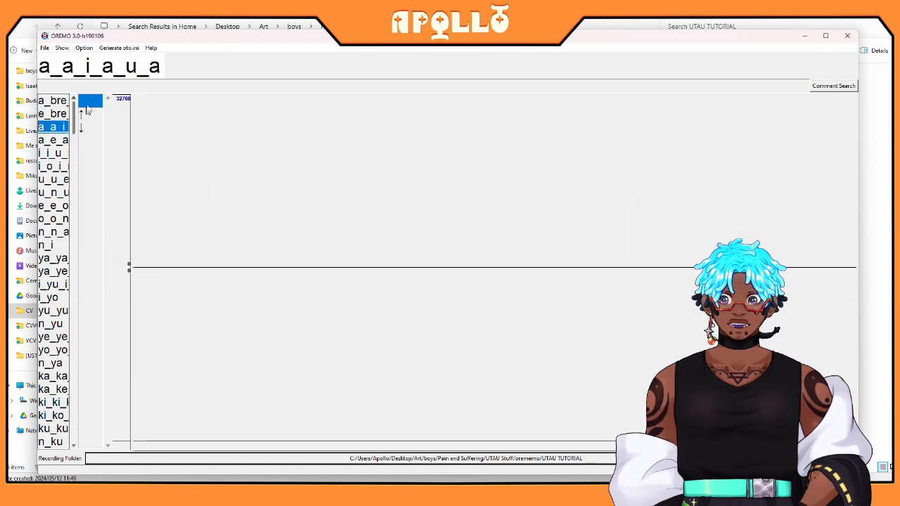
Set the recording style to Automatic recording 2 with repeating guide music, and record automatically starting from a_a_i_a_u_a.
{"action": "left_click", "coordinate": [85, 49]}
{"action": "left_click", "coordinate": [103, 74]}
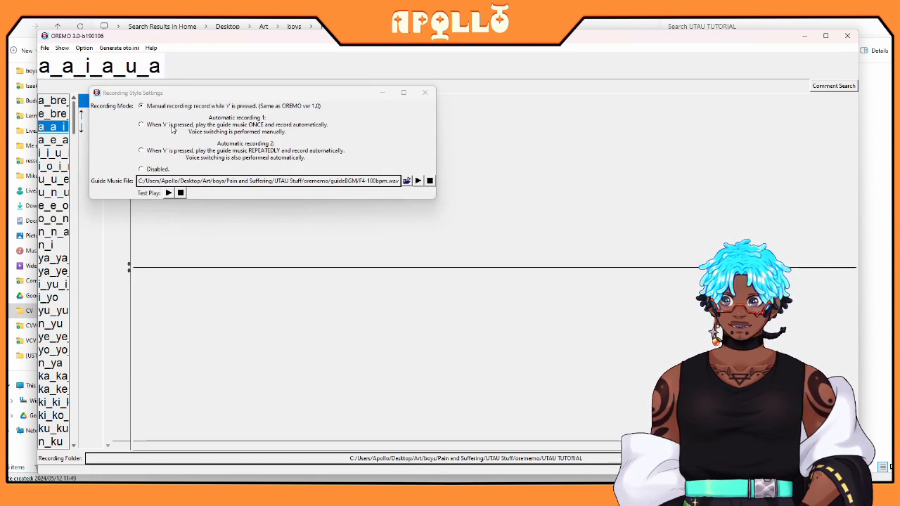
{"action": "left_click", "coordinate": [148, 127]}
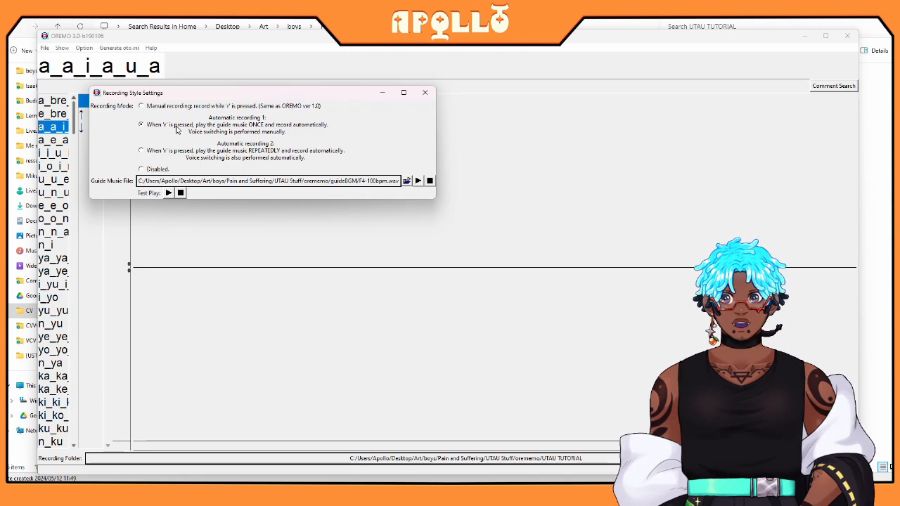
{"action": "left_click", "coordinate": [178, 154]}
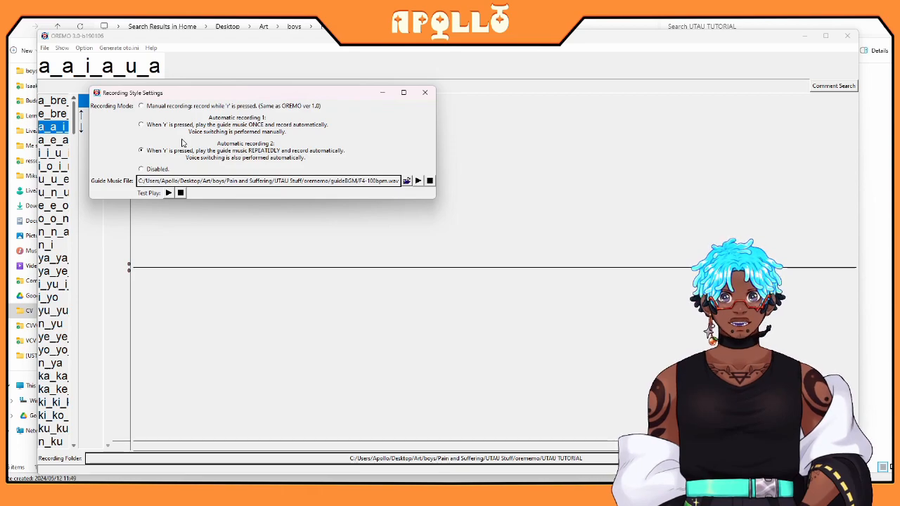
{"action": "left_click", "coordinate": [425, 92]}
{"action": "key", "text": "r"}
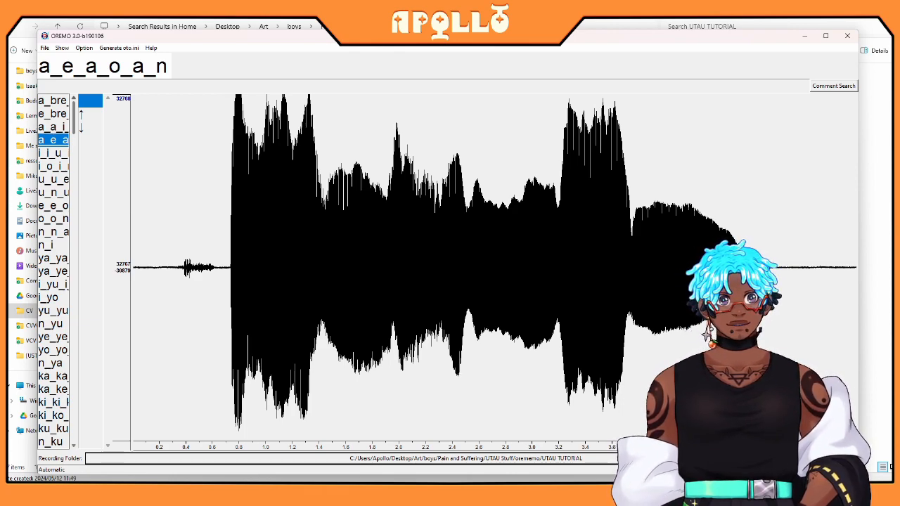
Set the recording style to Automatic recording 1 with the guide music played once, and record and save i_i_u_i_e_i.
{"action": "left_click", "coordinate": [90, 49]}
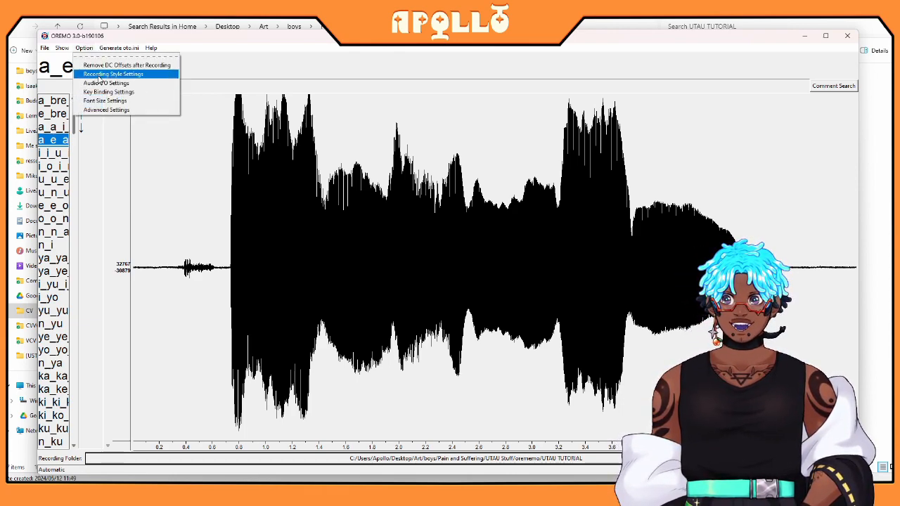
{"action": "left_click", "coordinate": [113, 74]}
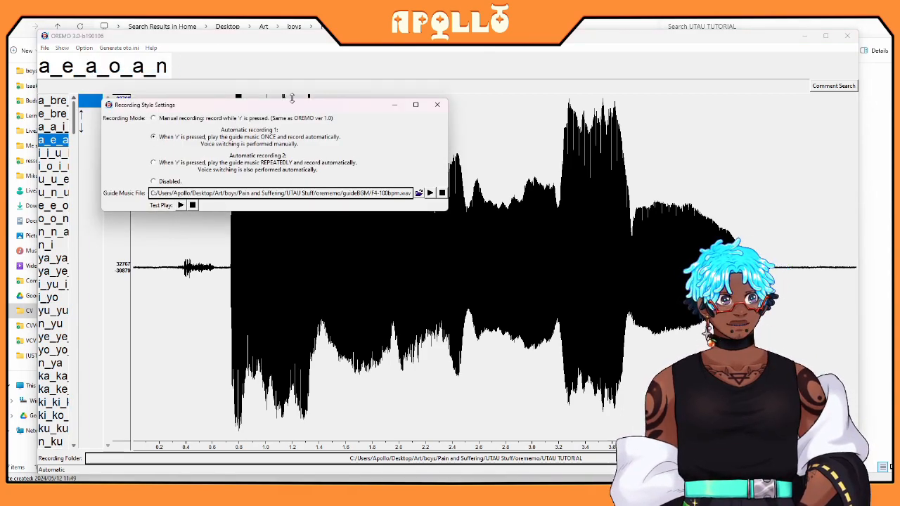
{"action": "left_click", "coordinate": [436, 104]}
{"action": "left_click", "coordinate": [49, 151]}
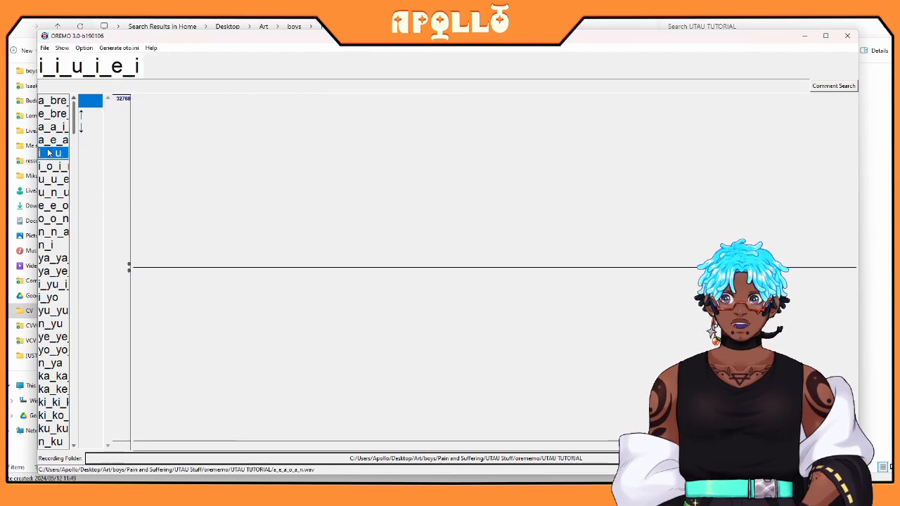
{"action": "key", "text": "r"}
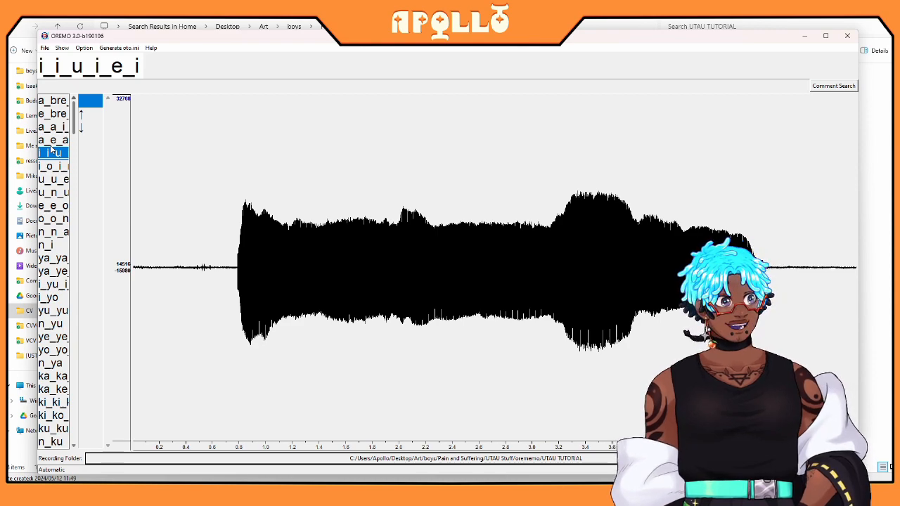
{"action": "key", "text": "Down"}
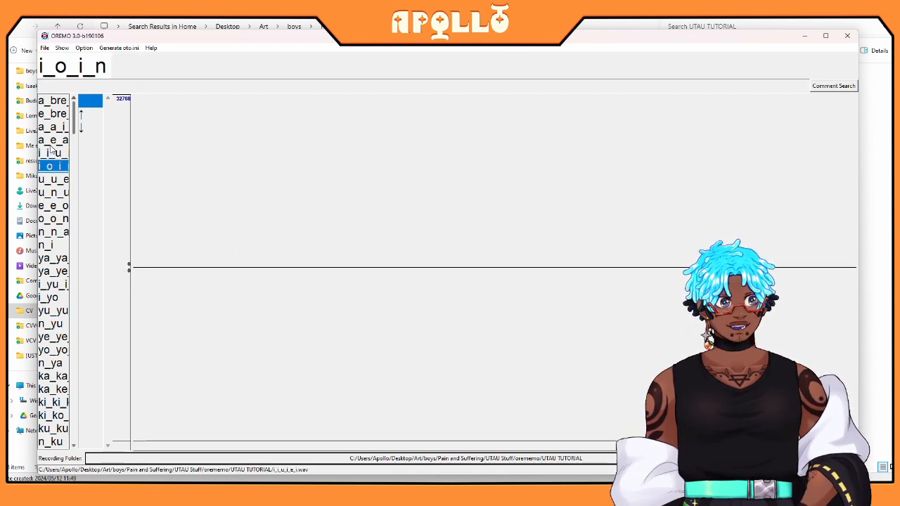
{"action": "key", "text": "Up"}
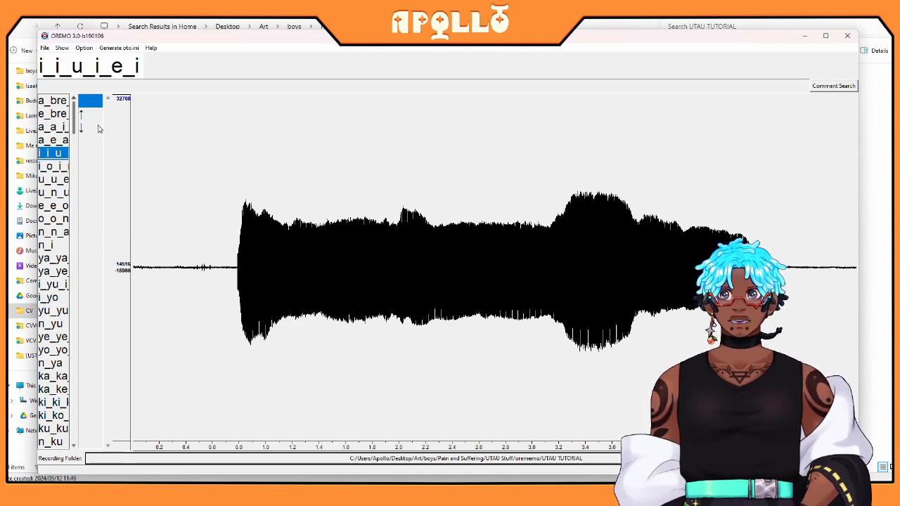
Look through the rest of the voice list, viewing she_she_sho_she_n_she, and return near the start to u_u_e_u_o_u.
{"action": "left_click_drag", "start_coordinate": [76, 117], "coordinate": [77, 203]}
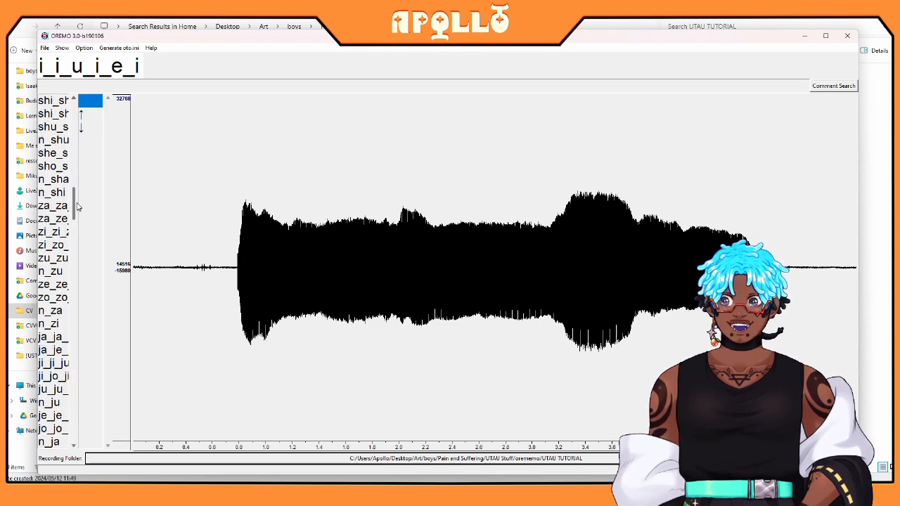
{"action": "left_click", "coordinate": [56, 158]}
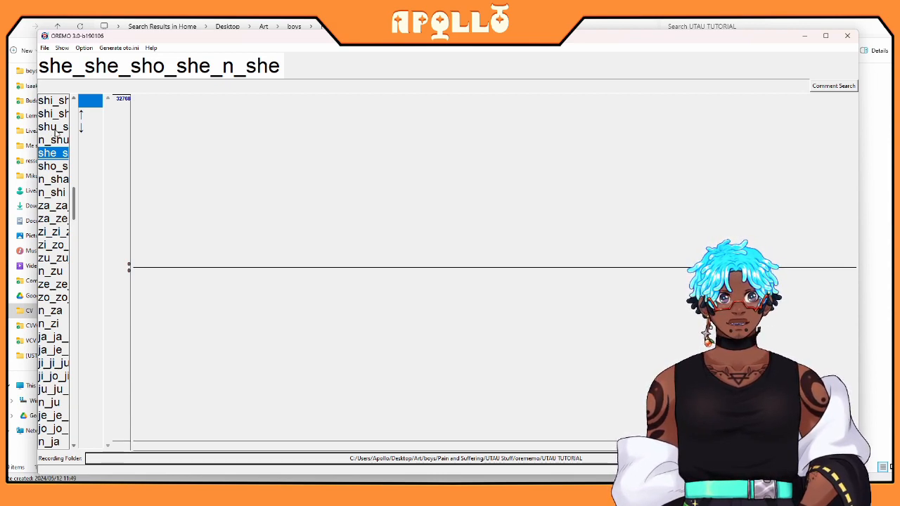
{"action": "left_click_drag", "start_coordinate": [74, 211], "coordinate": [71, 114]}
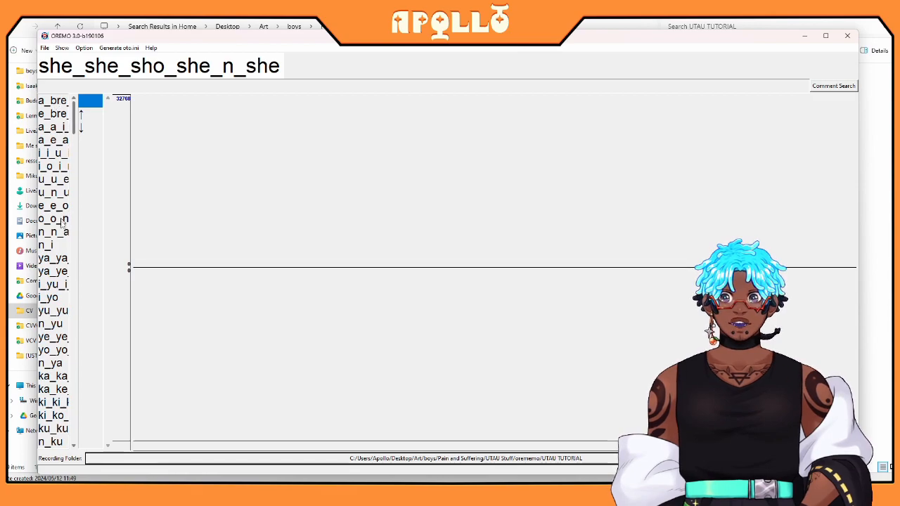
{"action": "scroll", "coordinate": [58, 363], "scroll_direction": "down", "scroll_amount": 8}
{"action": "scroll", "coordinate": [58, 363], "scroll_direction": "down", "scroll_amount": 20}
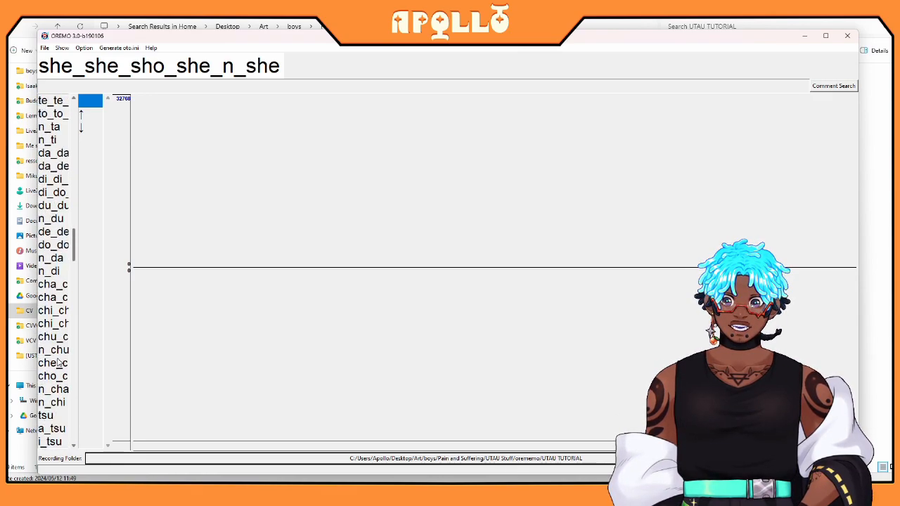
{"action": "left_click_drag", "start_coordinate": [67, 333], "coordinate": [69, 134]}
{"action": "left_click", "coordinate": [53, 113]}
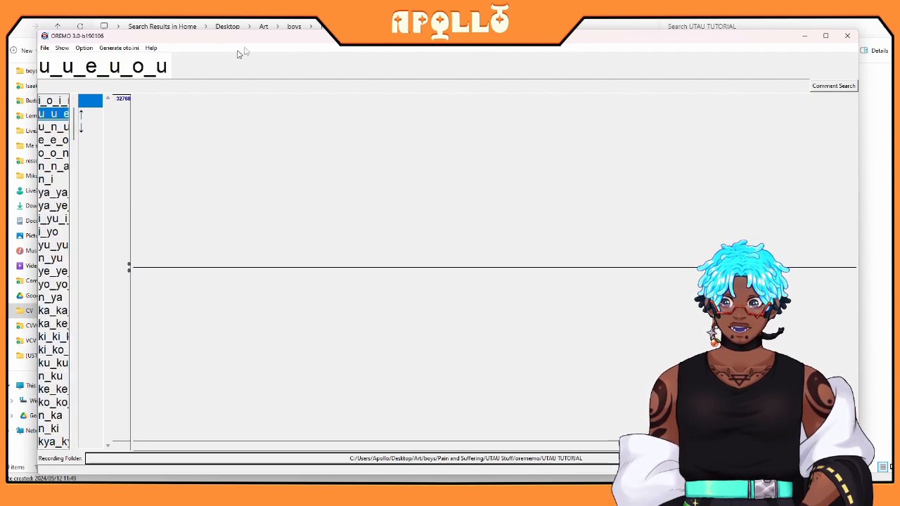
Move the OREMO window aside and check the recorded WAV files in the UTAU TUTORIAL folder.
{"action": "key", "text": "super+Right"}
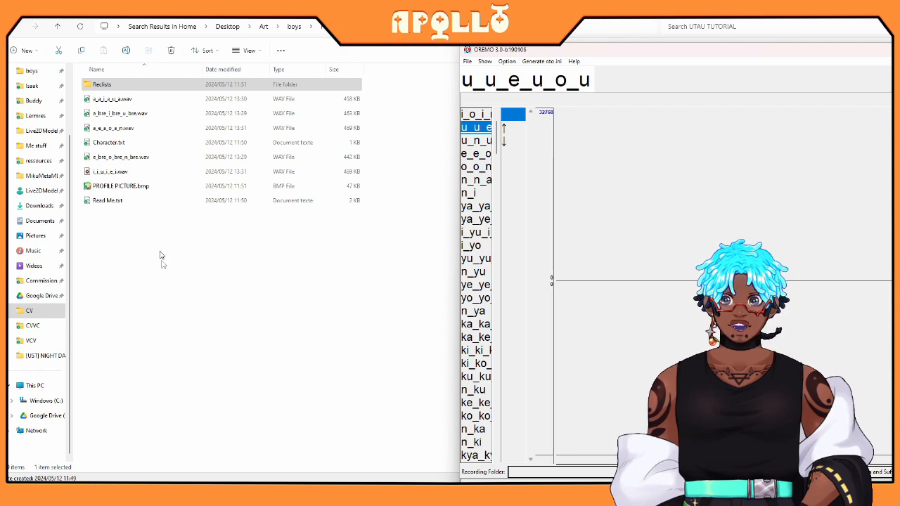
{"action": "left_click", "coordinate": [128, 117]}
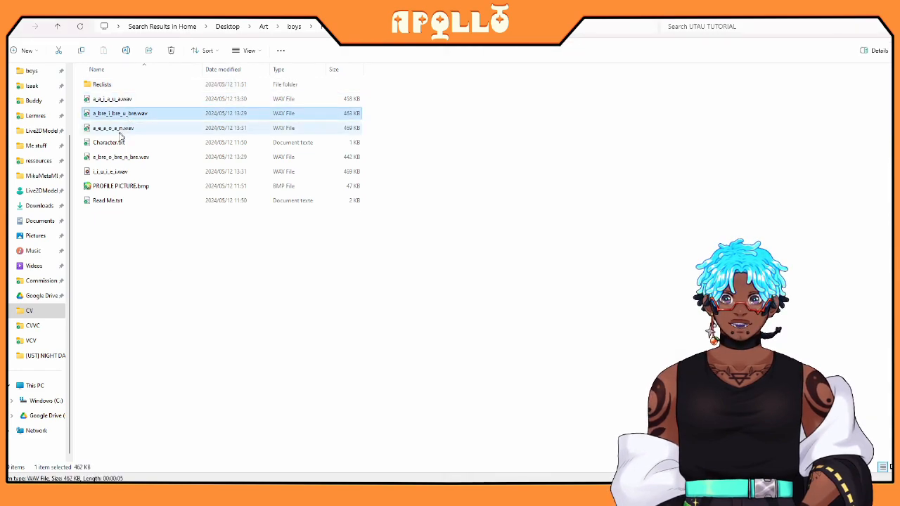
{"action": "left_click", "coordinate": [120, 131]}
{"action": "left_click", "coordinate": [116, 159]}
{"action": "left_click", "coordinate": [104, 173]}
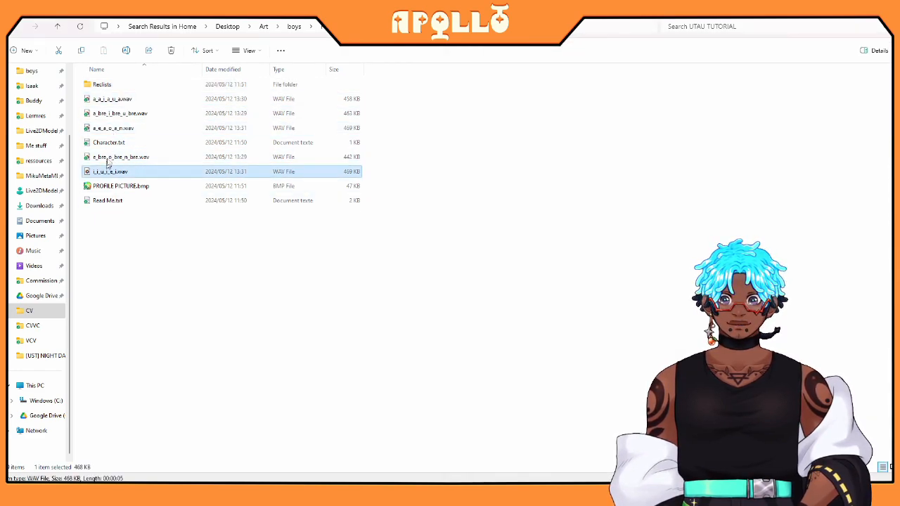
{"action": "left_click", "coordinate": [469, 241]}
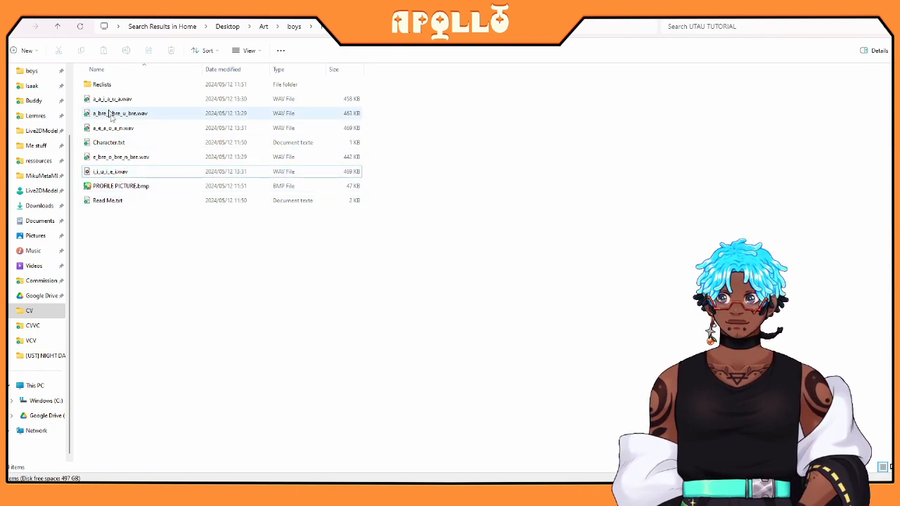
Open Character.txt and examine its character name, profile picture and audio sample entries.
{"action": "double_click", "coordinate": [123, 143]}
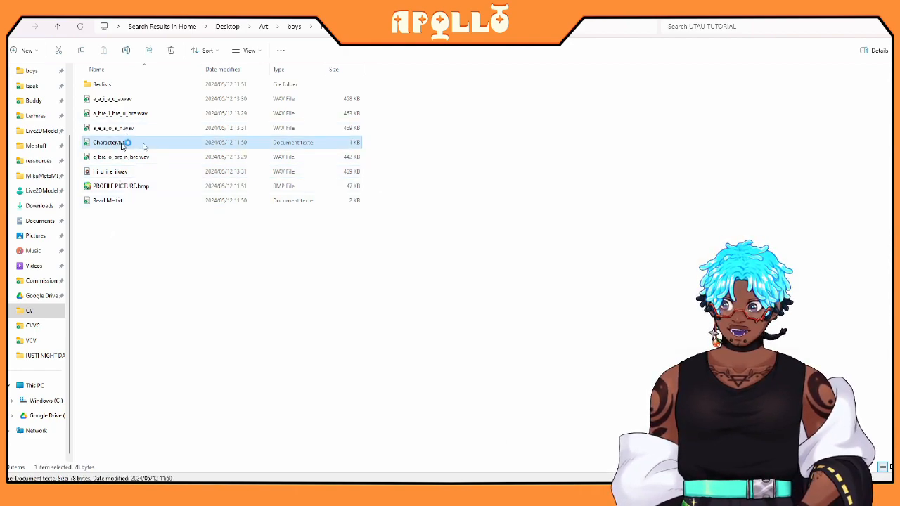
{"action": "left_click_drag", "start_coordinate": [547, 135], "coordinate": [624, 139]}
{"action": "left_click_drag", "start_coordinate": [552, 143], "coordinate": [608, 145]}
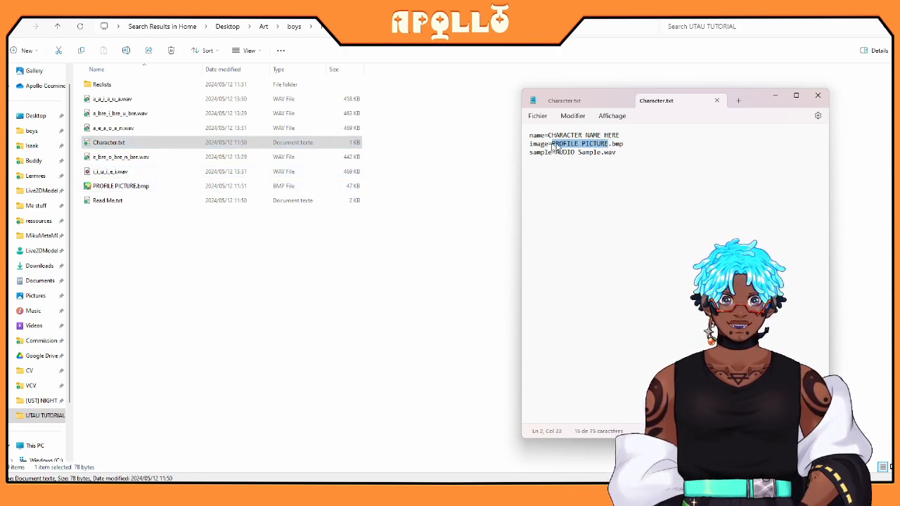
{"action": "left_click_drag", "start_coordinate": [556, 153], "coordinate": [598, 153]}
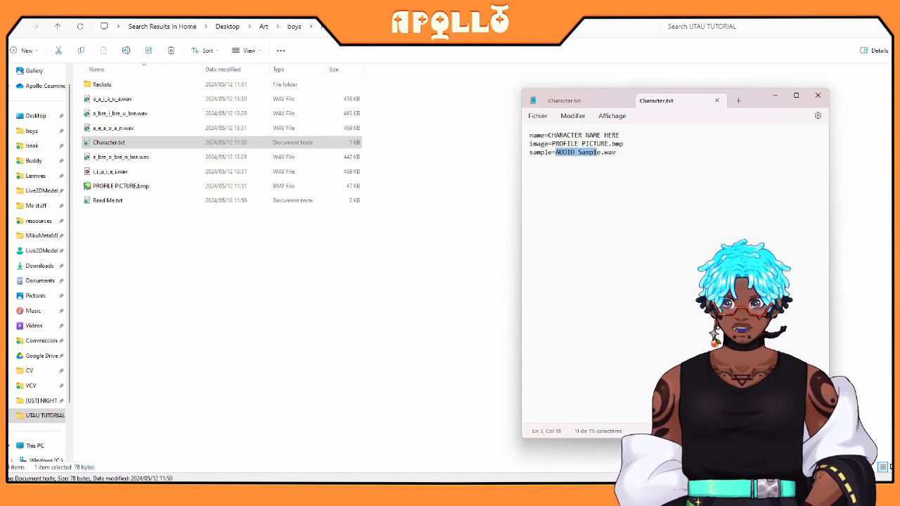
Switch to UTAU, examine the name, picture and sample in the WavSEED Ecume (VCV) voice bank properties, and return to the UTAU TUTORIAL folder.
{"action": "left_click", "coordinate": [243, 495]}
{"action": "left_click", "coordinate": [293, 451]}
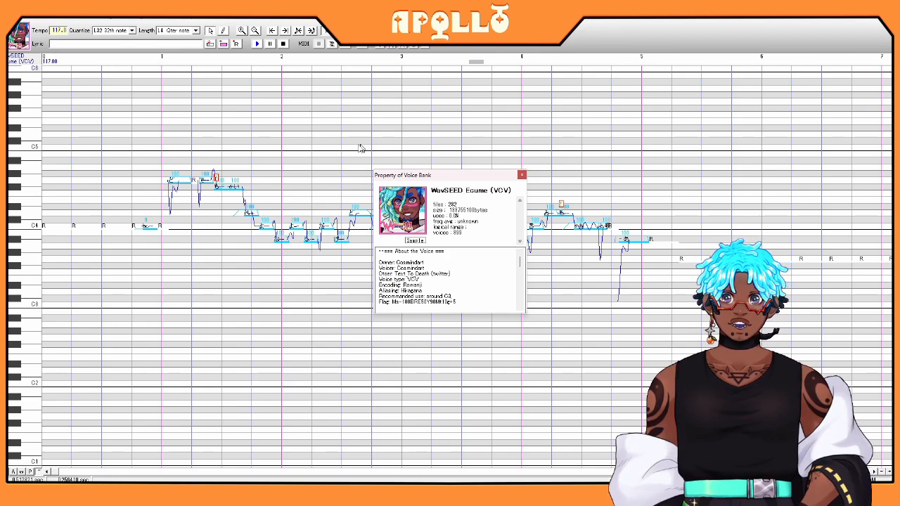
{"action": "left_click_drag", "start_coordinate": [431, 190], "coordinate": [511, 191]}
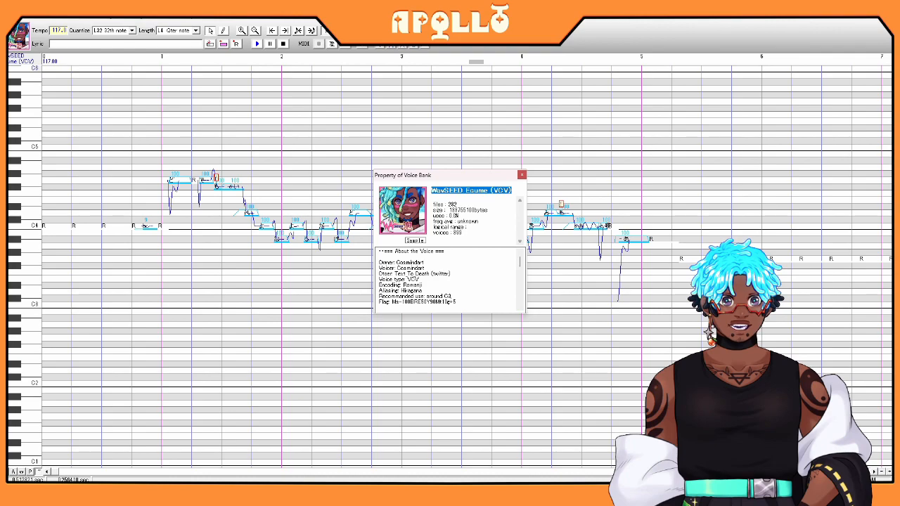
{"action": "left_click", "coordinate": [393, 214]}
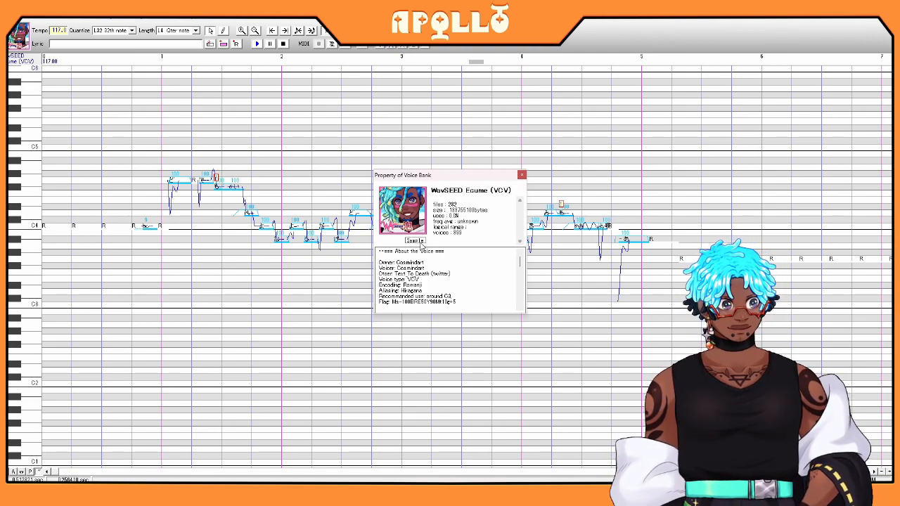
{"action": "mouse_move", "coordinate": [113, 494]}
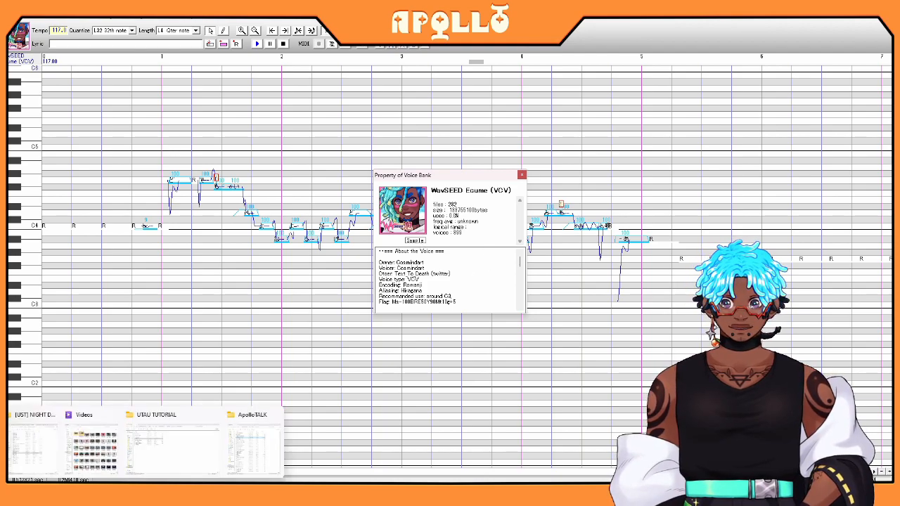
{"action": "left_click", "coordinate": [177, 443]}
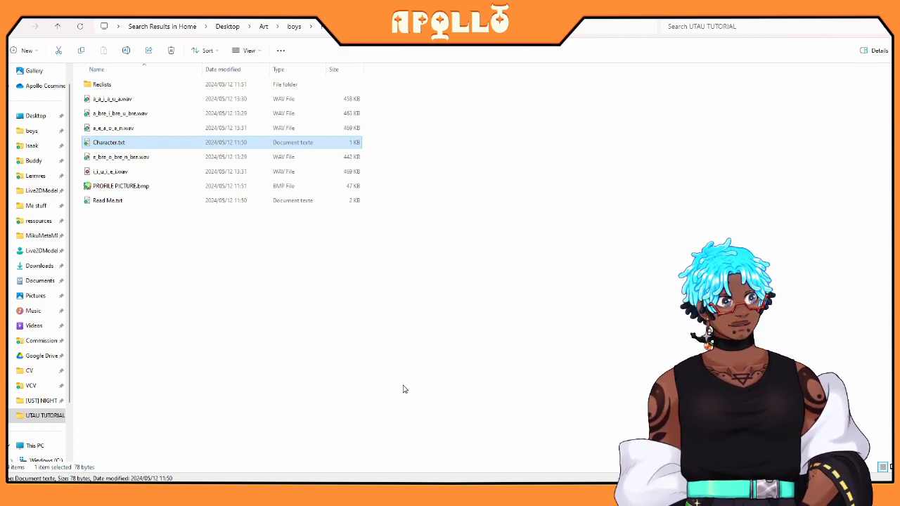
Open Read Me.txt from the UTAU TUTORIAL folder, and switch to UTAU to view the readme text in the WavSEED Ecume (VCV) voice bank properties.
{"action": "mouse_move", "coordinate": [571, 493]}
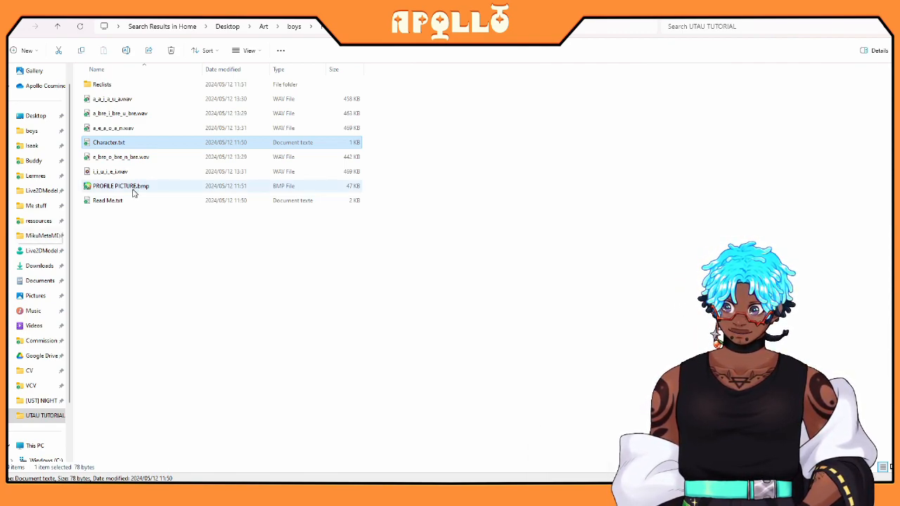
{"action": "double_click", "coordinate": [114, 201]}
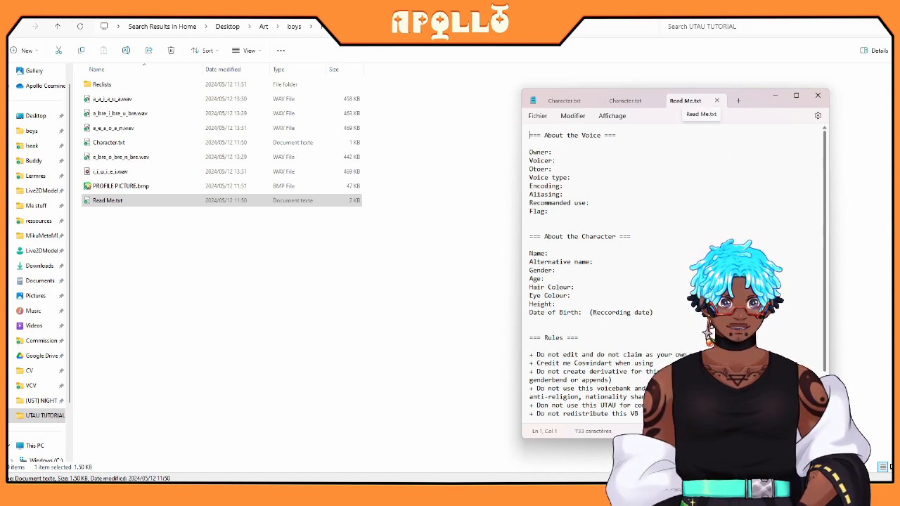
{"action": "left_click", "coordinate": [436, 494]}
{"action": "left_click", "coordinate": [301, 468]}
{"action": "scroll", "coordinate": [493, 283], "scroll_direction": "down", "scroll_amount": 6}
{"action": "scroll", "coordinate": [413, 281], "scroll_direction": "up", "scroll_amount": 6}
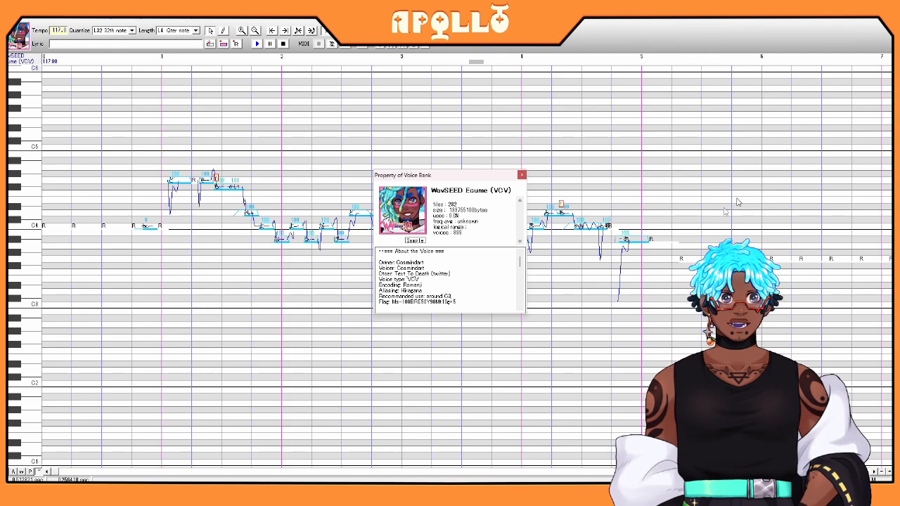
Return to Read Me.txt and go through the About the Voice fields from Owner and Voicer to Encoding and Aliasing.
{"action": "mouse_move", "coordinate": [572, 494]}
{"action": "left_click", "coordinate": [572, 450]}
{"action": "left_click", "coordinate": [560, 160]}
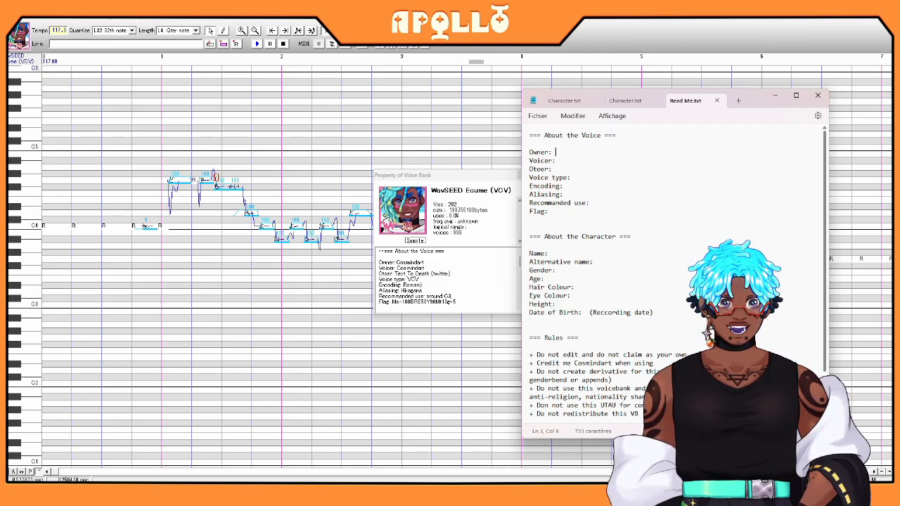
{"action": "left_click", "coordinate": [563, 162]}
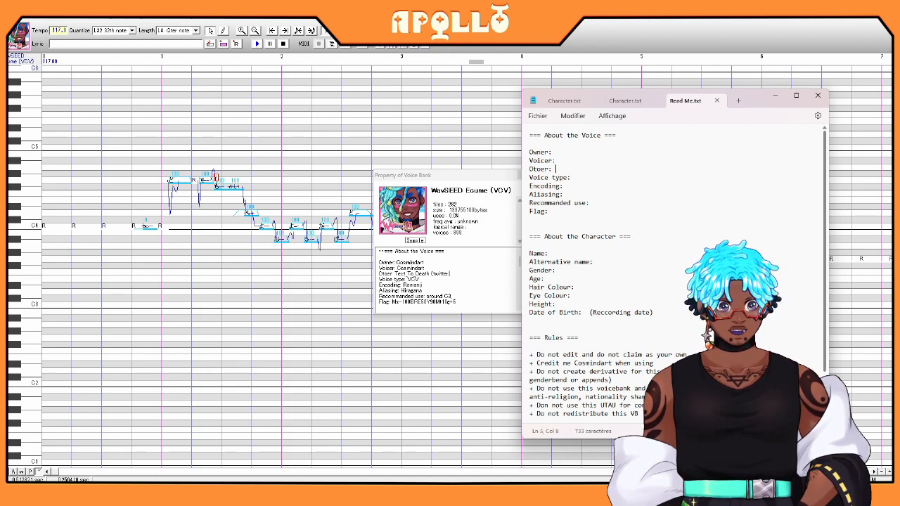
{"action": "left_click", "coordinate": [578, 180]}
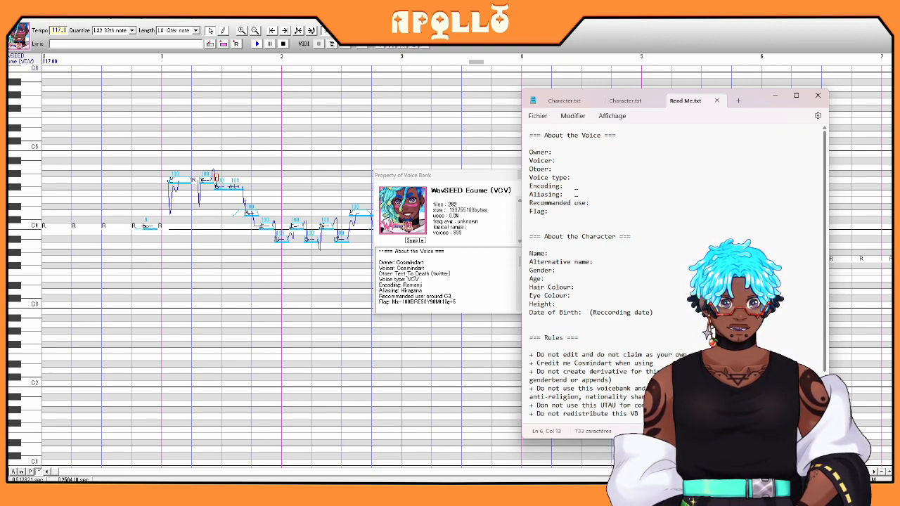
{"action": "left_click", "coordinate": [568, 187]}
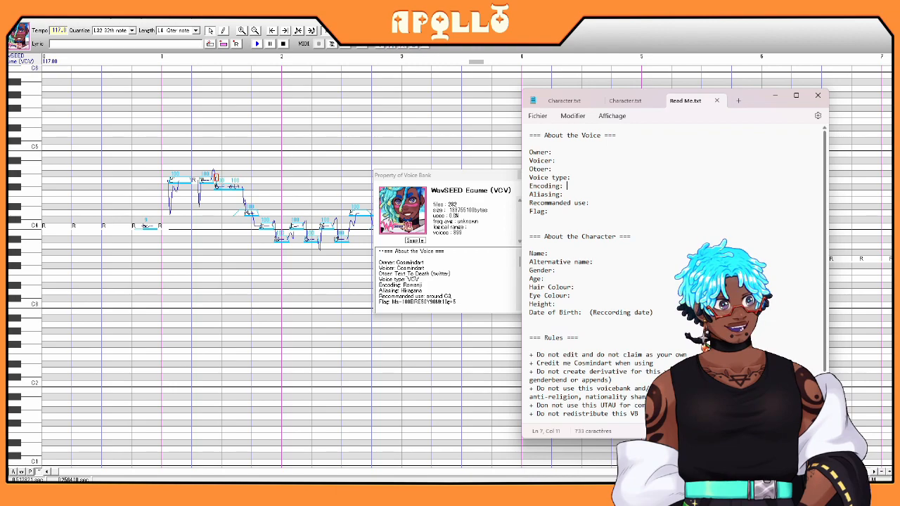
{"action": "left_click", "coordinate": [570, 196]}
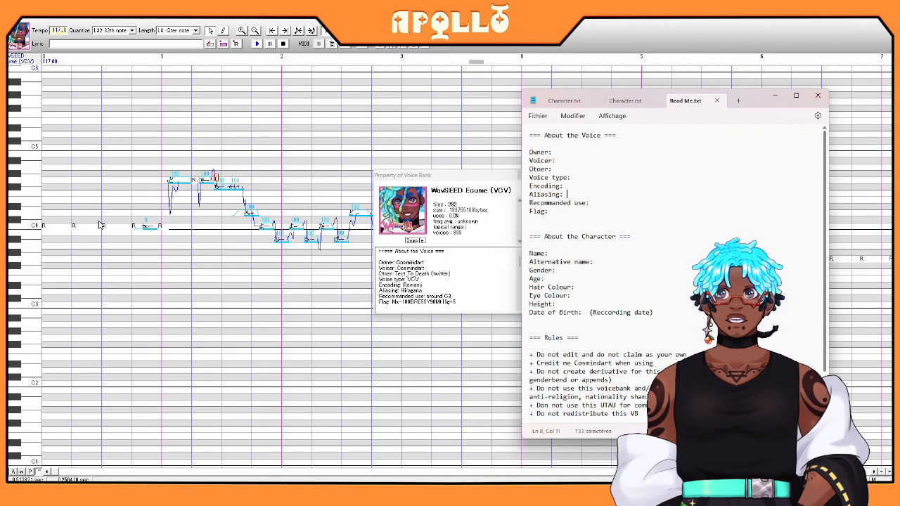
Go to the Flag field and highlight the example flag value in the WavSEED Ecume (VCV) voice bank properties.
{"action": "left_click", "coordinate": [561, 210]}
{"action": "left_click", "coordinate": [409, 308]}
{"action": "left_click_drag", "start_coordinate": [396, 301], "coordinate": [456, 301]}
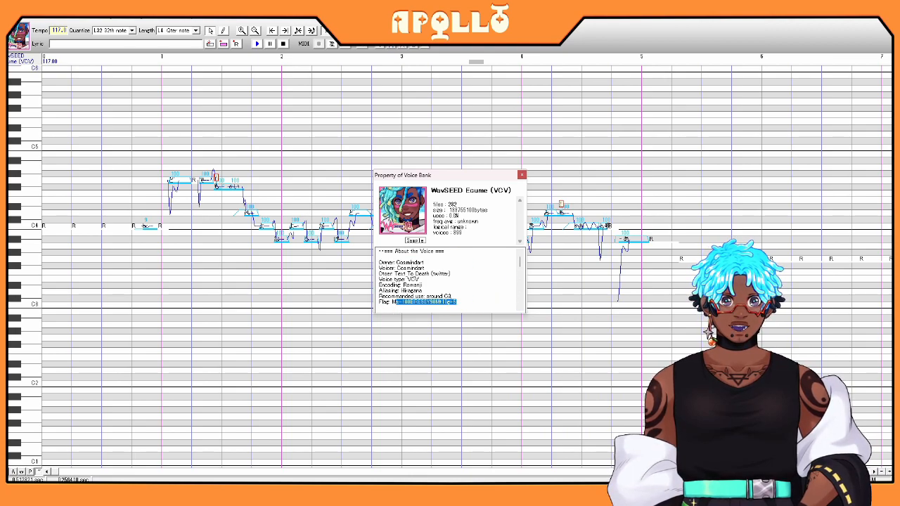
{"action": "left_click", "coordinate": [460, 300]}
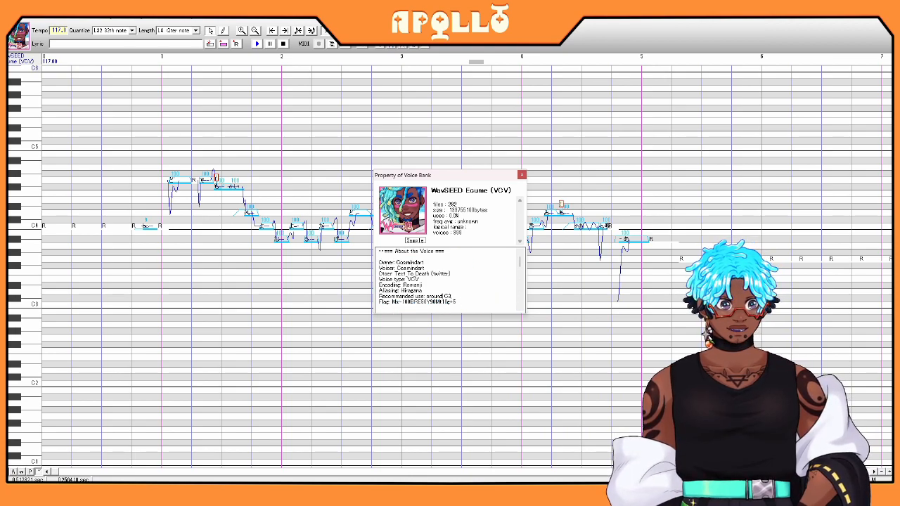
{"action": "left_click_drag", "start_coordinate": [464, 301], "coordinate": [391, 301]}
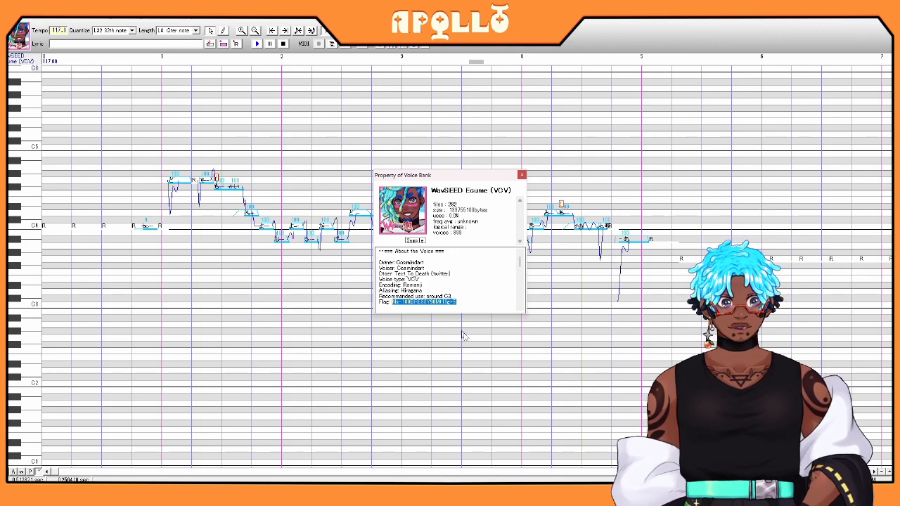
Return to Read Me.txt and review the character section, the Rules and the social links under The Owner.
{"action": "mouse_move", "coordinate": [571, 494]}
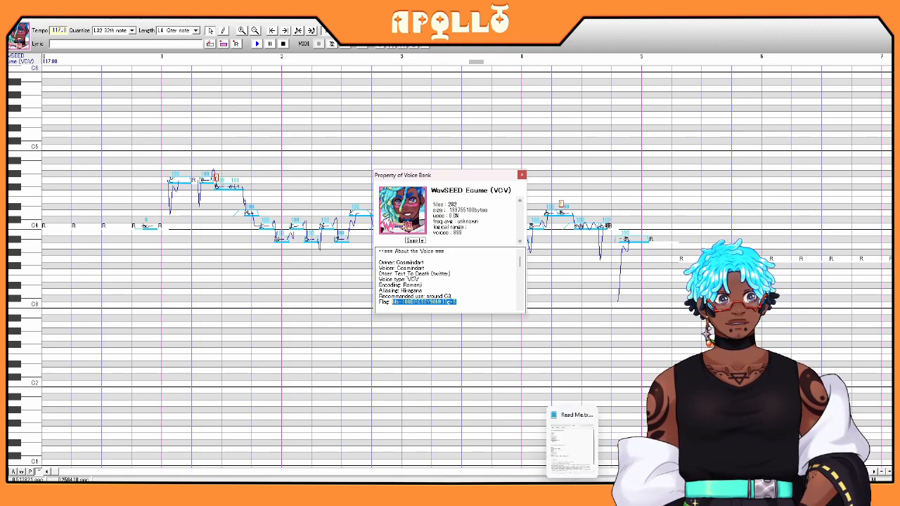
{"action": "left_click", "coordinate": [582, 454]}
{"action": "scroll", "coordinate": [583, 288], "scroll_direction": "down", "scroll_amount": 2}
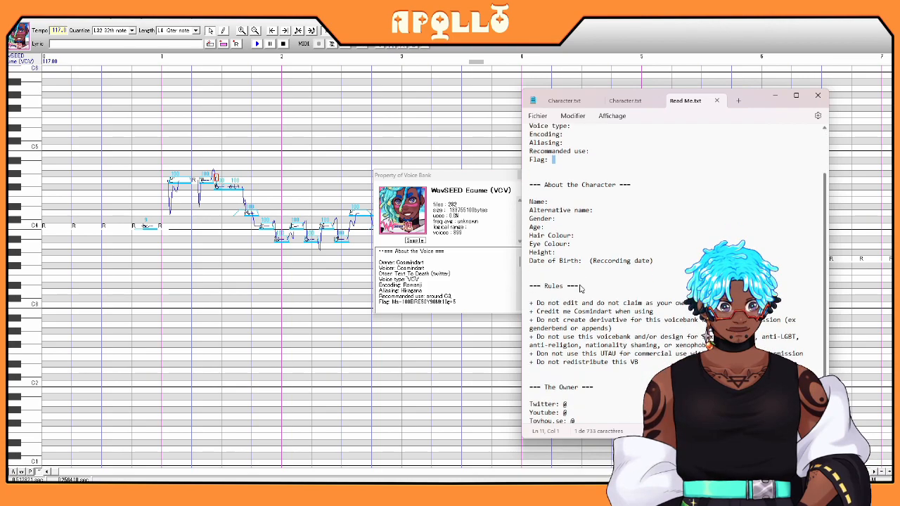
{"action": "left_click_drag", "start_coordinate": [530, 285], "coordinate": [654, 309]}
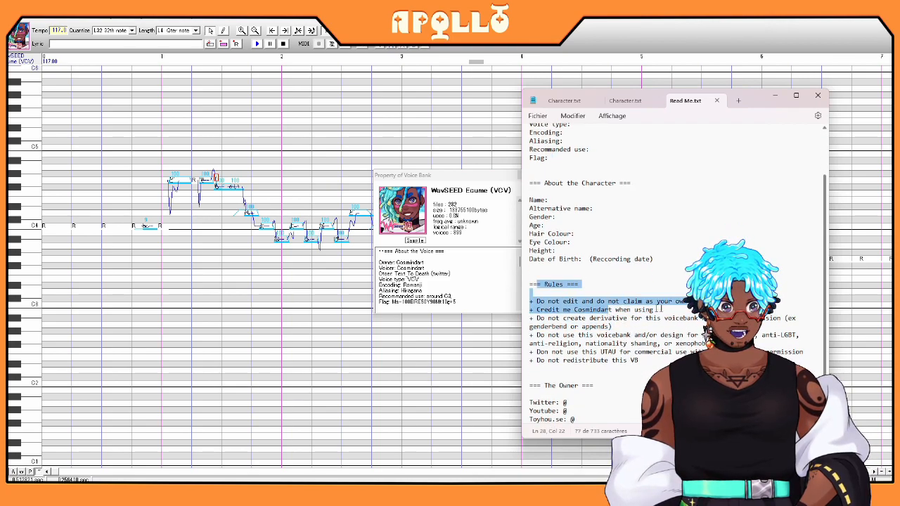
{"action": "left_click", "coordinate": [653, 310]}
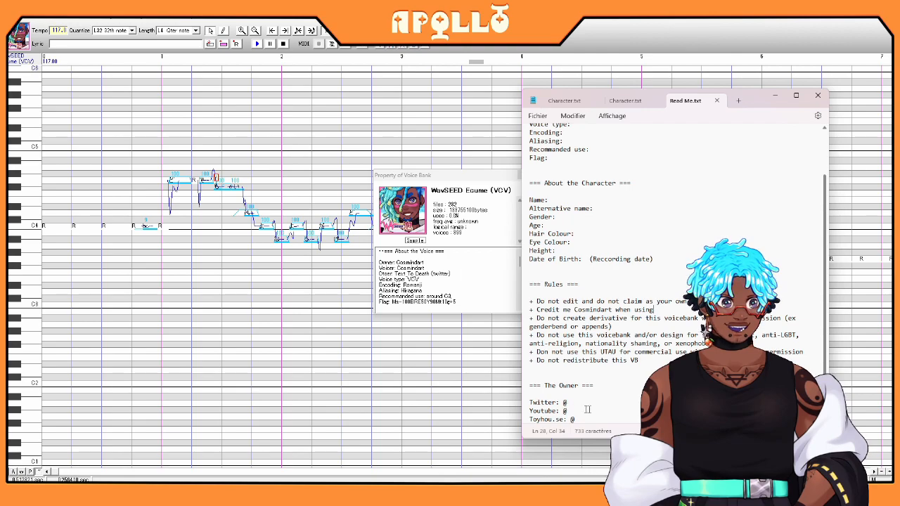
{"action": "left_click", "coordinate": [530, 402]}
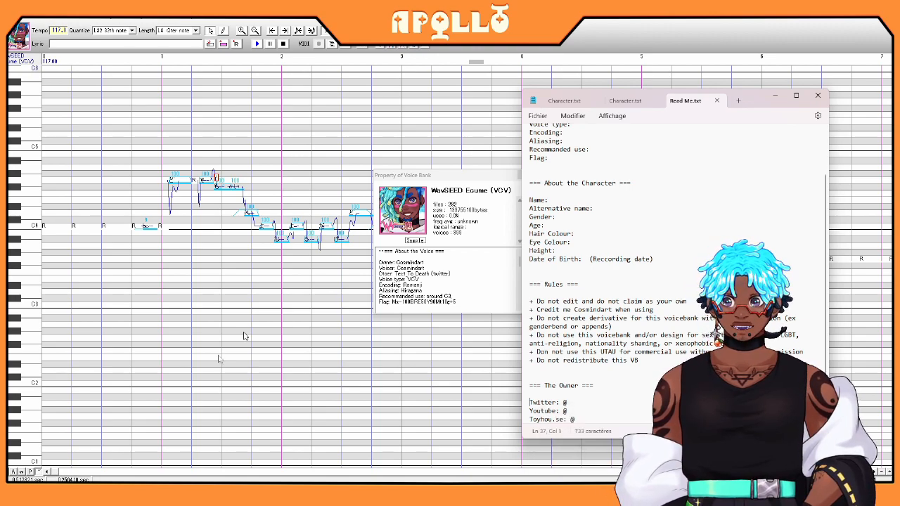
Switch to the file browser, go from the UTAU TUTORIAL folder to the CV folder, and copy the $read file.
{"action": "mouse_move", "coordinate": [95, 494]}
{"action": "left_click", "coordinate": [191, 453]}
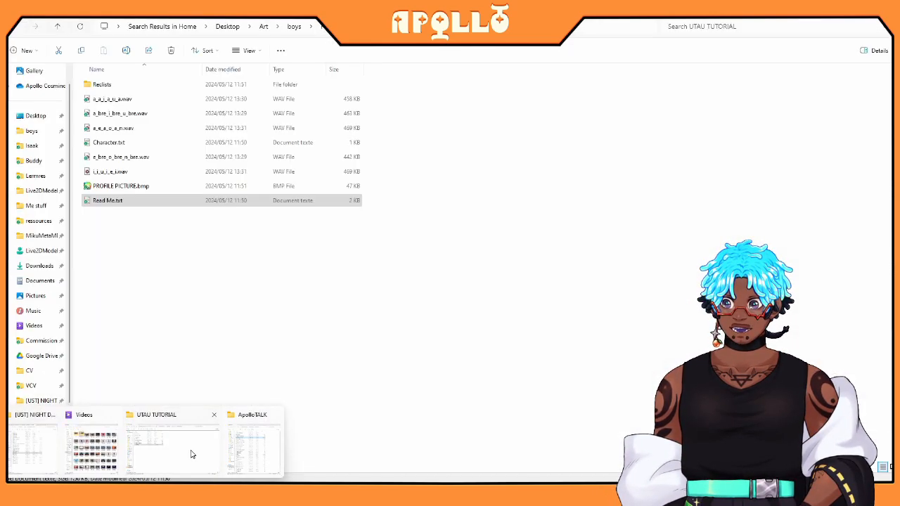
{"action": "left_click", "coordinate": [481, 26]}
{"action": "left_click", "coordinate": [511, 44]}
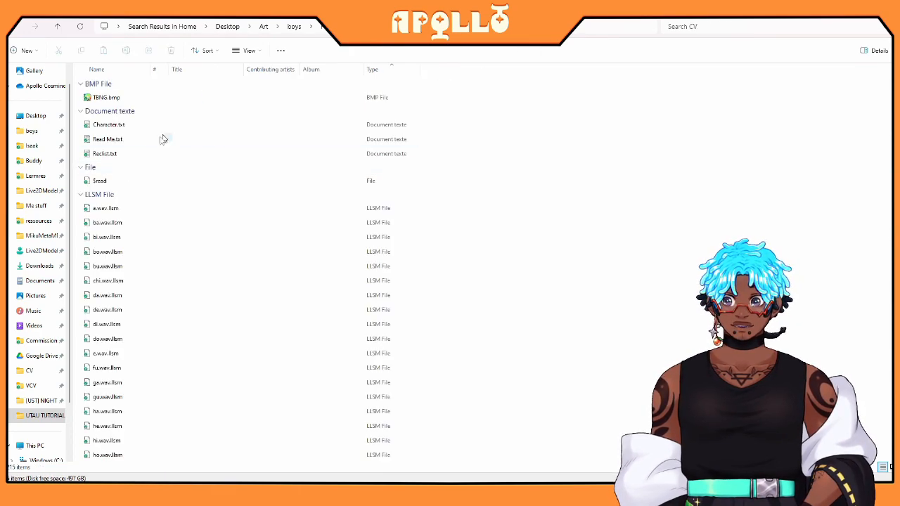
{"action": "left_click", "coordinate": [120, 181]}
{"action": "key", "text": "ctrl+c"}
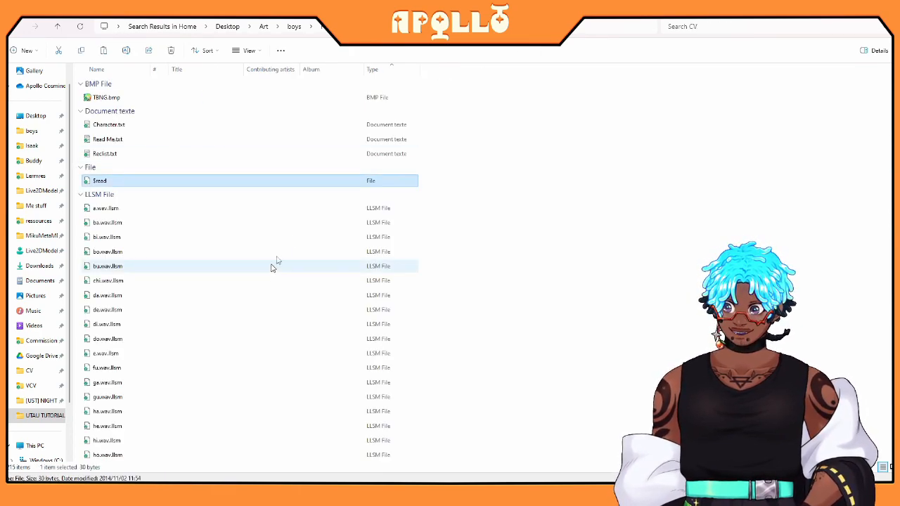
Paste the copied $read file into the UTAU TUTORIAL folder inside orememo and select it.
{"action": "left_click", "coordinate": [394, 27]}
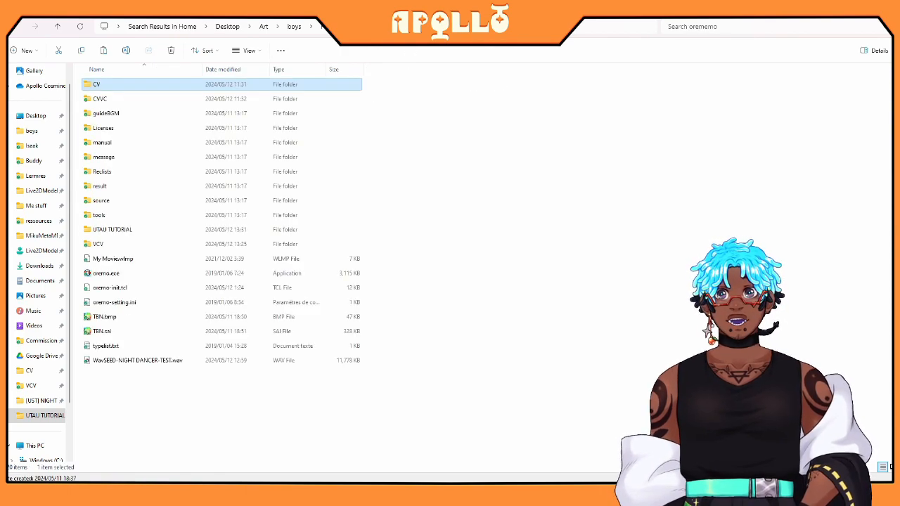
{"action": "left_click", "coordinate": [94, 249]}
{"action": "double_click", "coordinate": [96, 249]}
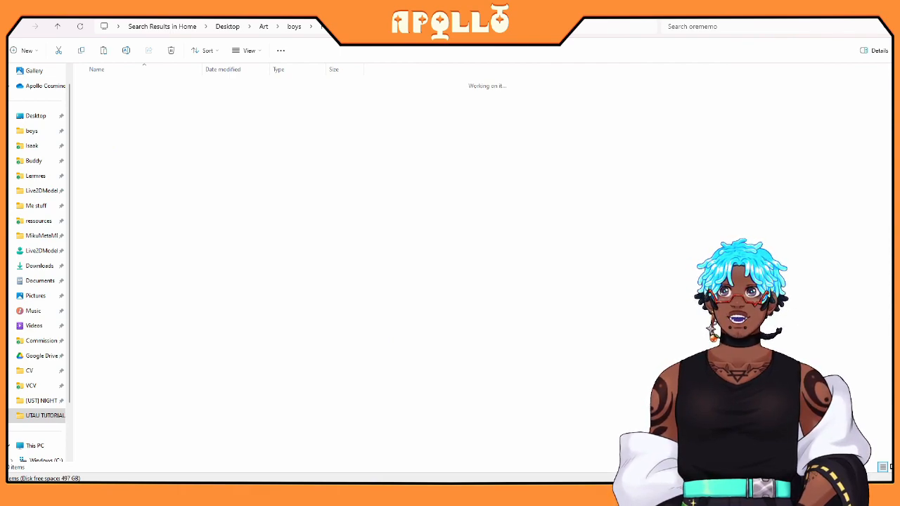
{"action": "left_click", "coordinate": [434, 27]}
{"action": "left_click", "coordinate": [484, 26]}
{"action": "scroll", "coordinate": [519, 135], "scroll_direction": "down", "scroll_amount": 1}
{"action": "left_click", "coordinate": [513, 173]}
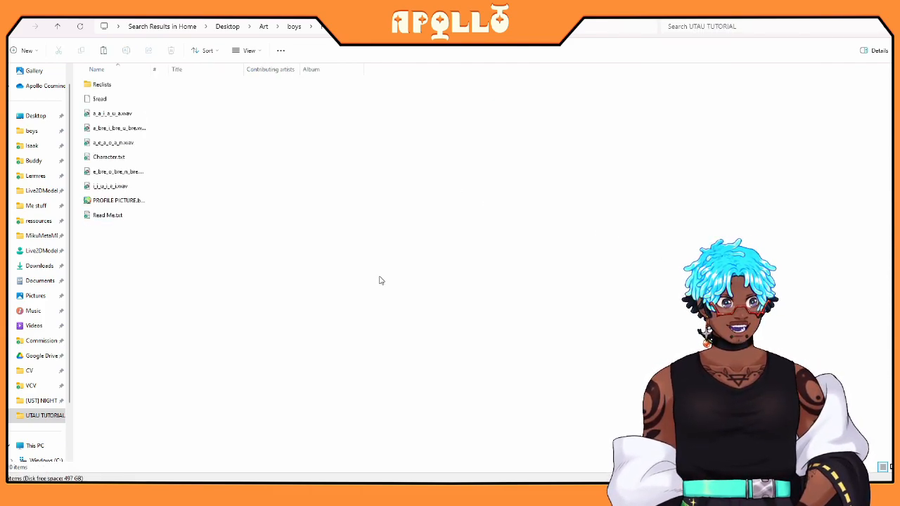
{"action": "left_click", "coordinate": [134, 103]}
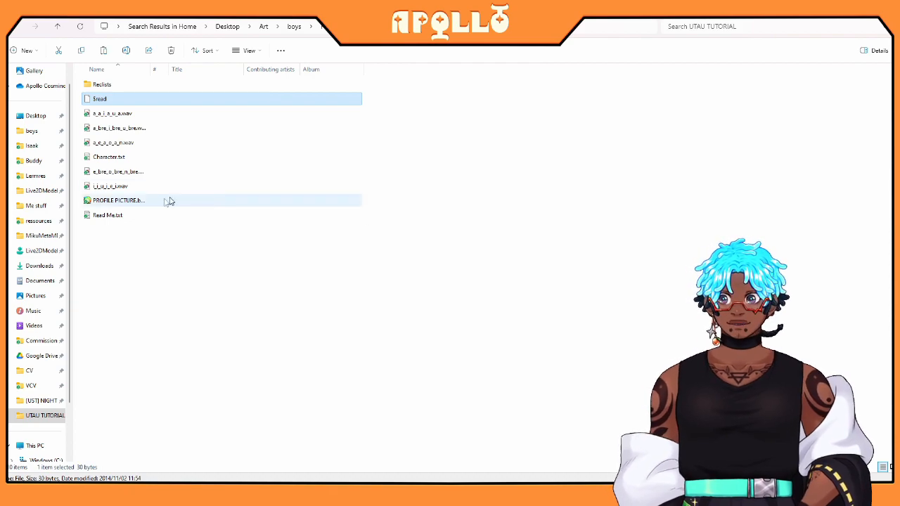
Open PROFILE PICTURE.bmp in the paint program, draw a blue smiley face with its tongue out, and save the image.
{"action": "double_click", "coordinate": [117, 203]}
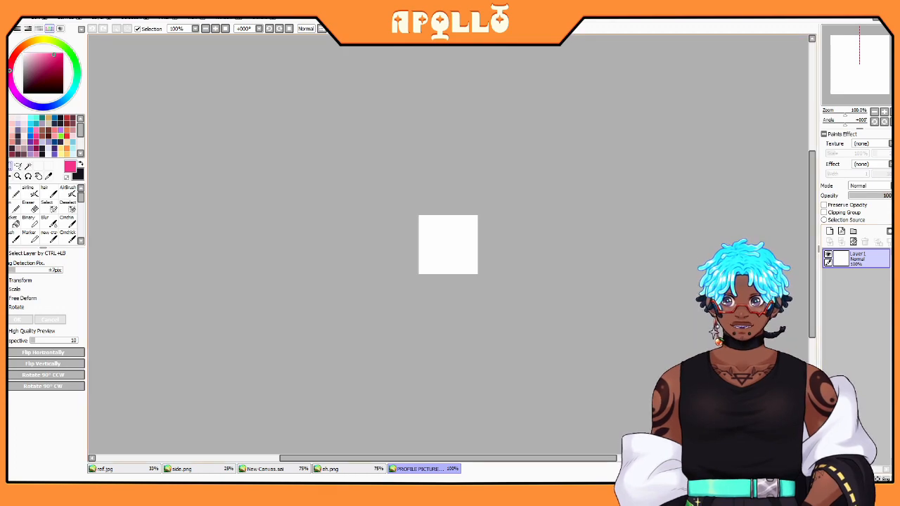
{"action": "left_click", "coordinate": [9, 143]}
{"action": "left_click", "coordinate": [14, 192]}
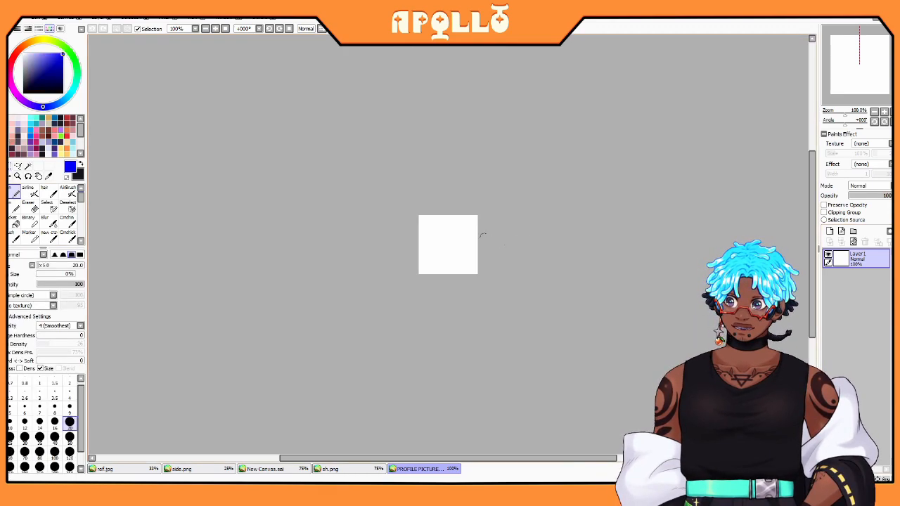
{"action": "left_click_drag", "start_coordinate": [439, 230], "coordinate": [446, 246]}
{"action": "mouse_move", "coordinate": [451, 223]}
{"action": "left_mouse_down"}
{"action": "mouse_move", "coordinate": [473, 253]}
{"action": "mouse_move", "coordinate": [463, 250]}
{"action": "left_mouse_up"}
{"action": "left_click", "coordinate": [20, 28]}
{"action": "left_click", "coordinate": [87, 71]}
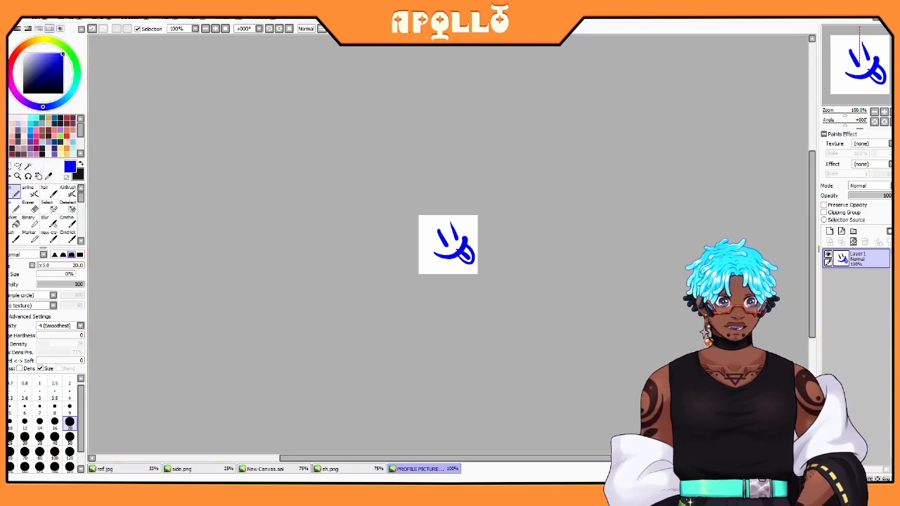
Switch to UTAU, close the WavSEED Ecume (VCV) voice bank properties and open the project configurations.
{"action": "key", "text": "alt+Tab"}
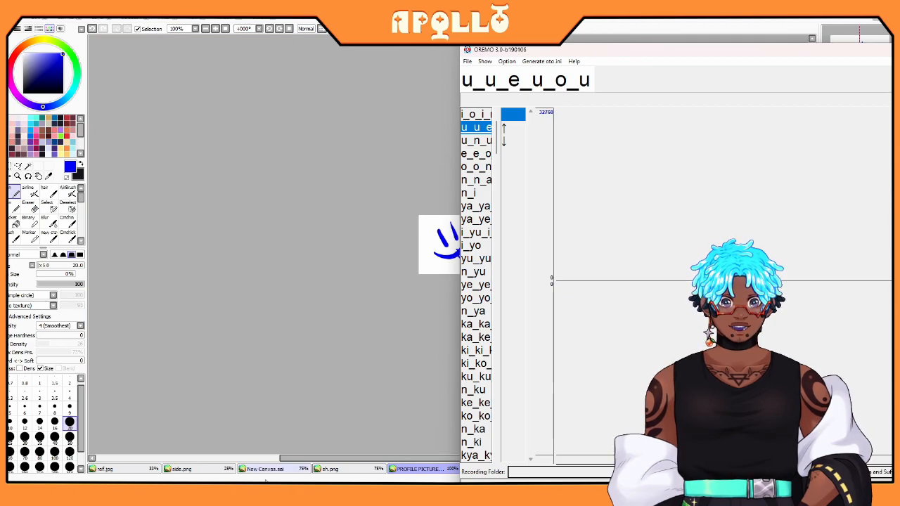
{"action": "left_click", "coordinate": [265, 457]}
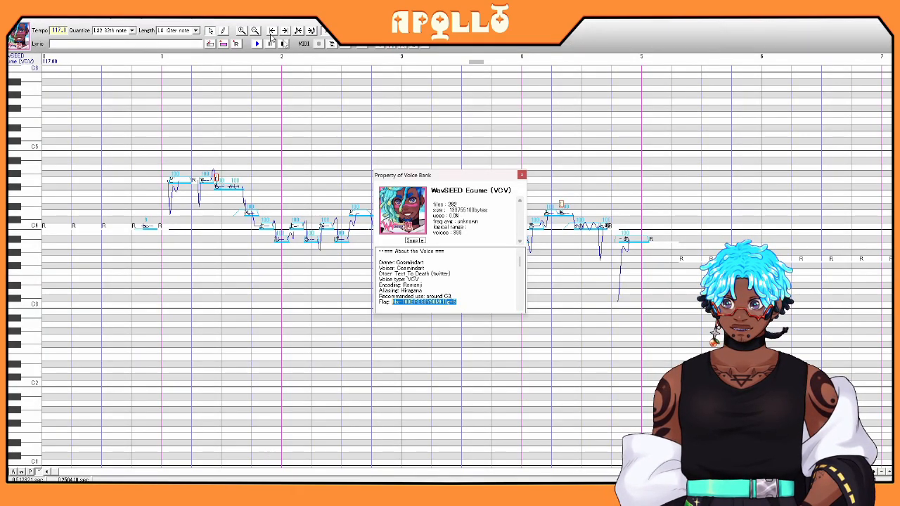
{"action": "left_click", "coordinate": [522, 175]}
{"action": "left_click", "coordinate": [144, 20]}
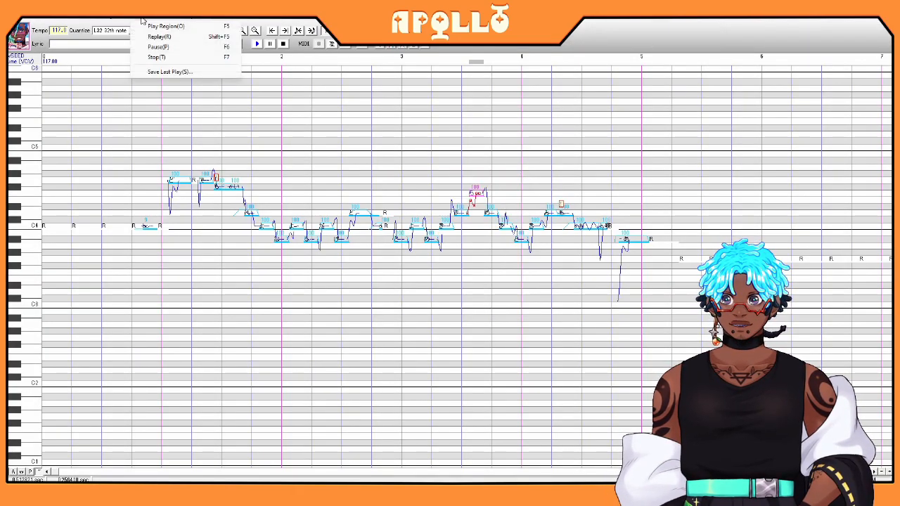
{"action": "mouse_move", "coordinate": [120, 21]}
{"action": "left_click", "coordinate": [140, 55]}
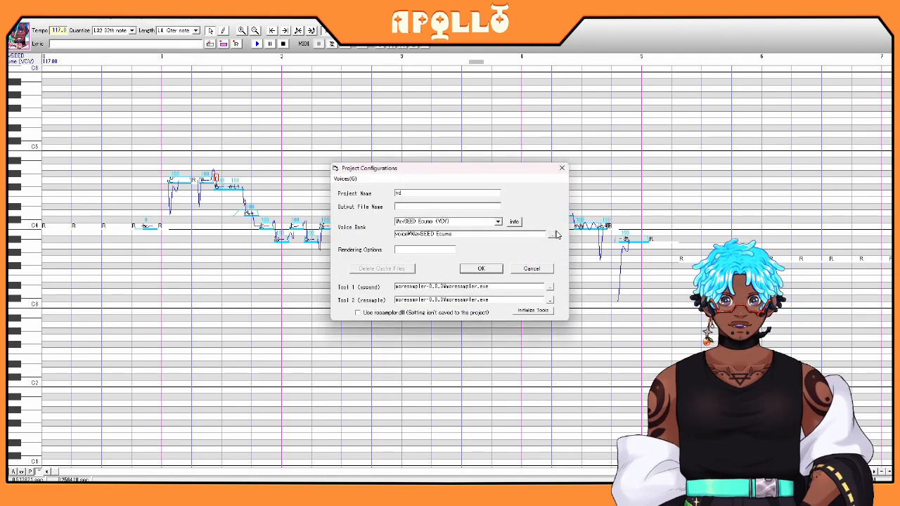
Set the project's voice bank to the UTAU TUTORIAL folder by choosing one of its WAV files, and open the new voice bank's properties.
{"action": "left_click", "coordinate": [552, 236]}
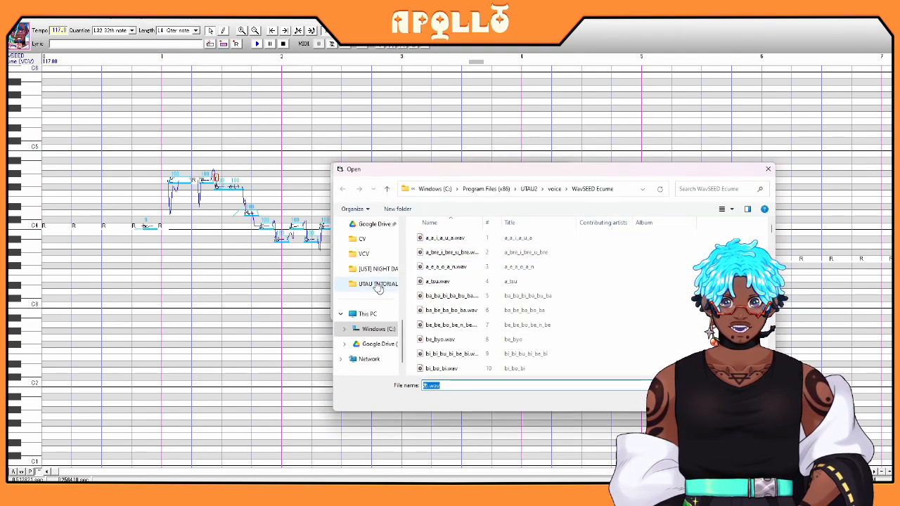
{"action": "left_click", "coordinate": [363, 254]}
{"action": "left_click", "coordinate": [582, 188]}
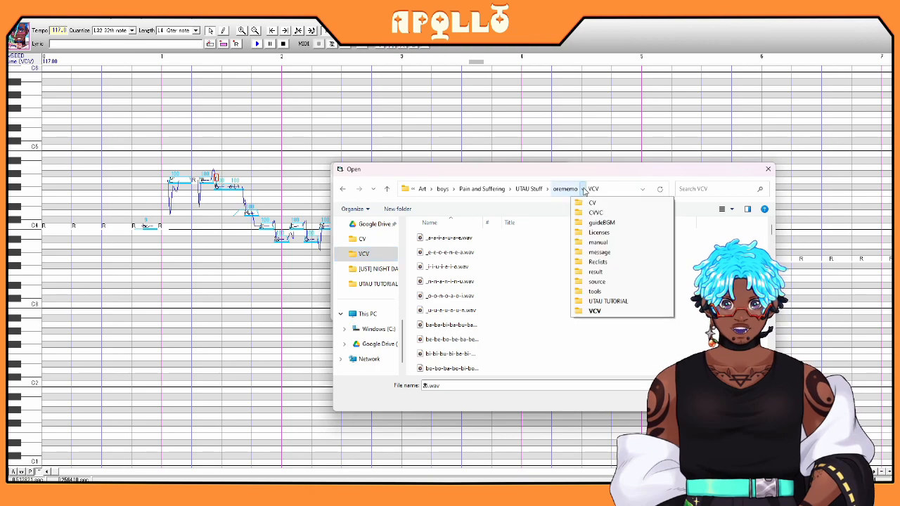
{"action": "left_click", "coordinate": [596, 301]}
{"action": "double_click", "coordinate": [451, 255]}
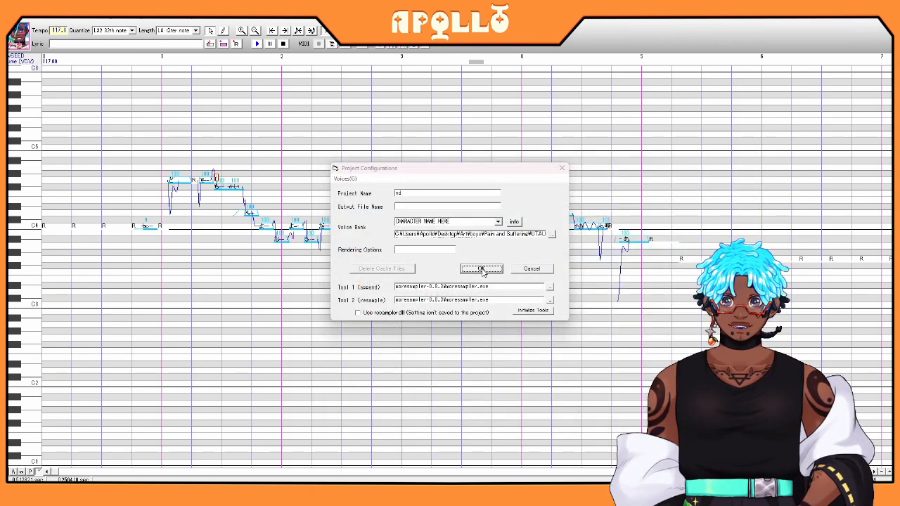
{"action": "left_click", "coordinate": [482, 269]}
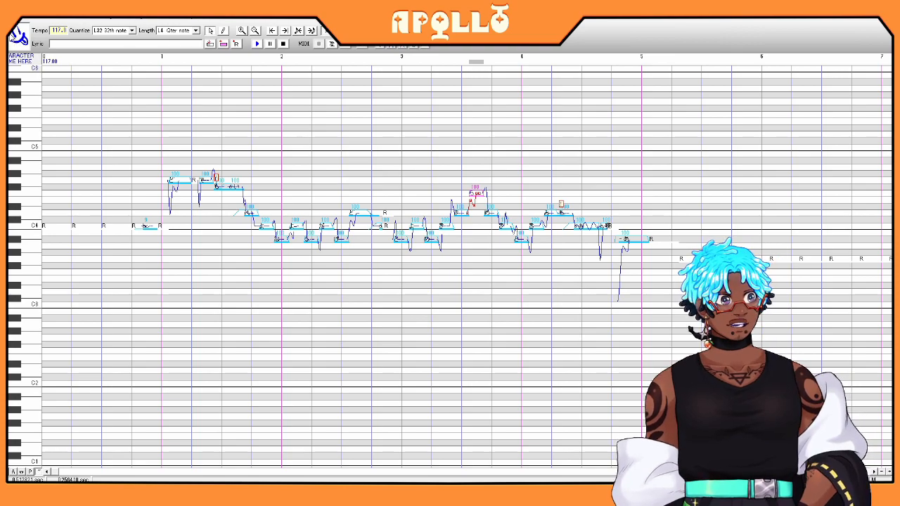
{"action": "left_click", "coordinate": [12, 35]}
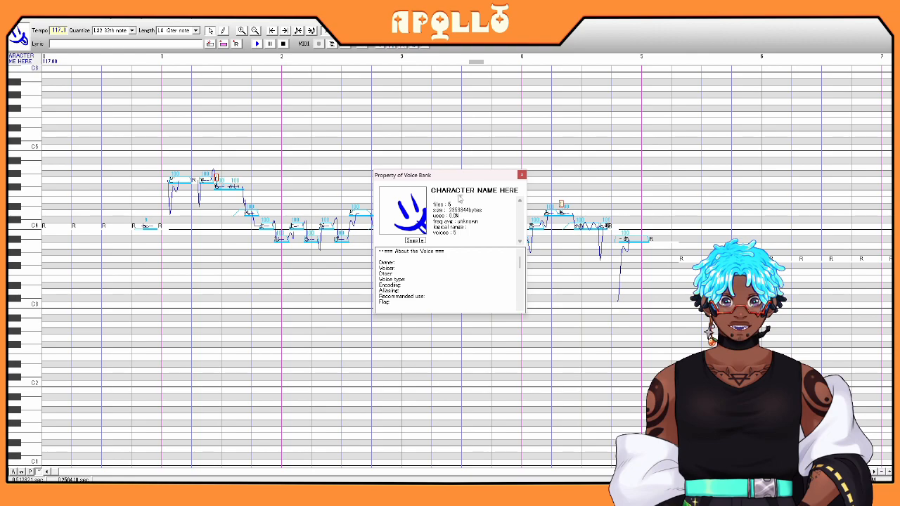
Close the voice bank properties, switch to the file explorer and go up to the orememo folder.
{"action": "left_click_drag", "start_coordinate": [447, 190], "coordinate": [552, 181]}
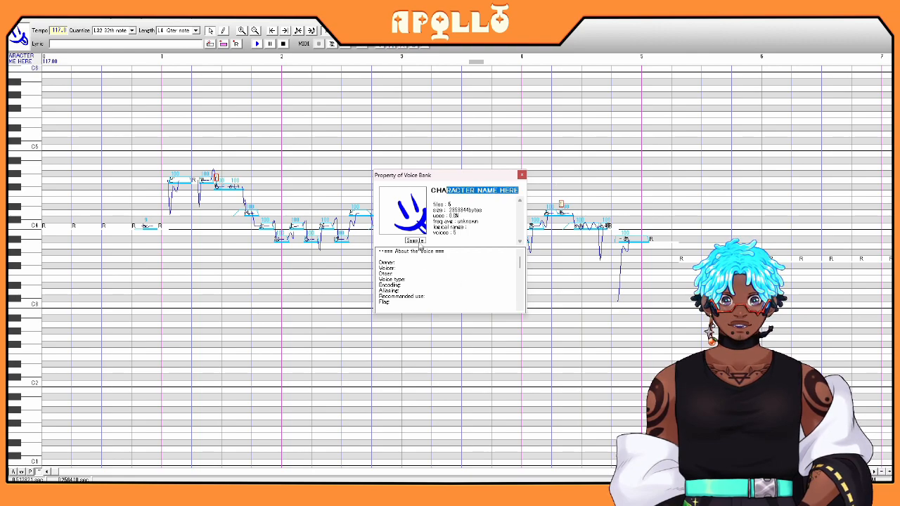
{"action": "left_click", "coordinate": [521, 175]}
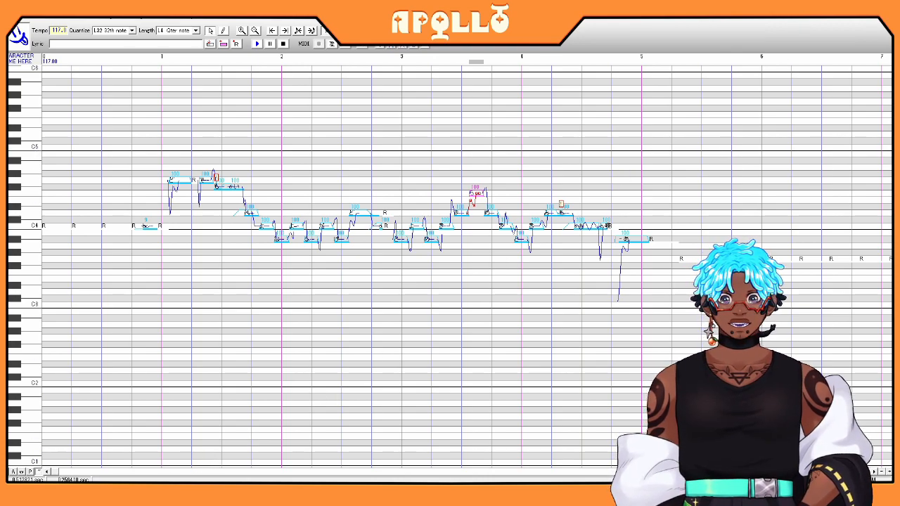
{"action": "left_click", "coordinate": [203, 447]}
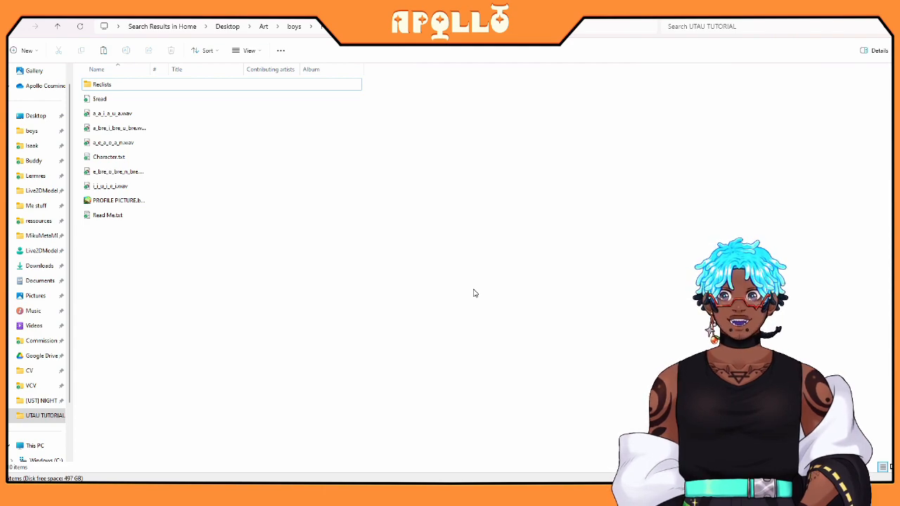
{"action": "mouse_move", "coordinate": [243, 494]}
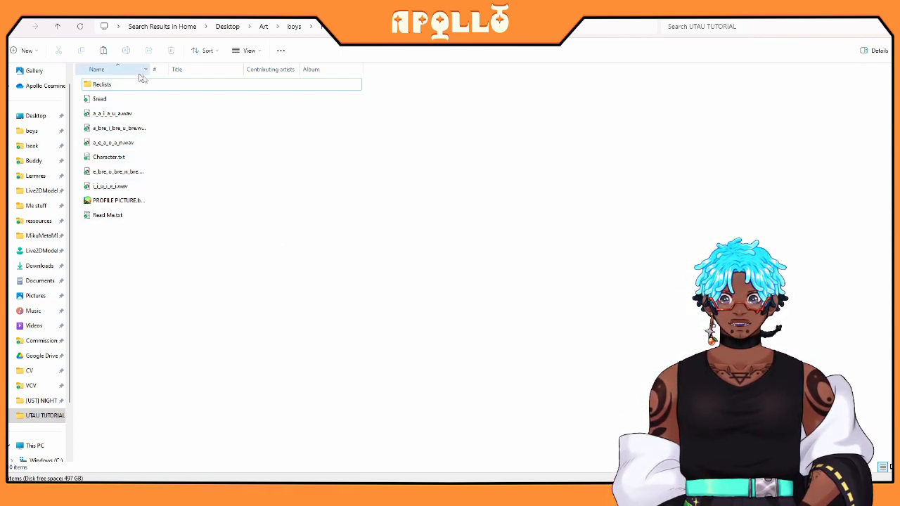
{"action": "key", "text": "alt+Up"}
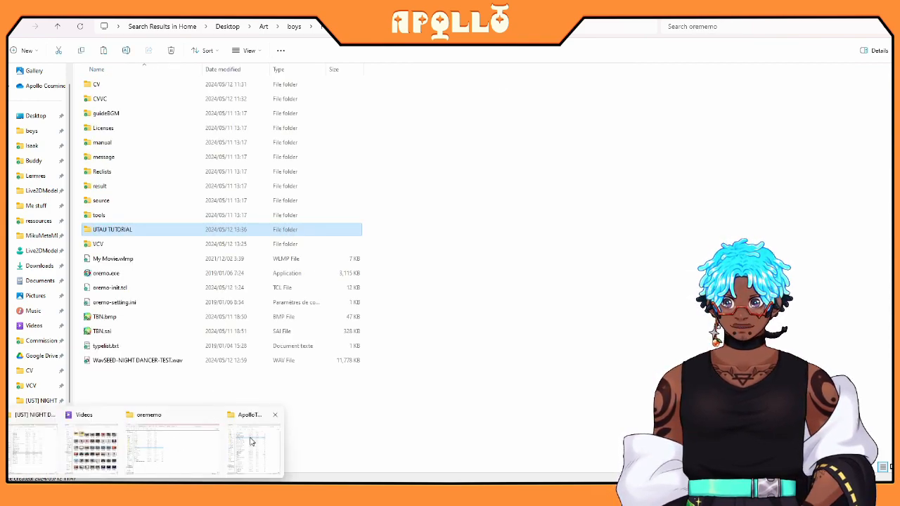
In the second file explorer window, open the moresampler-0.8.3 folder inside C:\Program Files (x86)\UTAU2.
{"action": "left_click", "coordinate": [251, 442]}
{"action": "scroll", "coordinate": [429, 133], "scroll_direction": "up", "scroll_amount": 2}
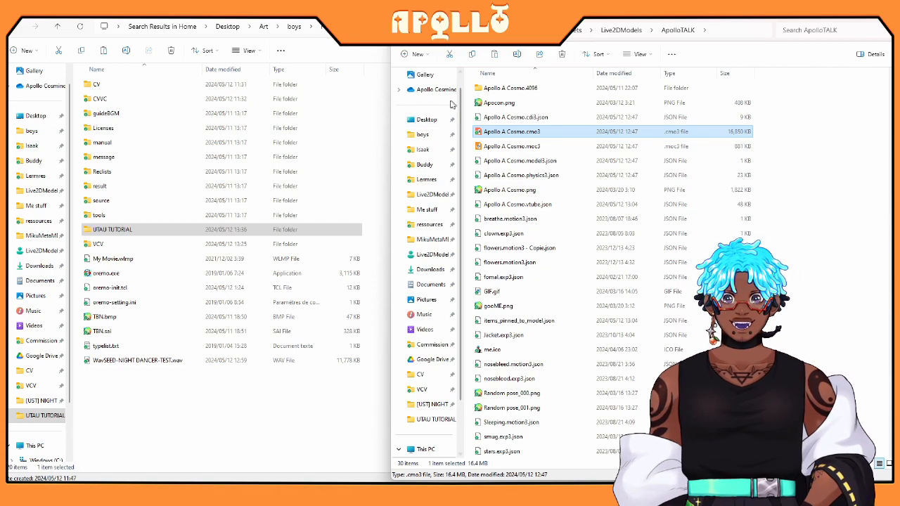
{"action": "scroll", "coordinate": [429, 133], "scroll_direction": "down", "scroll_amount": 2}
{"action": "left_click", "coordinate": [425, 389]}
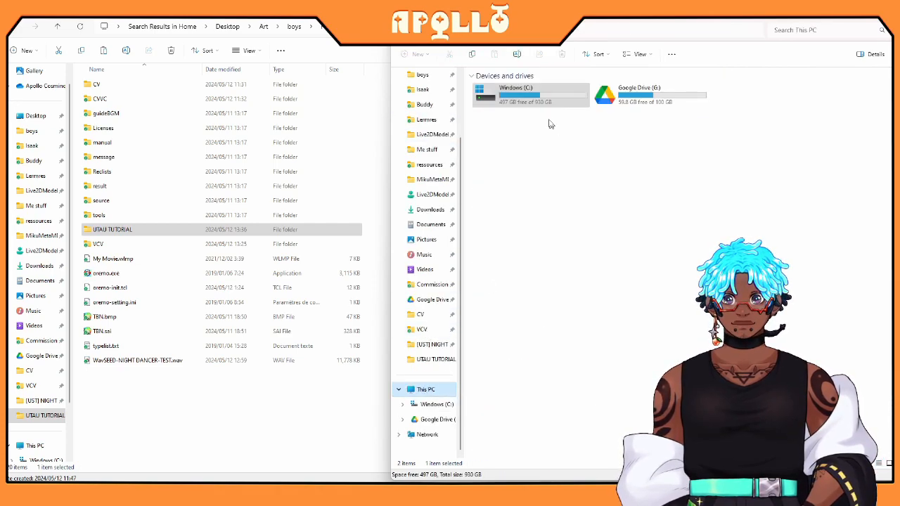
{"action": "double_click", "coordinate": [524, 93]}
{"action": "double_click", "coordinate": [503, 116]}
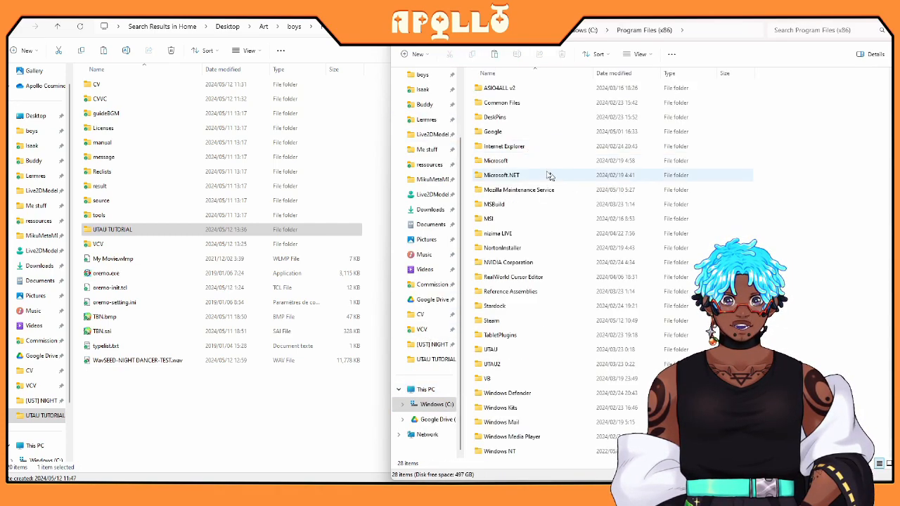
{"action": "double_click", "coordinate": [489, 364]}
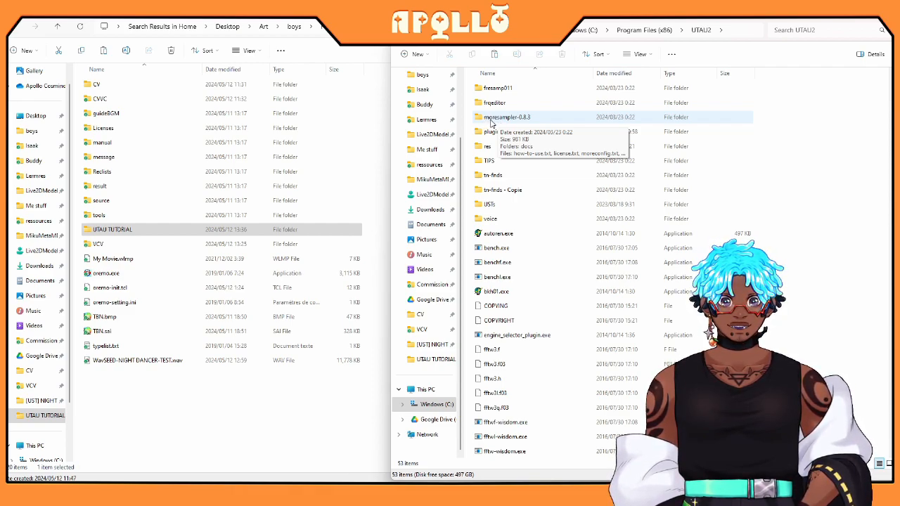
{"action": "double_click", "coordinate": [491, 119]}
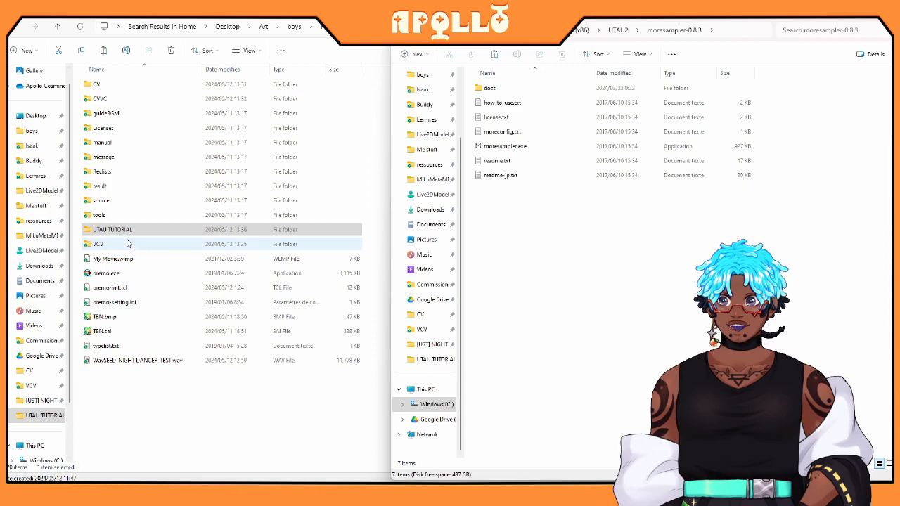
Place the orememo window beside the moresampler-0.8.3 window and duplicate the VCV folder within orememo.
{"action": "left_click", "coordinate": [93, 243]}
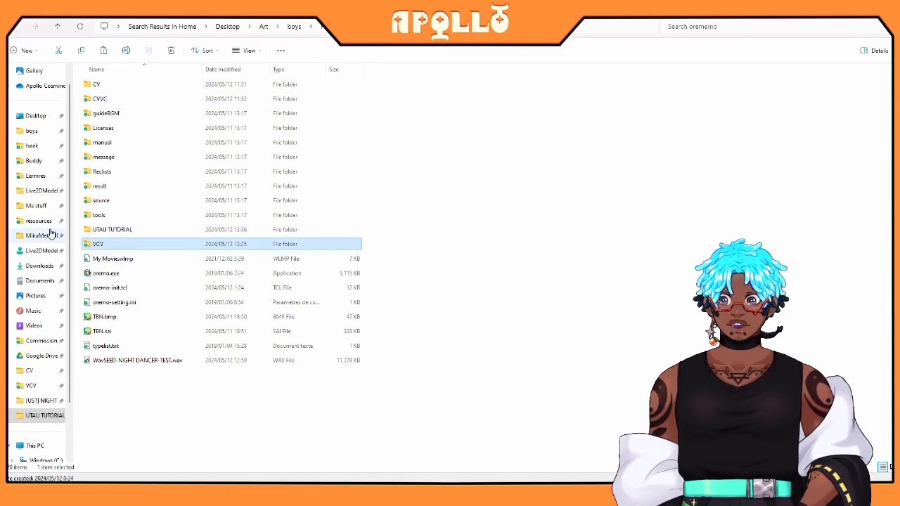
{"action": "left_click_drag", "start_coordinate": [422, 10], "coordinate": [197, 23]}
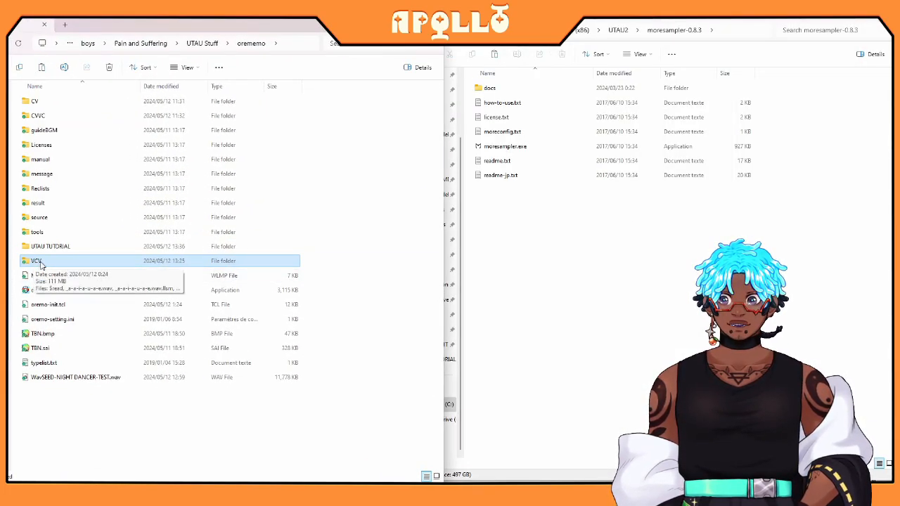
{"action": "key", "text": "F2"}
{"action": "left_click", "coordinate": [18, 258]}
{"action": "left_click", "coordinate": [25, 260]}
{"action": "key", "text": "ctrl+c"}
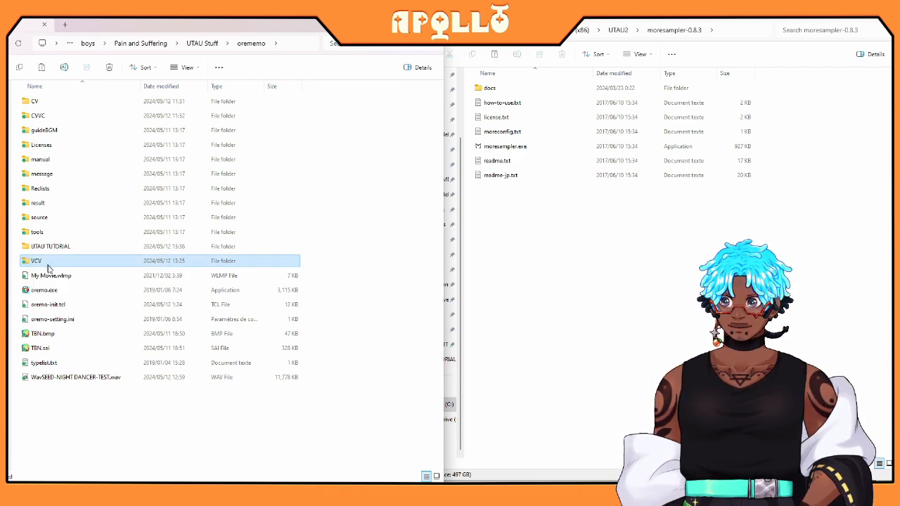
{"action": "key", "text": "ctrl+v"}
Look for the oto file in the VCV - Copy folder and return to orememo.
{"action": "double_click", "coordinate": [43, 390]}
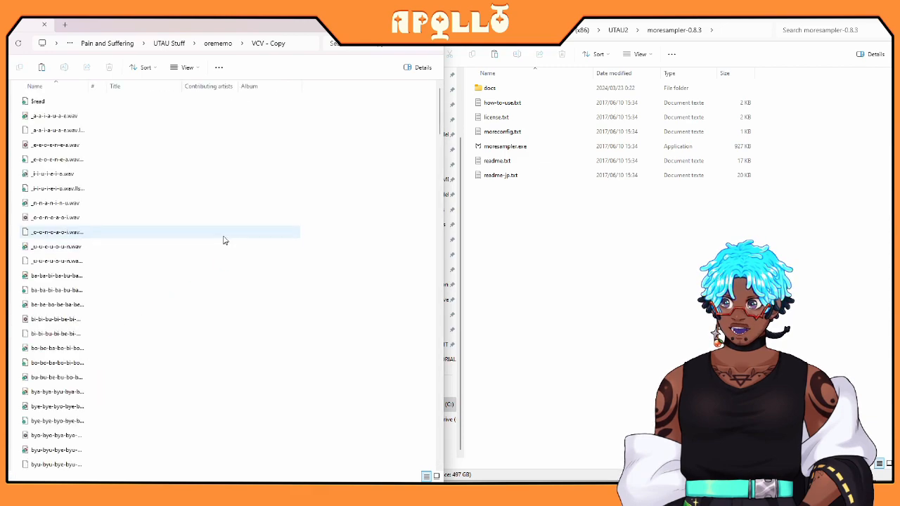
{"action": "type", "text": "oto"}
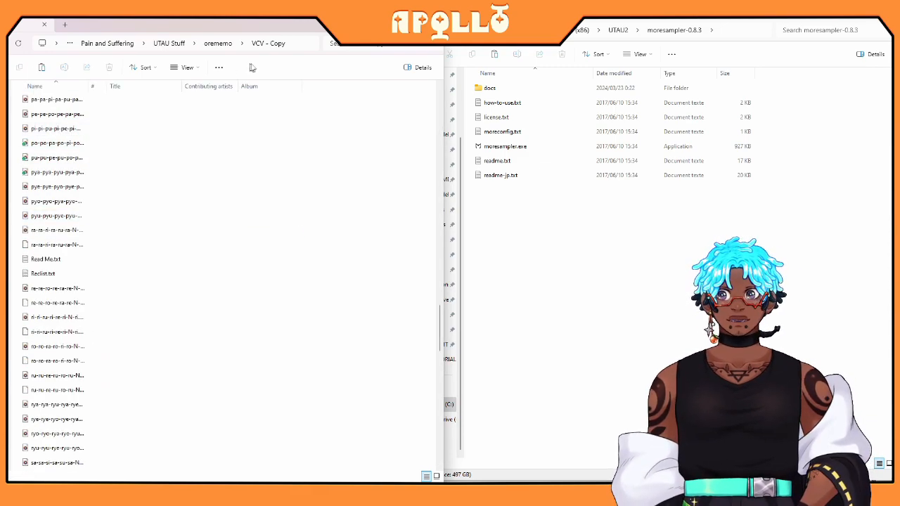
{"action": "left_click", "coordinate": [230, 44]}
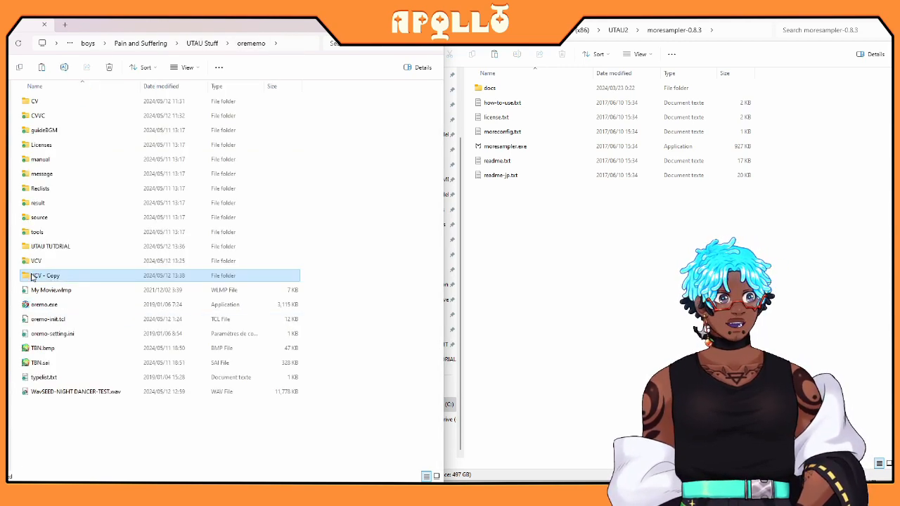
Run moresampler.exe on the VCV - Copy folder with Japanese (romaji) input, generating VCV entries but no CVVC entries.
{"action": "left_click_drag", "start_coordinate": [31, 277], "coordinate": [496, 152]}
{"action": "left_click_drag", "start_coordinate": [207, 26], "coordinate": [452, 90]}
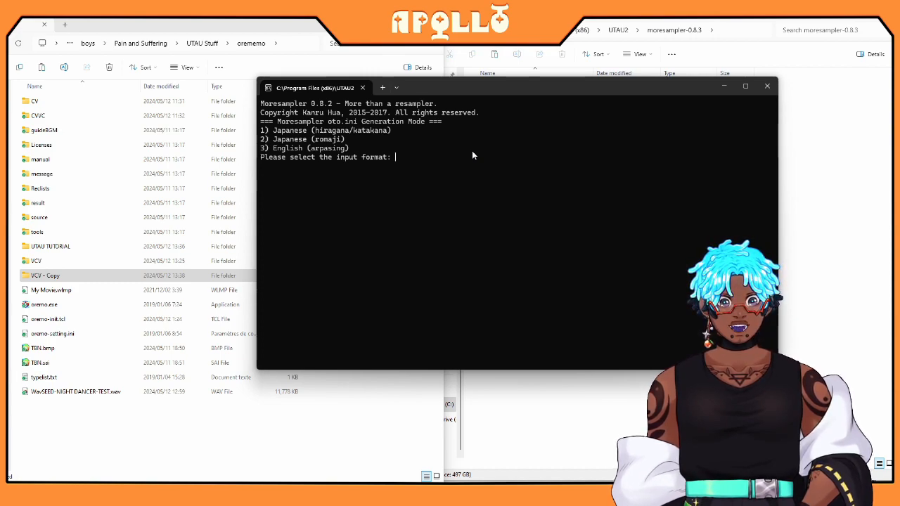
{"action": "type", "text": "2"}
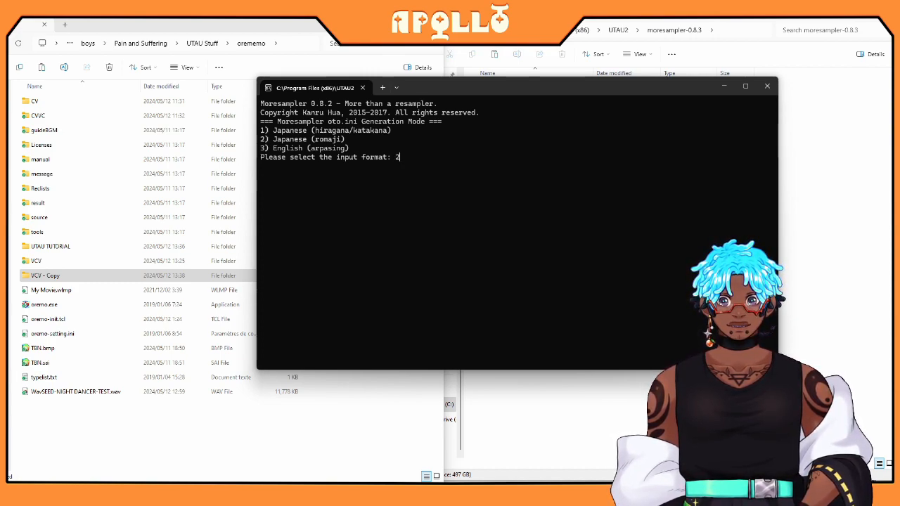
{"action": "key", "text": "Return"}
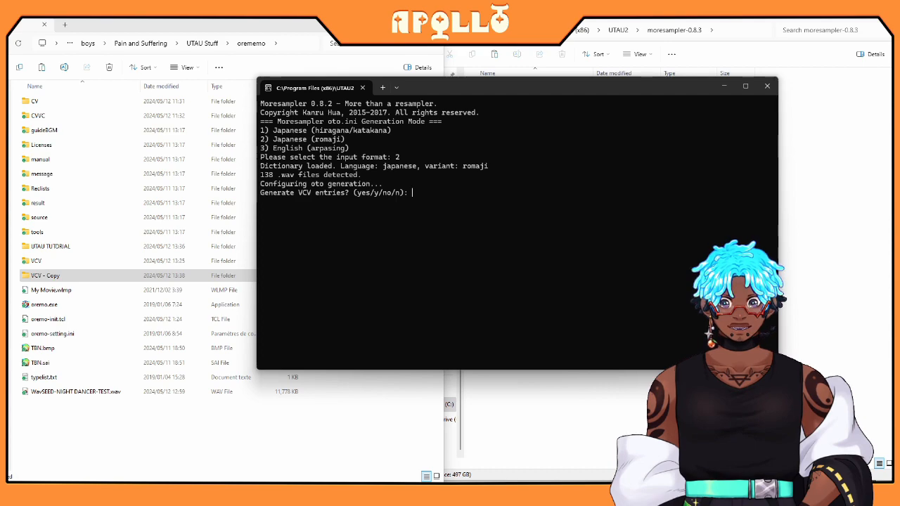
{"action": "left_click", "coordinate": [59, 278]}
{"action": "left_click", "coordinate": [395, 239]}
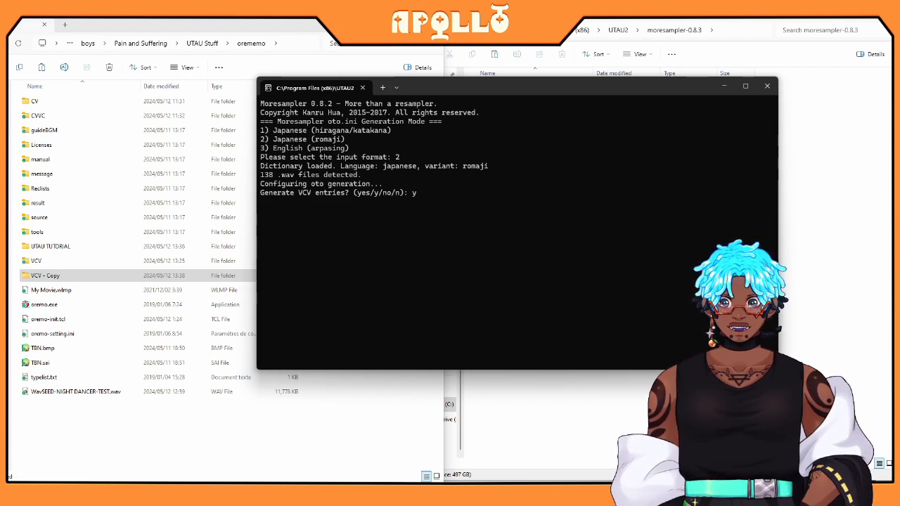
{"action": "type", "text": "y"}
{"action": "key", "text": "Return"}
{"action": "type", "text": "n"}
{"action": "key", "text": "Return"}
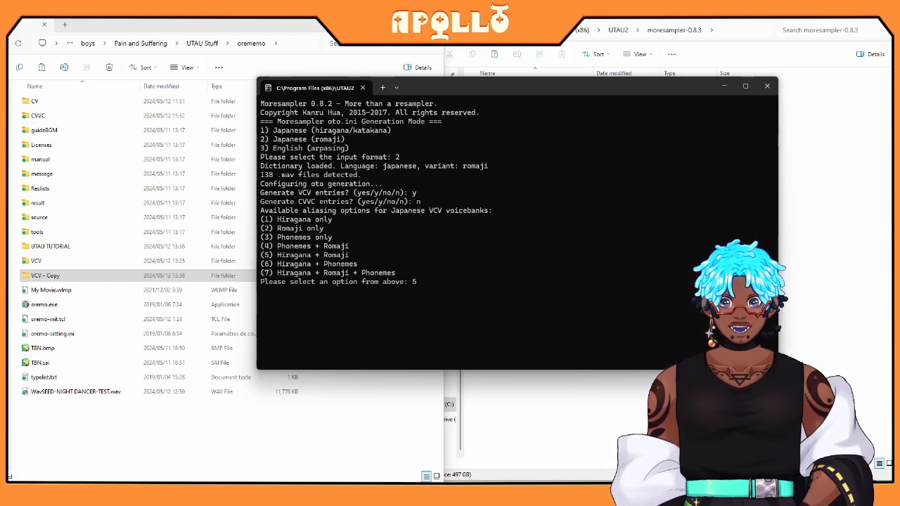
Set the aliases to Hiragana + Romaji, decline renaming duplicated entries, and start the oto generation with a blank suffix.
{"action": "key", "text": "Return"}
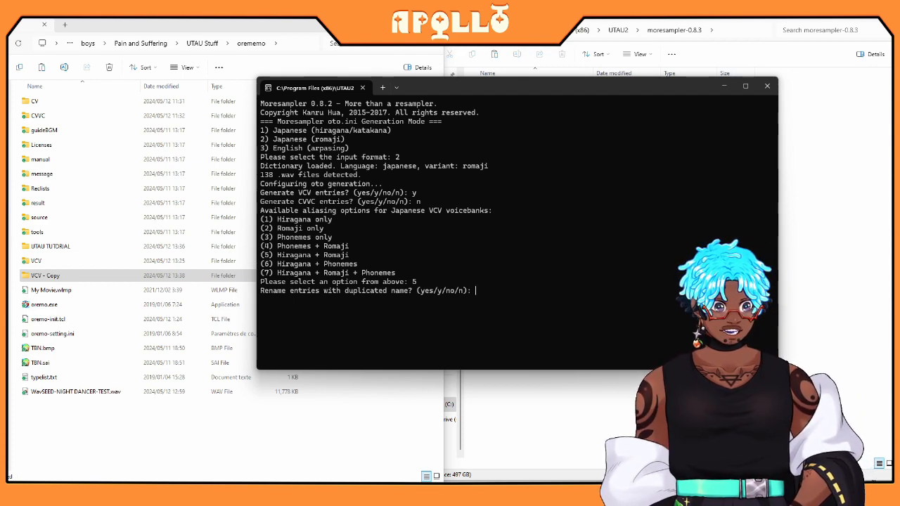
{"action": "type", "text": "n"}
{"action": "key", "text": "Return"}
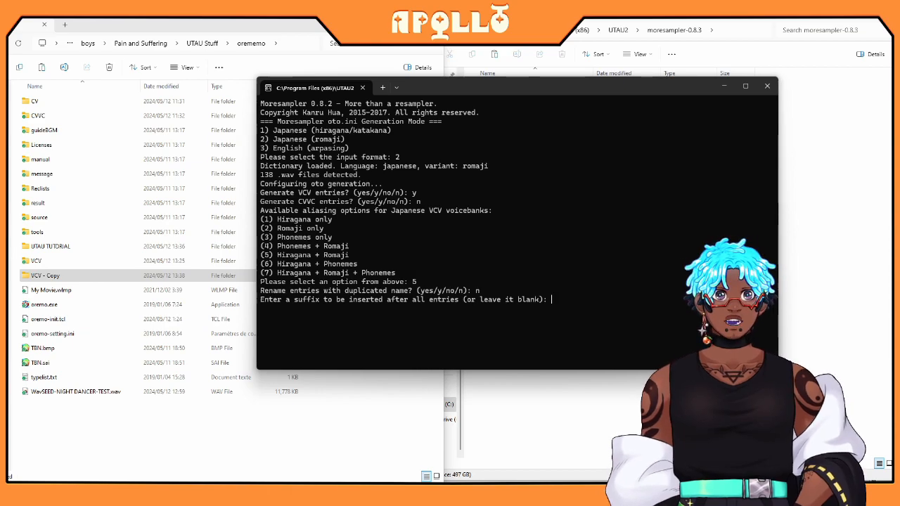
{"action": "key", "text": "Return"}
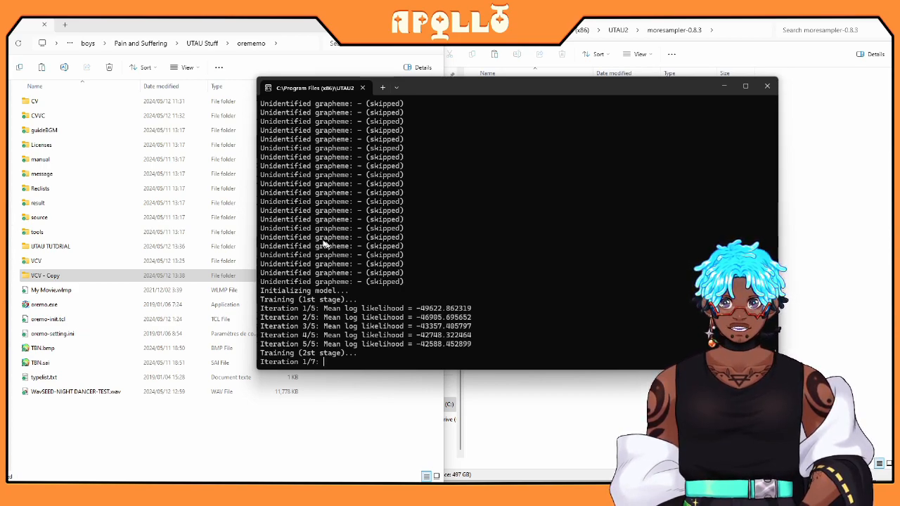
{"action": "scroll", "coordinate": [434, 293], "scroll_direction": "up", "scroll_amount": 1}
{"action": "scroll", "coordinate": [437, 294], "scroll_direction": "down", "scroll_amount": 1}
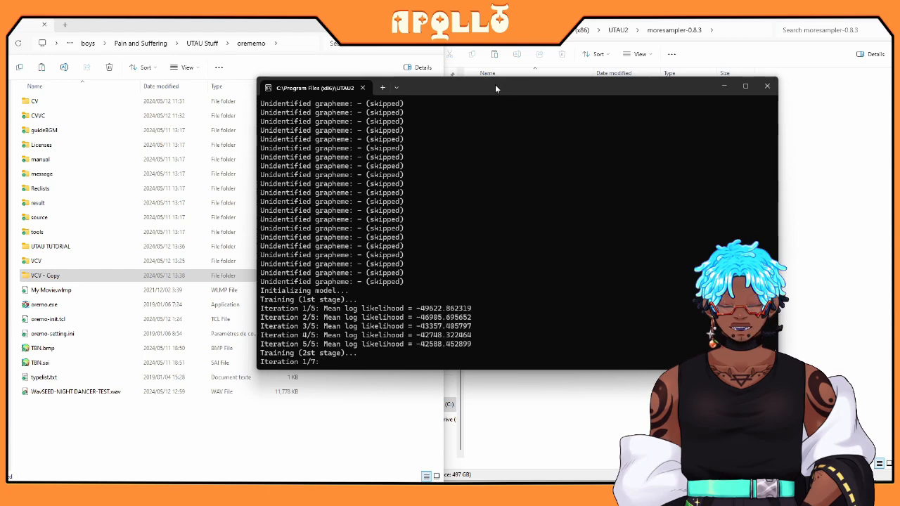
{"action": "left_click_drag", "start_coordinate": [495, 87], "coordinate": [493, 57]}
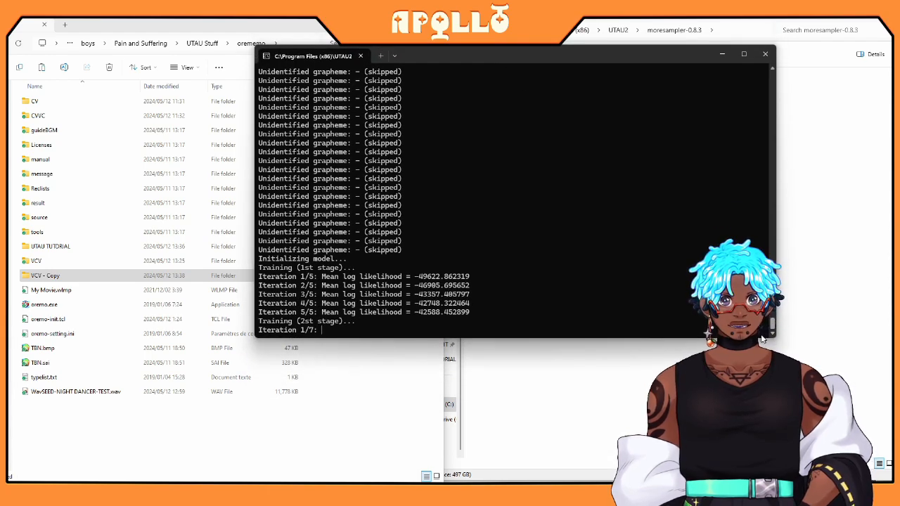
{"action": "left_click_drag", "start_coordinate": [763, 339], "coordinate": [770, 381]}
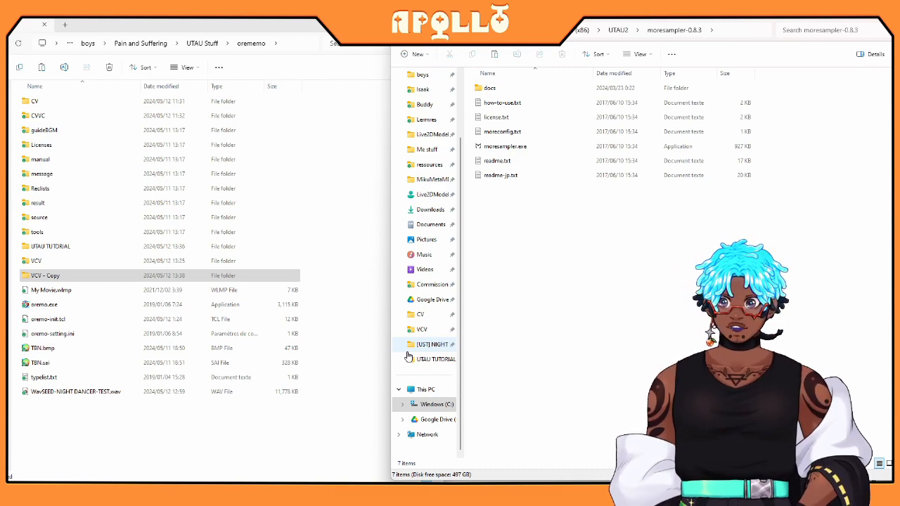
Examine the files in the VCV - Copy folder and return to the orememo folder.
{"action": "double_click", "coordinate": [55, 261]}
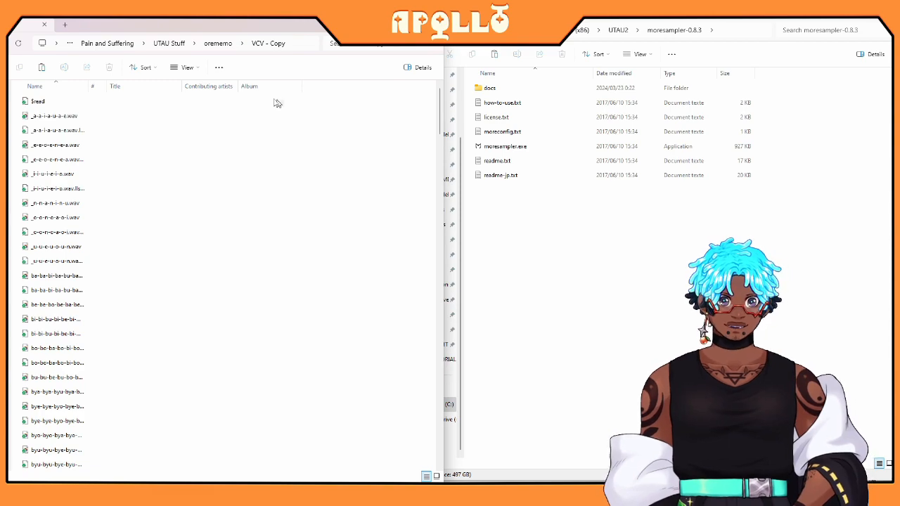
{"action": "left_click", "coordinate": [74, 160]}
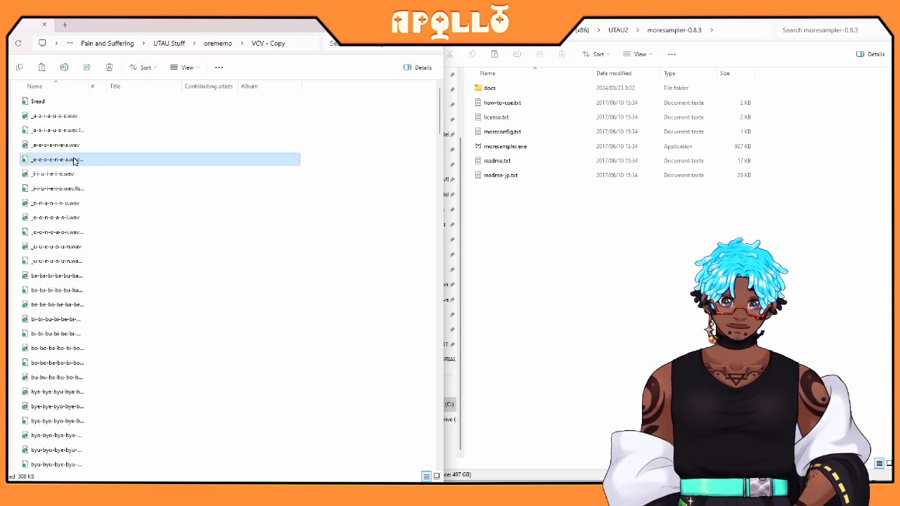
{"action": "scroll", "coordinate": [92, 162], "scroll_direction": "down", "scroll_amount": 13}
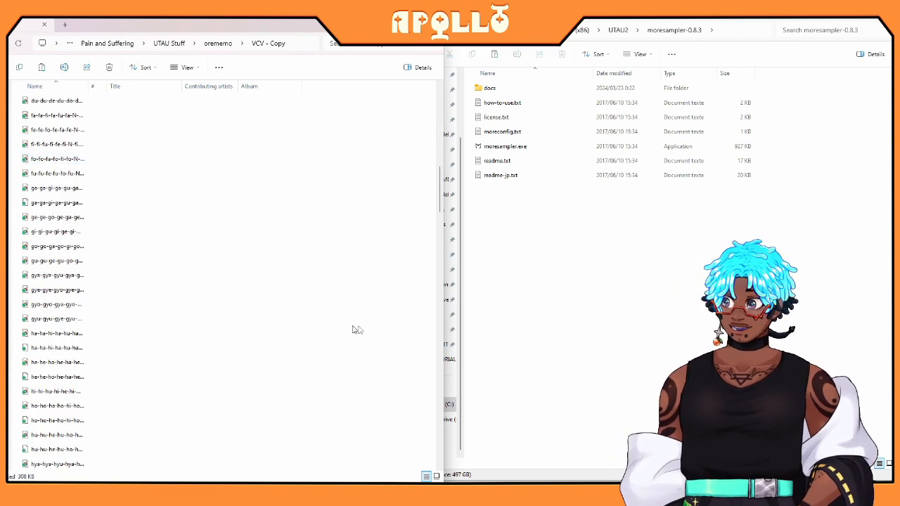
{"action": "left_click_drag", "start_coordinate": [440, 193], "coordinate": [440, 105]}
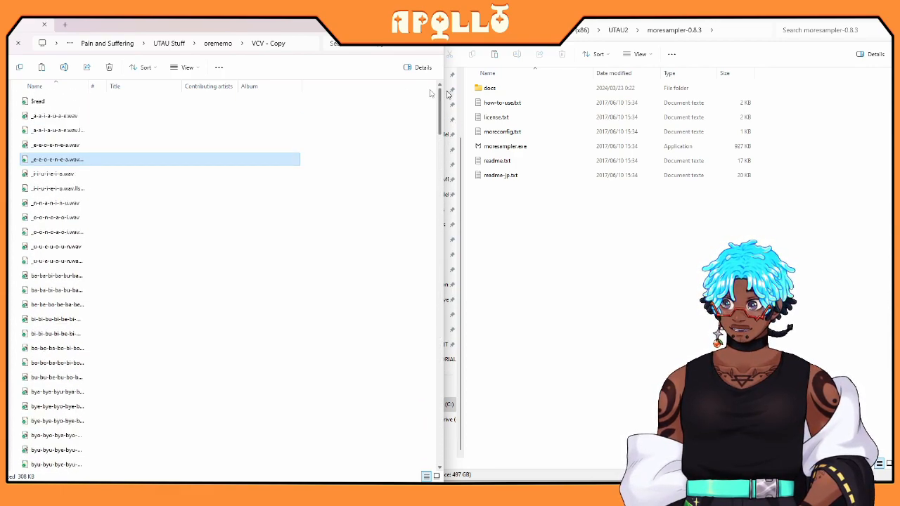
{"action": "left_click", "coordinate": [223, 45]}
Run Moresampler on the VCV - Copy folder again, choosing Japanese (romaji) input, VCV entries and no CVVC entries.
{"action": "left_click_drag", "start_coordinate": [31, 281], "coordinate": [495, 146]}
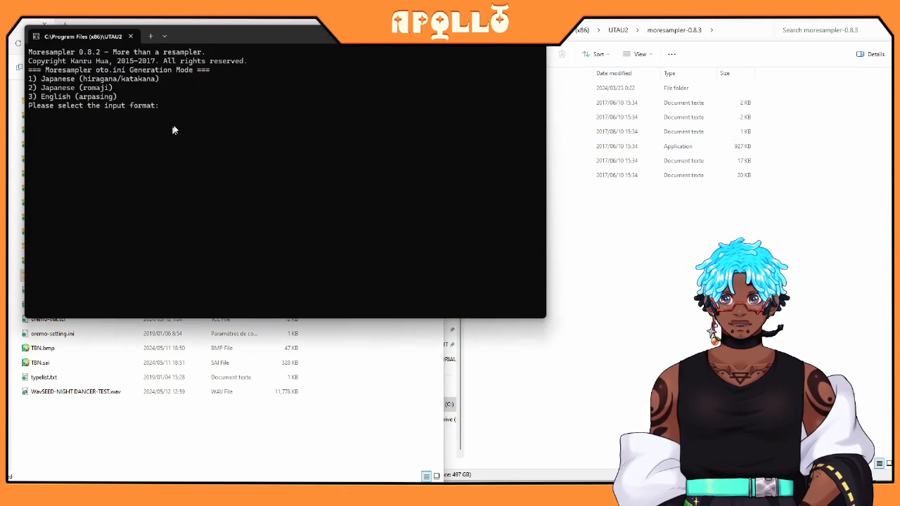
{"action": "type", "text": "2"}
{"action": "key", "text": "Return"}
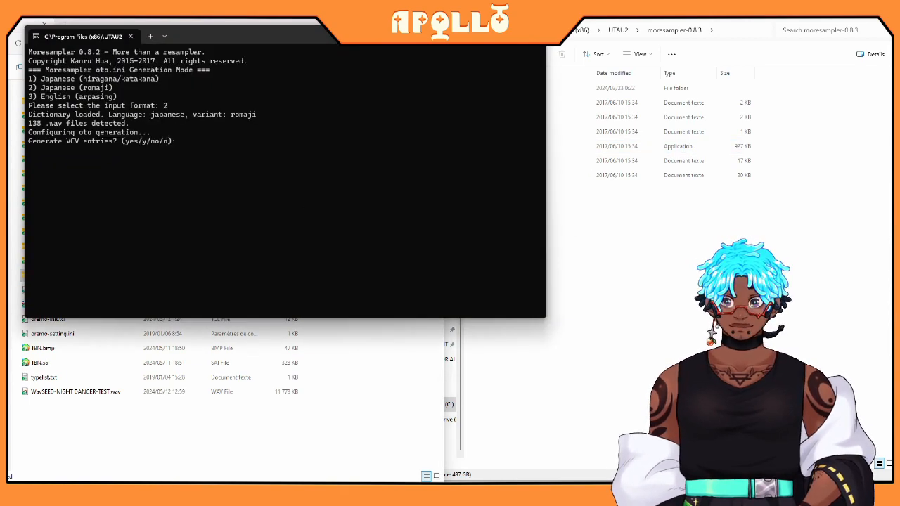
{"action": "type", "text": "y"}
{"action": "key", "text": "Return"}
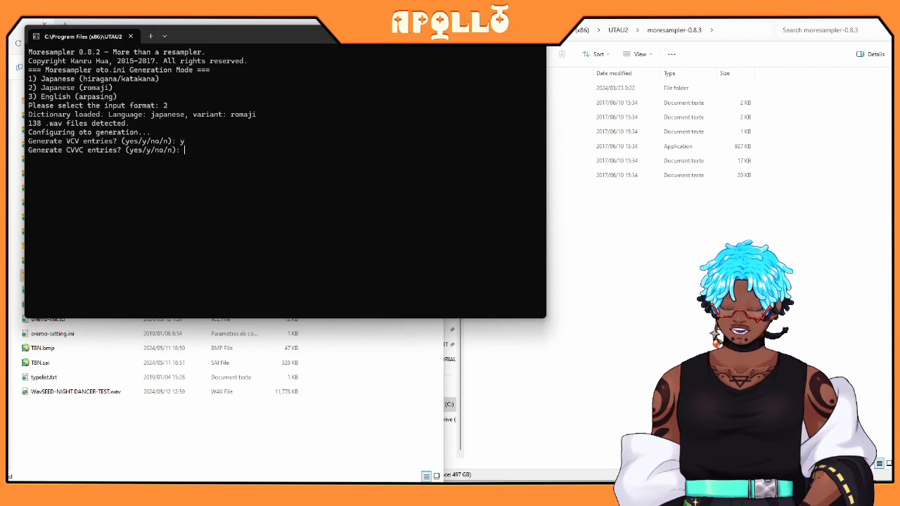
{"action": "type", "text": "n"}
{"action": "key", "text": "Return"}
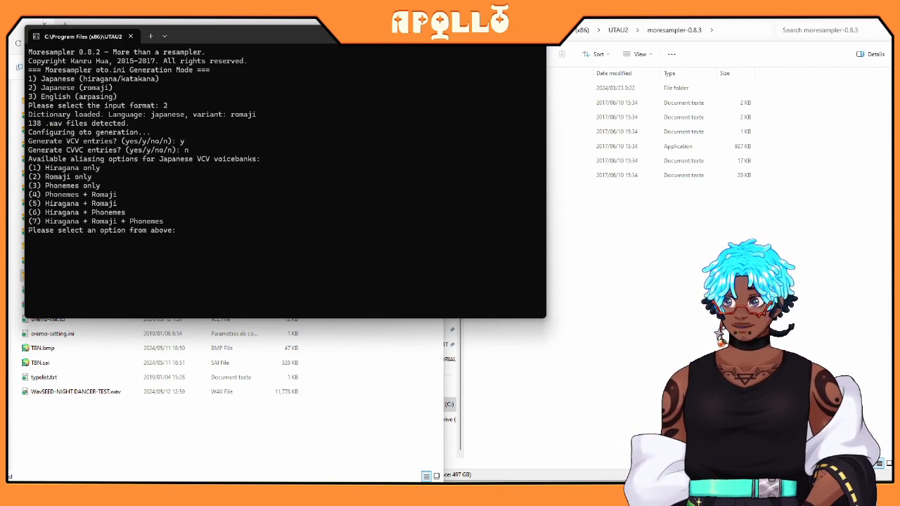
Choose Hiragana + Romaji aliases, decline renaming duplicated entries, and start the oto generation with a blank suffix.
{"action": "type", "text": "5"}
{"action": "key", "text": "Return"}
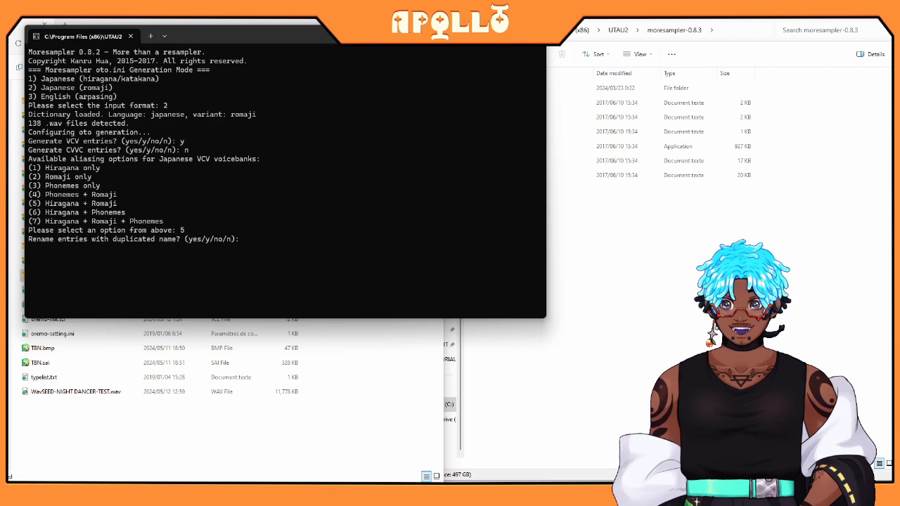
{"action": "type", "text": "n"}
{"action": "key", "text": "Return"}
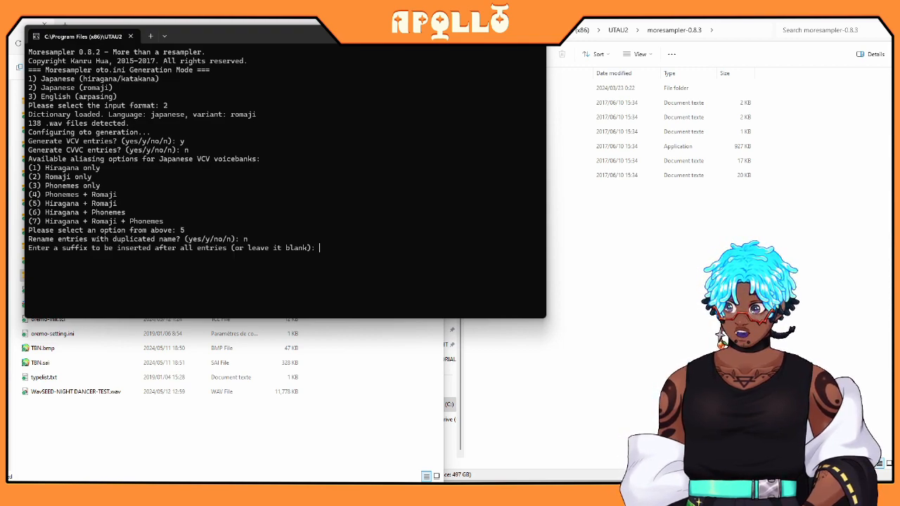
{"action": "key", "text": "Return"}
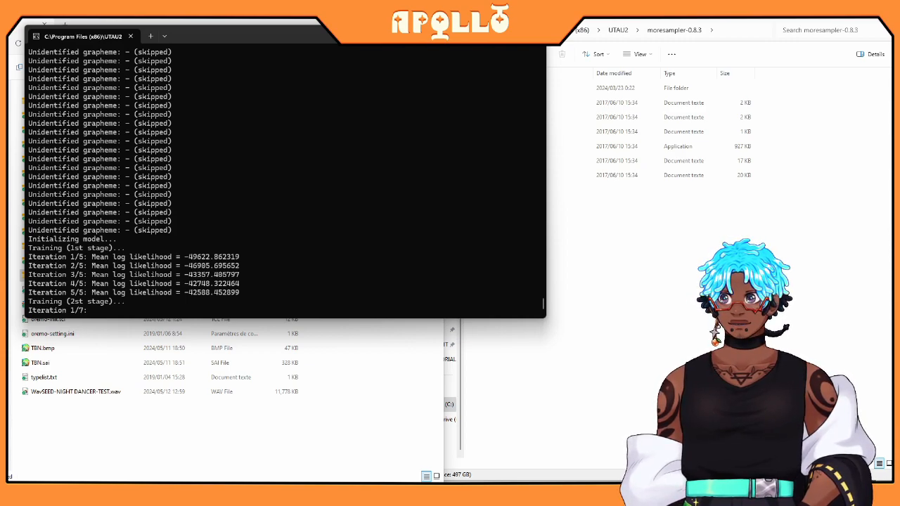
Move the Moresampler window off the orememo folder and close it, stopping the oto generation.
{"action": "left_click_drag", "start_coordinate": [191, 37], "coordinate": [575, 91]}
{"action": "left_click", "coordinate": [69, 275]}
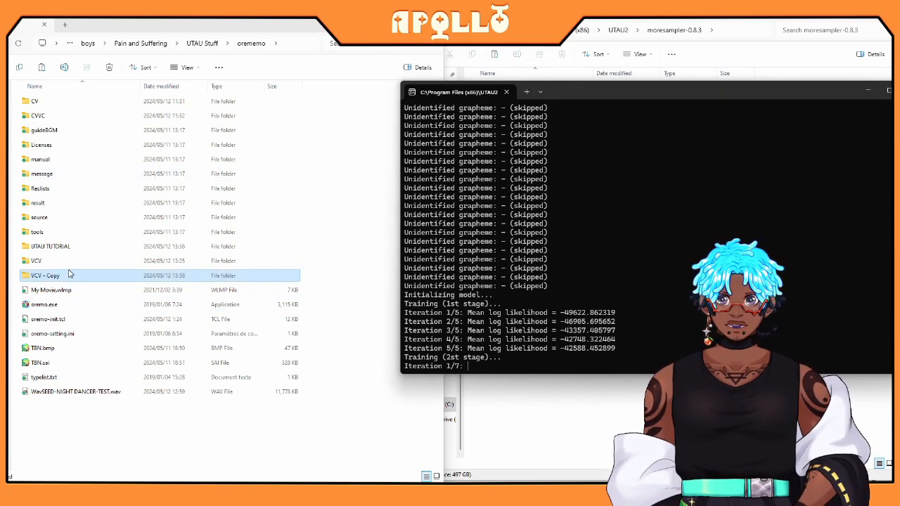
{"action": "left_click_drag", "start_coordinate": [68, 274], "coordinate": [43, 267]}
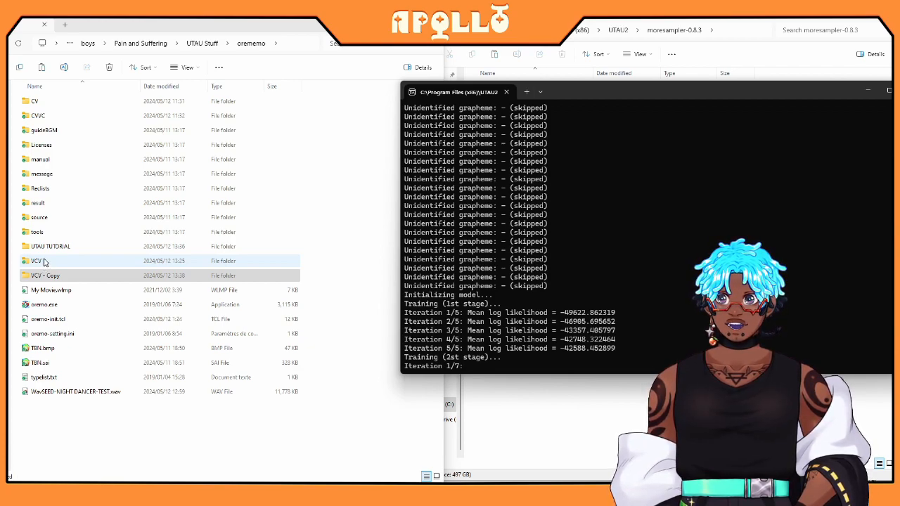
{"action": "left_click_drag", "start_coordinate": [43, 262], "coordinate": [40, 111]}
{"action": "key", "text": "alt+F4"}
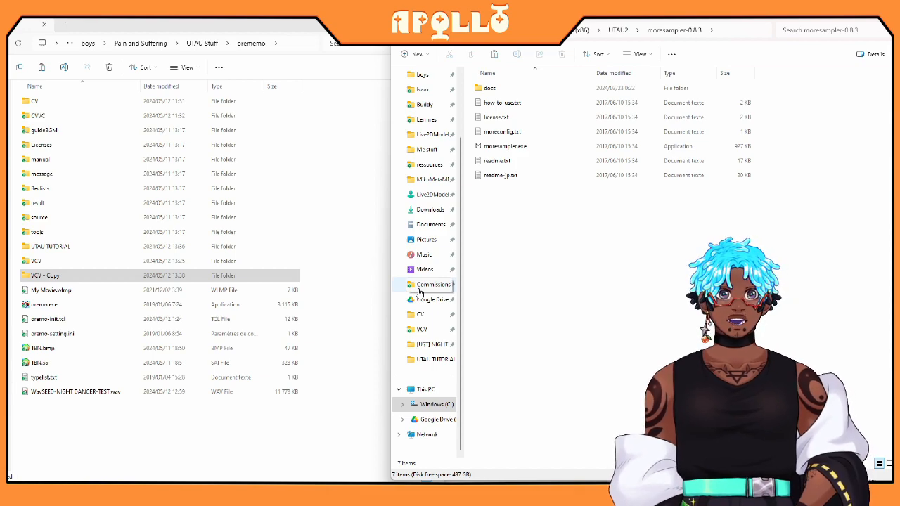
Try to generate an oto.ini for the UTAU TUTORIAL folder in Moresampler with Japanese (romaji) input, and close Moresampler.
{"action": "left_click", "coordinate": [59, 250]}
{"action": "left_click_drag", "start_coordinate": [59, 251], "coordinate": [534, 150]}
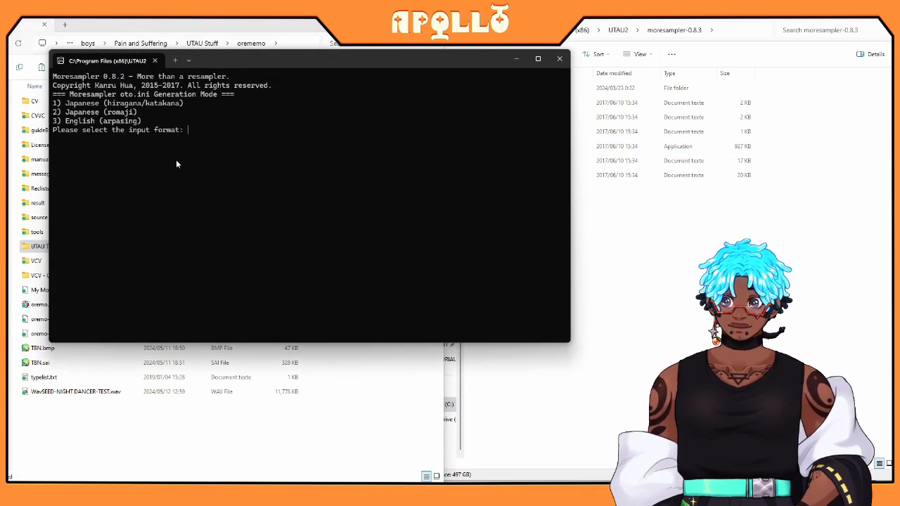
{"action": "type", "text": "2"}
{"action": "key", "text": "Return"}
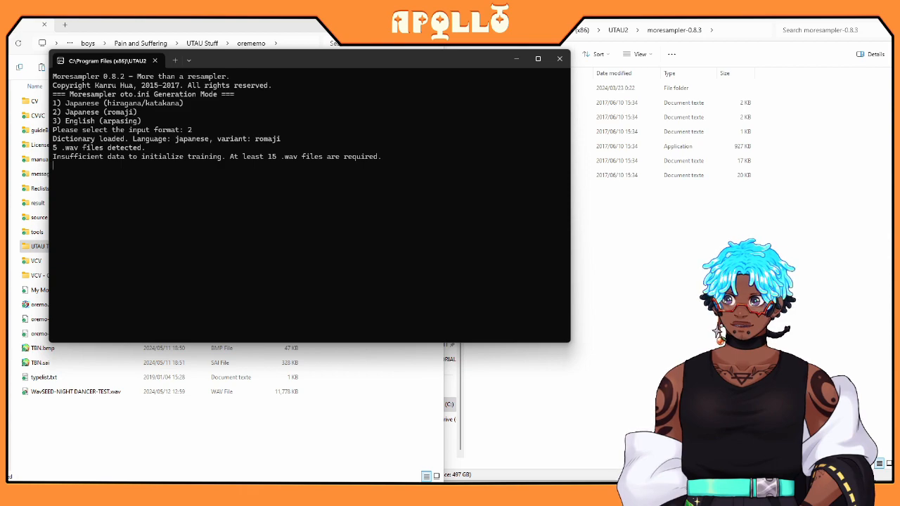
{"action": "left_click_drag", "start_coordinate": [213, 158], "coordinate": [293, 161]}
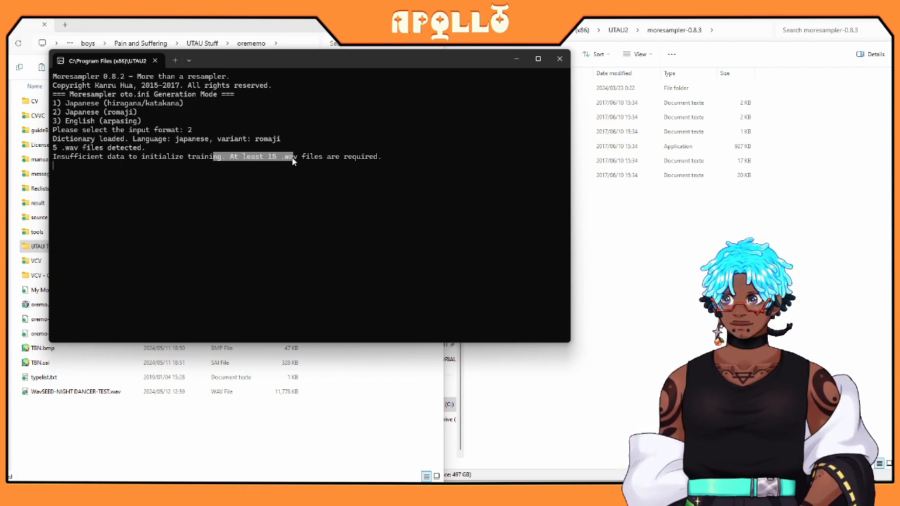
{"action": "left_click", "coordinate": [374, 159]}
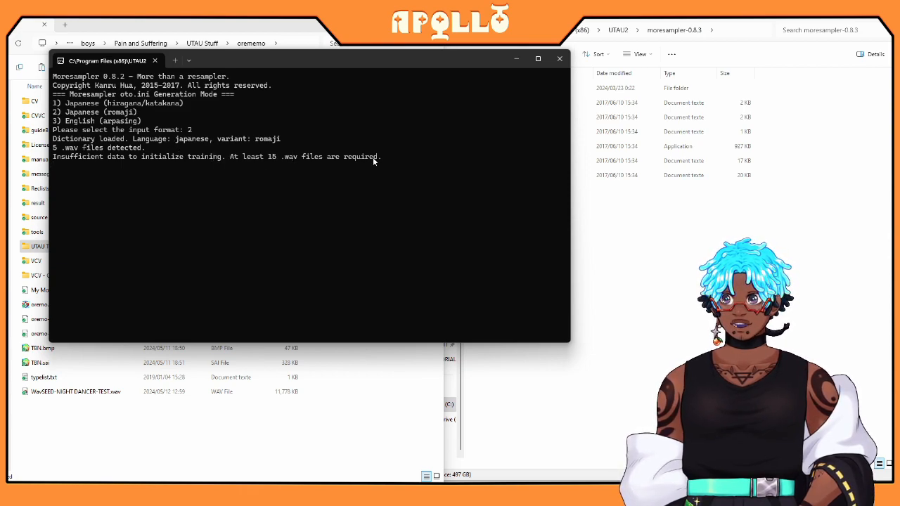
{"action": "left_click", "coordinate": [559, 59]}
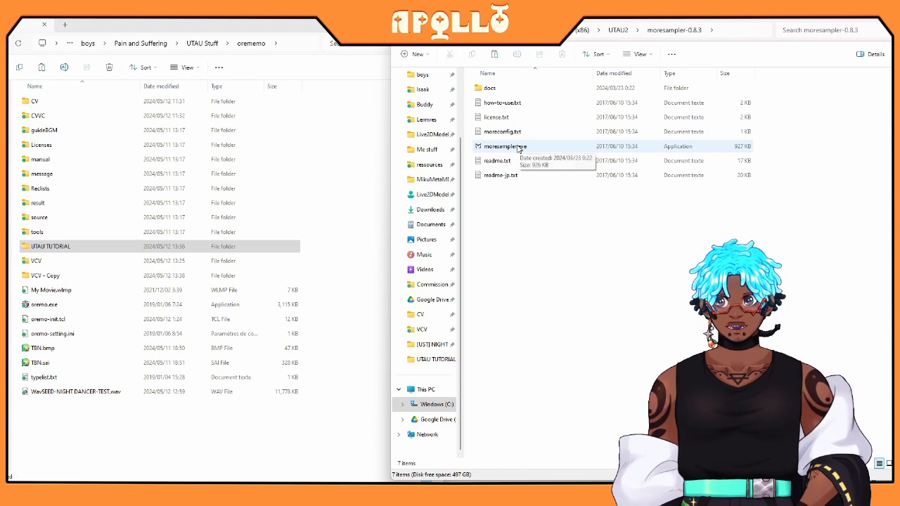
Switch to the nd (Main1.ust) project in UTAU and set its voice bank to the VCV folder.
{"action": "left_click", "coordinate": [42, 260]}
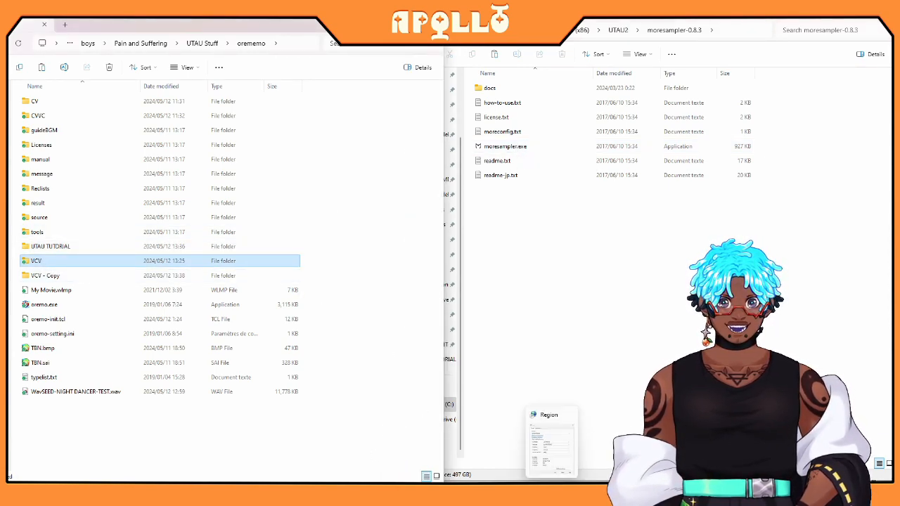
{"action": "left_click", "coordinate": [243, 493]}
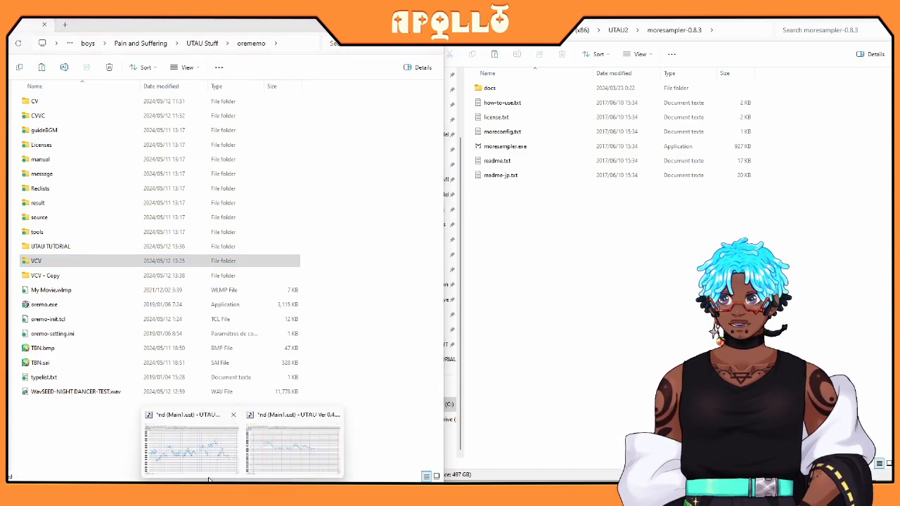
{"action": "mouse_move", "coordinate": [199, 467]}
{"action": "left_click", "coordinate": [291, 449]}
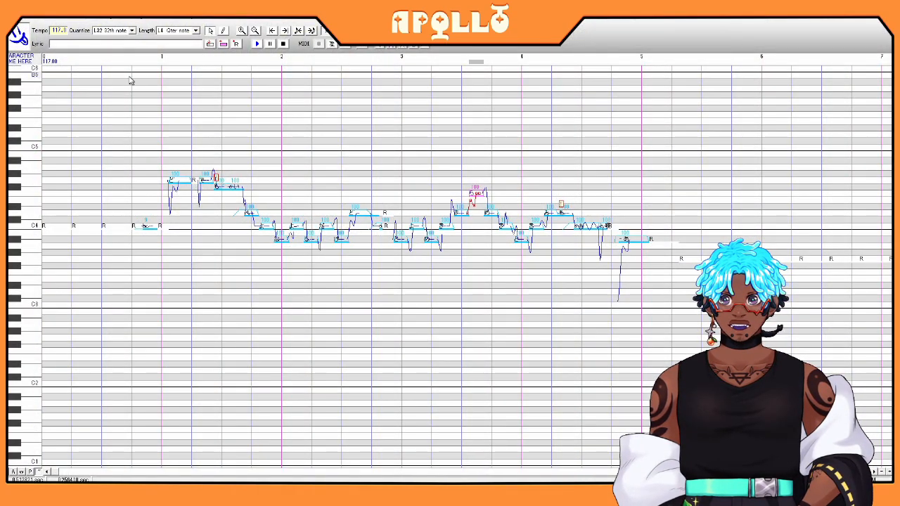
{"action": "left_click", "coordinate": [117, 20]}
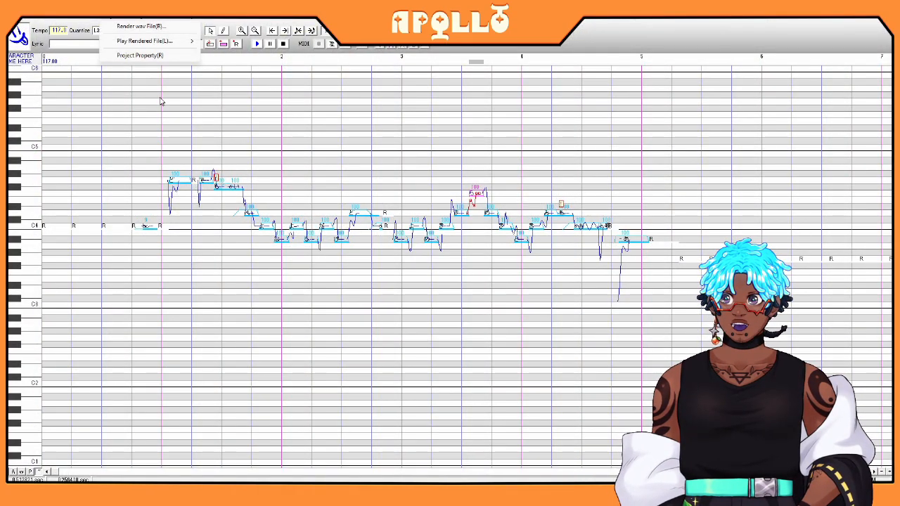
{"action": "left_click", "coordinate": [149, 56]}
{"action": "left_click", "coordinate": [553, 236]}
{"action": "scroll", "coordinate": [370, 299], "scroll_direction": "down", "scroll_amount": 5}
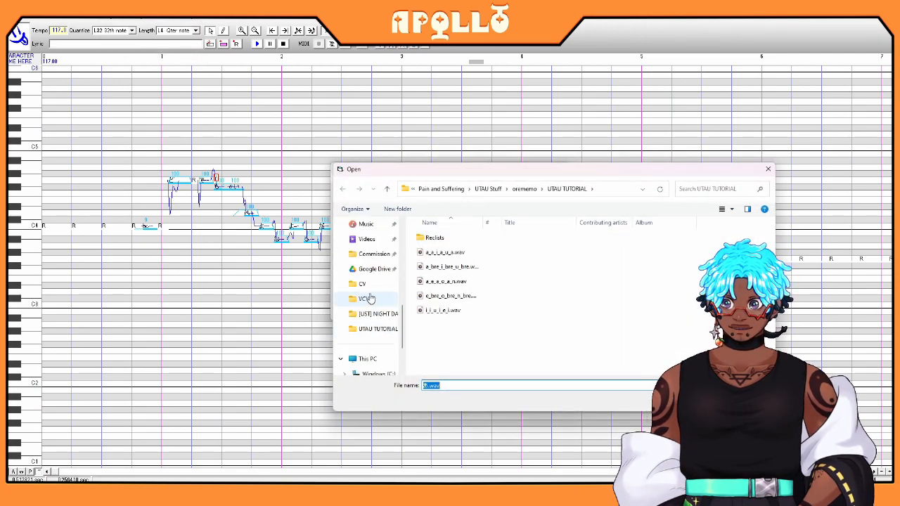
{"action": "left_click", "coordinate": [363, 299]}
{"action": "double_click", "coordinate": [574, 271]}
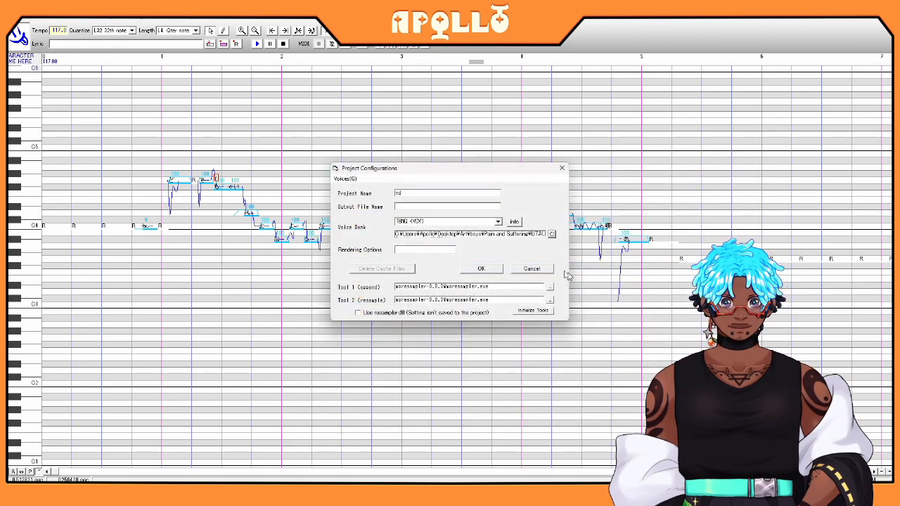
{"action": "left_click", "coordinate": [482, 269]}
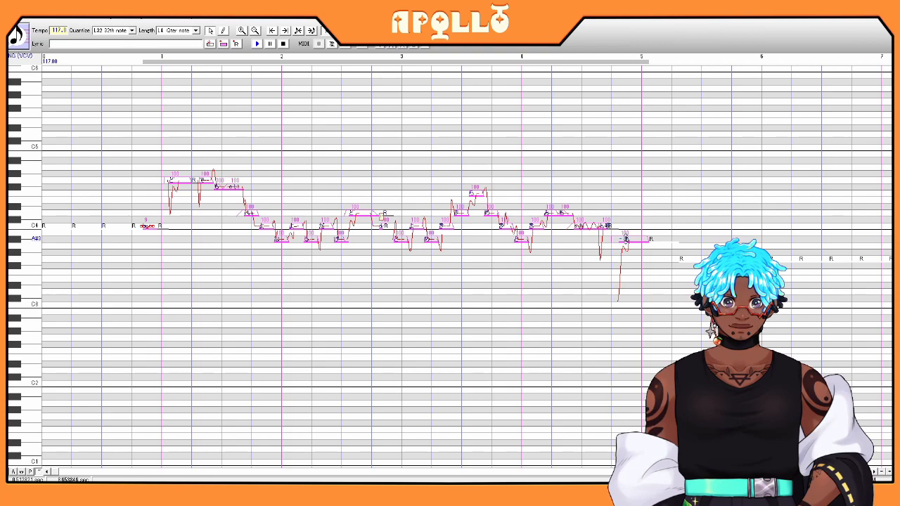
Open and confirm the note properties for the selected range, and play back the selected notes.
{"action": "right_click", "coordinate": [626, 241]}
{"action": "left_click", "coordinate": [659, 342]}
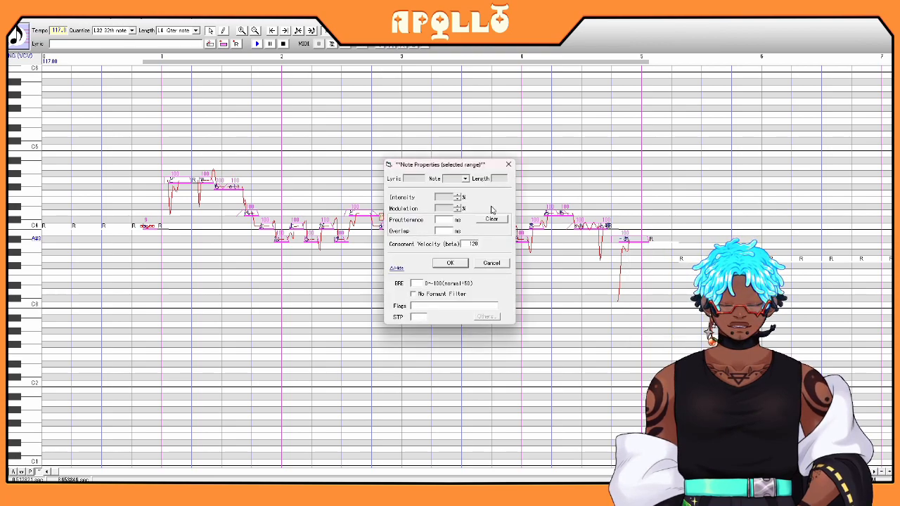
{"action": "left_click", "coordinate": [449, 263]}
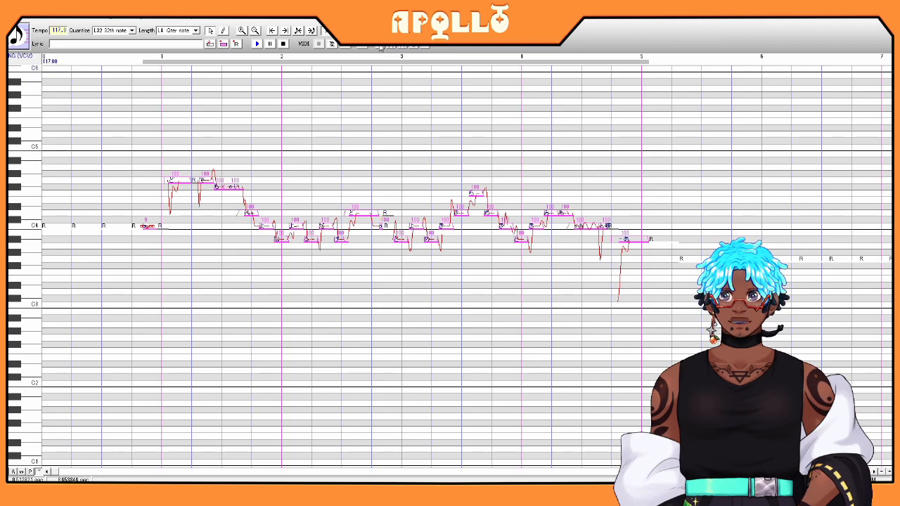
{"action": "left_click", "coordinate": [259, 43]}
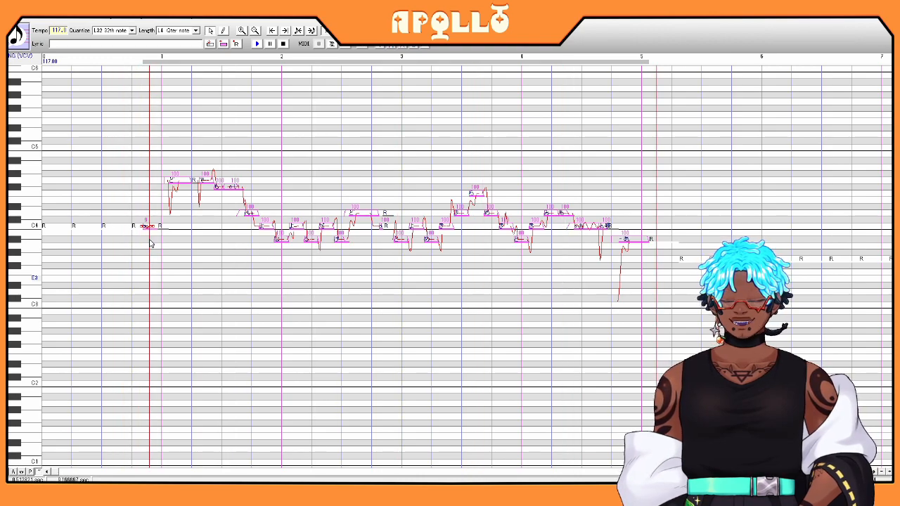
Convert the selected notes' lyrics to VCV with the 歌詞を連続音にする plug-in.
{"action": "left_click", "coordinate": [166, 20]}
{"action": "mouse_move", "coordinate": [229, 53]}
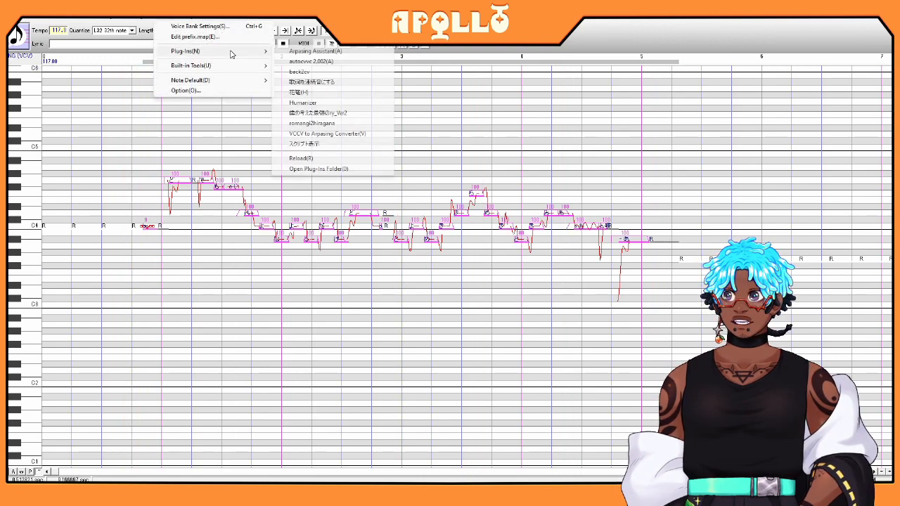
{"action": "left_click", "coordinate": [329, 82]}
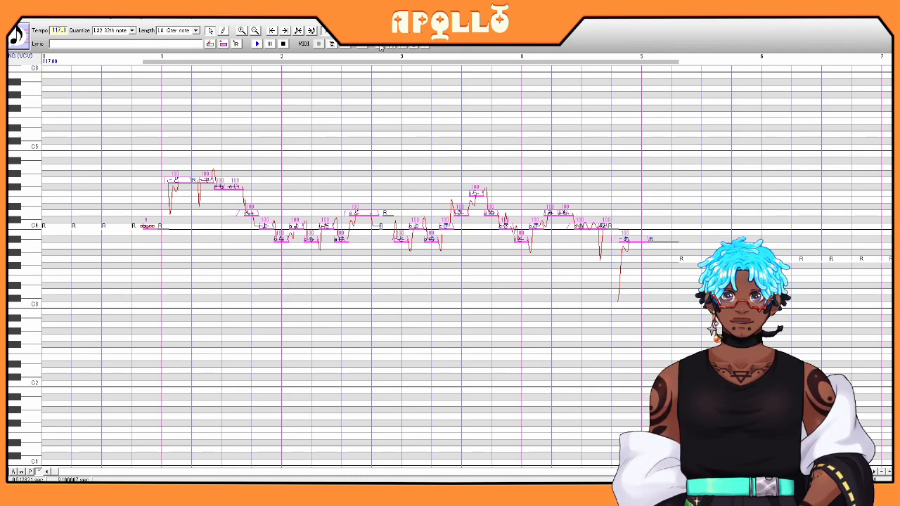
Confirm the note properties for the range of VCV-converted notes and play them back.
{"action": "right_click", "coordinate": [590, 227]}
{"action": "left_click", "coordinate": [632, 331]}
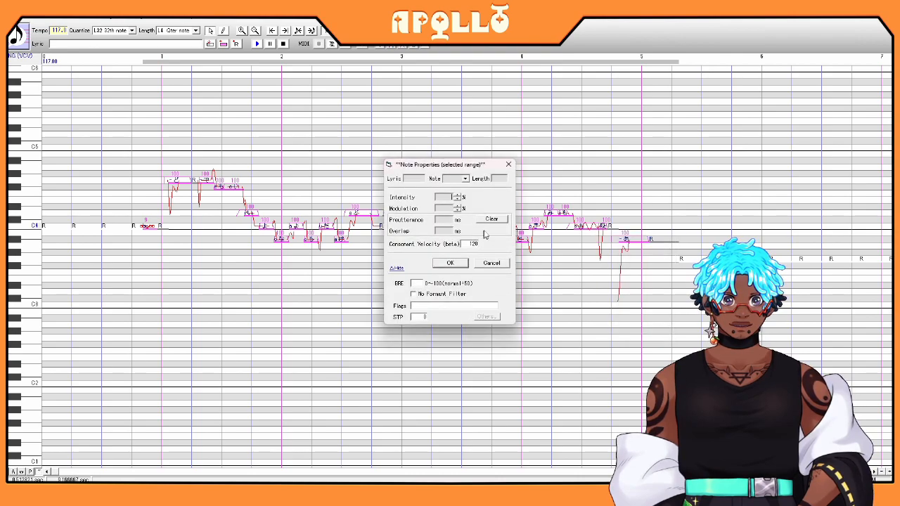
{"action": "left_click", "coordinate": [449, 263]}
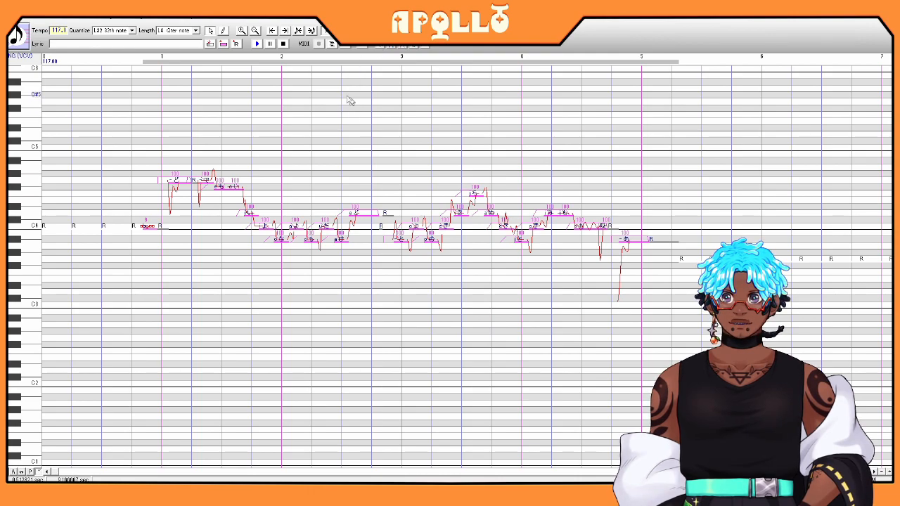
{"action": "left_click", "coordinate": [259, 45]}
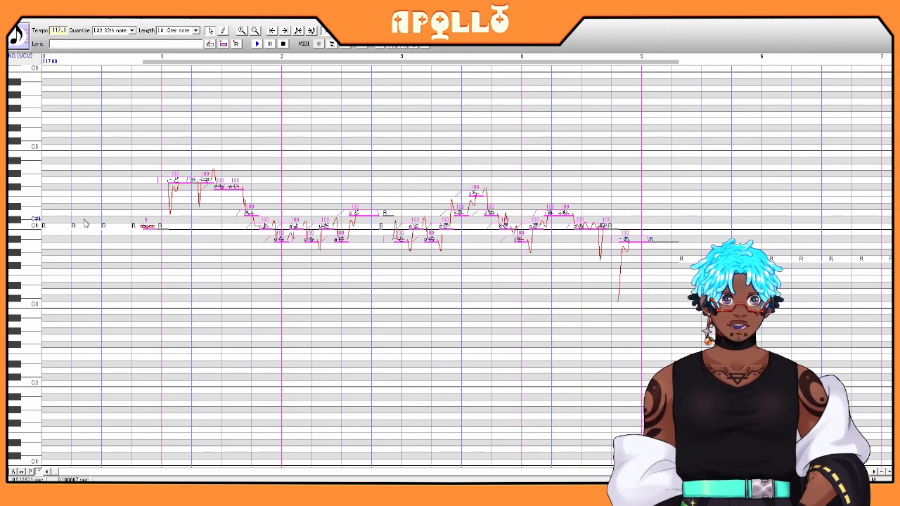
Check the OREMO window and, back in UTAU, lower all the selected notes by one octave.
{"action": "left_click", "coordinate": [449, 496]}
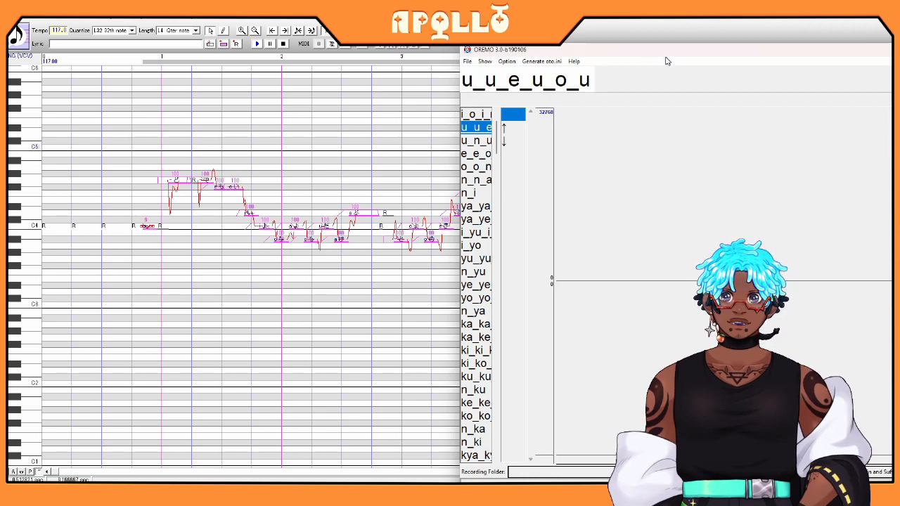
{"action": "left_click", "coordinate": [592, 19]}
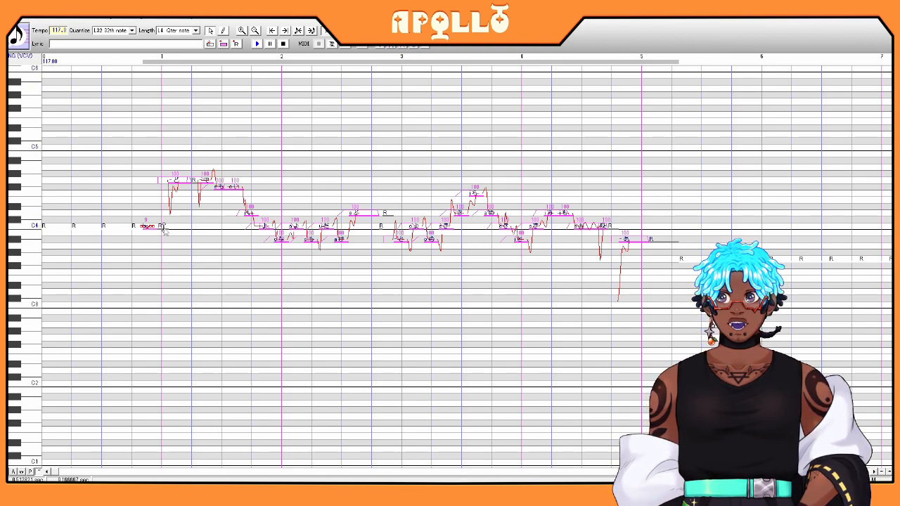
{"action": "left_click_drag", "start_coordinate": [165, 231], "coordinate": [162, 311]}
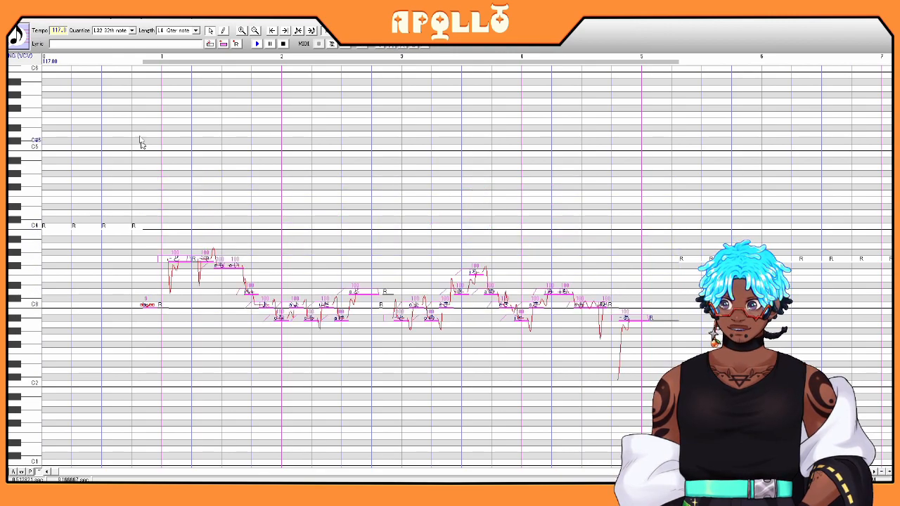
{"action": "left_click", "coordinate": [119, 21]}
{"action": "left_click", "coordinate": [157, 56]}
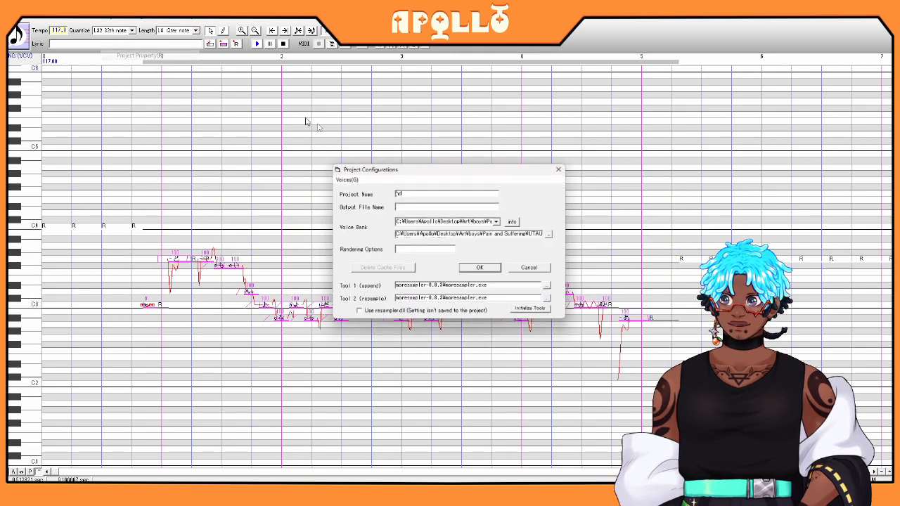
{"action": "left_click", "coordinate": [562, 167]}
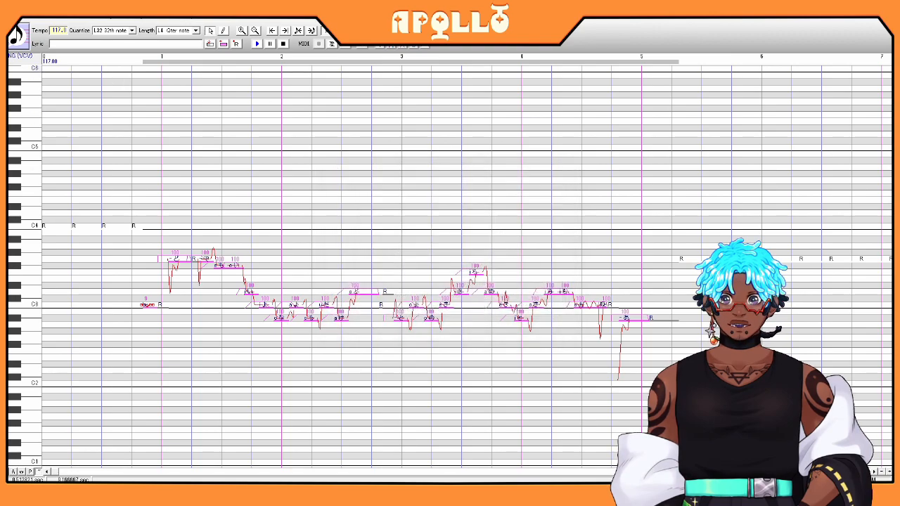
Copy the recommended flags from the TBNG (VCV) voice bank's description and close its properties.
{"action": "left_click", "coordinate": [17, 40]}
{"action": "left_click_drag", "start_coordinate": [446, 302], "coordinate": [392, 302]}
{"action": "right_click", "coordinate": [397, 301]}
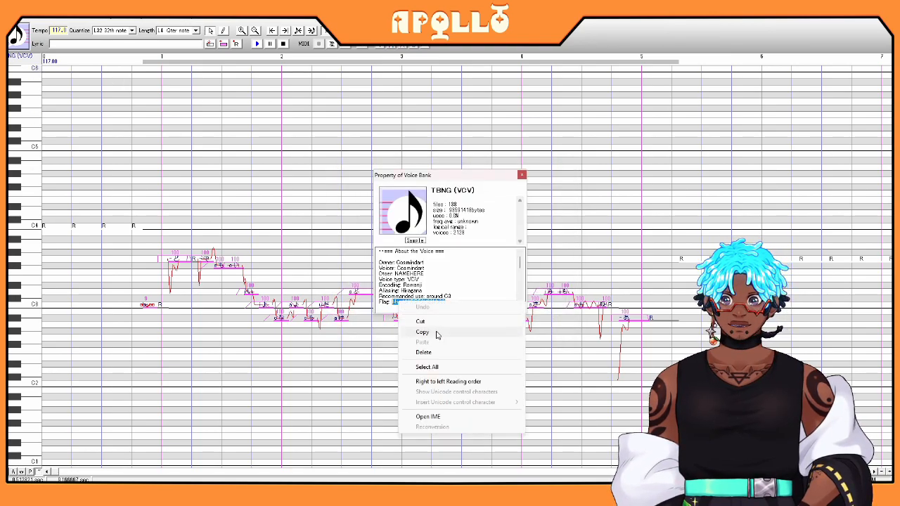
{"action": "left_click", "coordinate": [438, 335]}
{"action": "left_click", "coordinate": [520, 176]}
Open the project properties and put the copied flags, Ms-100BRE0Y90Mt30, in the rendering options.
{"action": "left_click", "coordinate": [131, 21]}
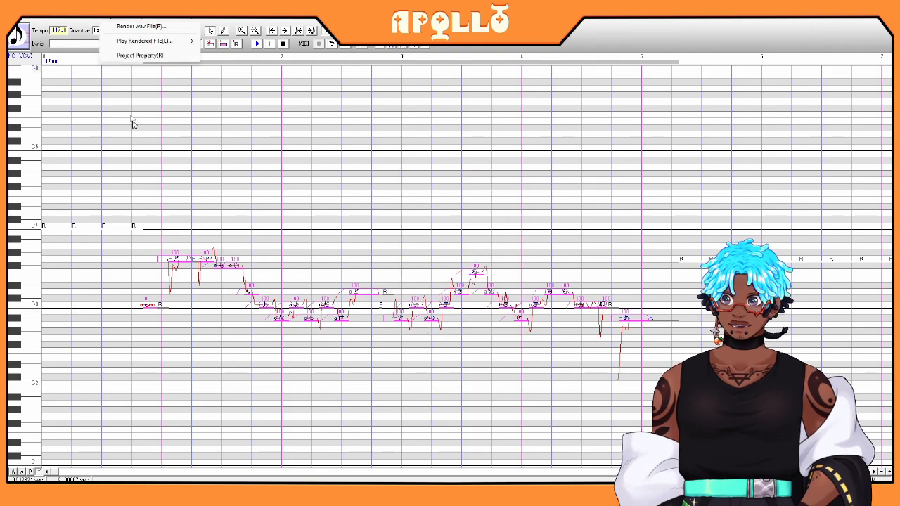
{"action": "left_click", "coordinate": [121, 56]}
{"action": "key", "text": "ctrl+v"}
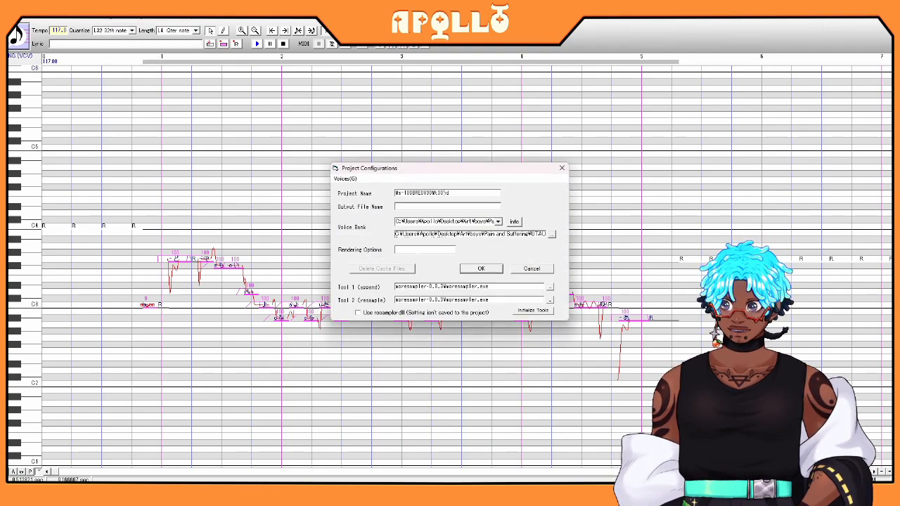
{"action": "left_click_drag", "start_coordinate": [443, 193], "coordinate": [155, 186]}
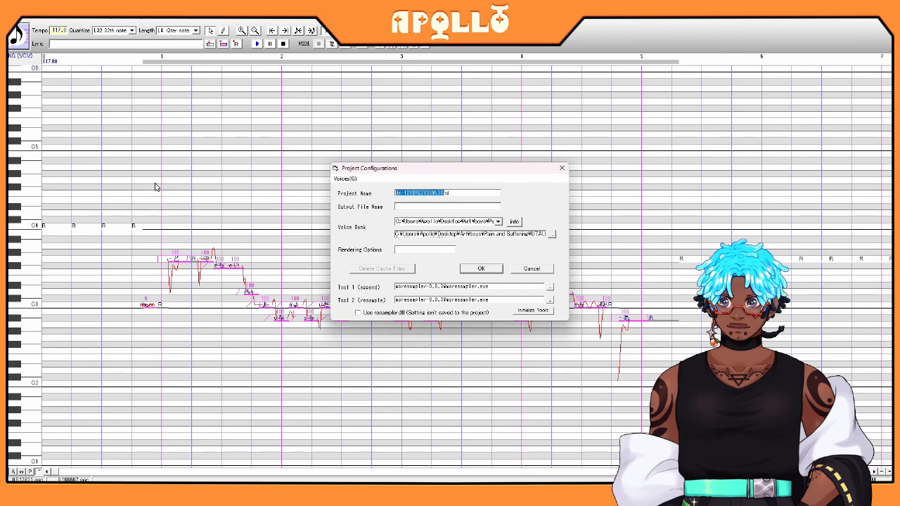
{"action": "key", "text": "ctrl+x"}
{"action": "left_click", "coordinate": [399, 249]}
{"action": "key", "text": "ctrl+v"}
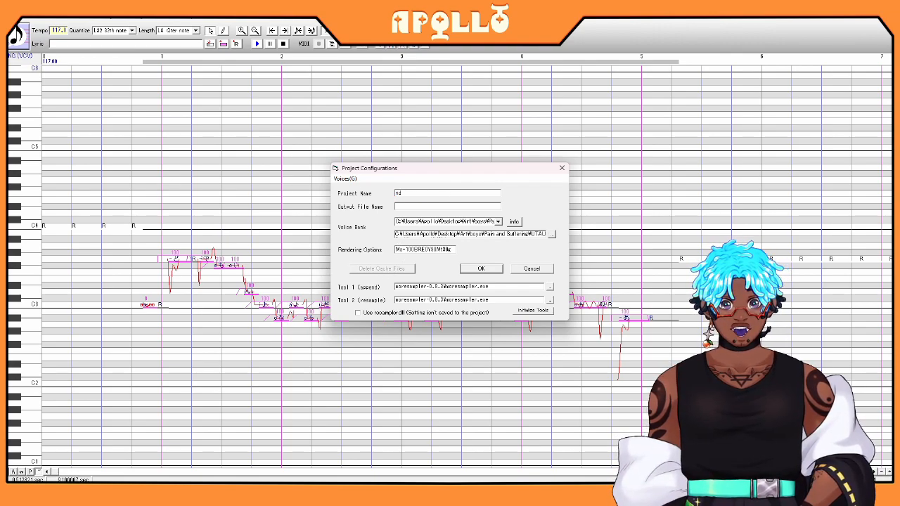
Append the flag g-15 to the project's rendering options and play back the selected notes.
{"action": "type", "text": "g-5"}
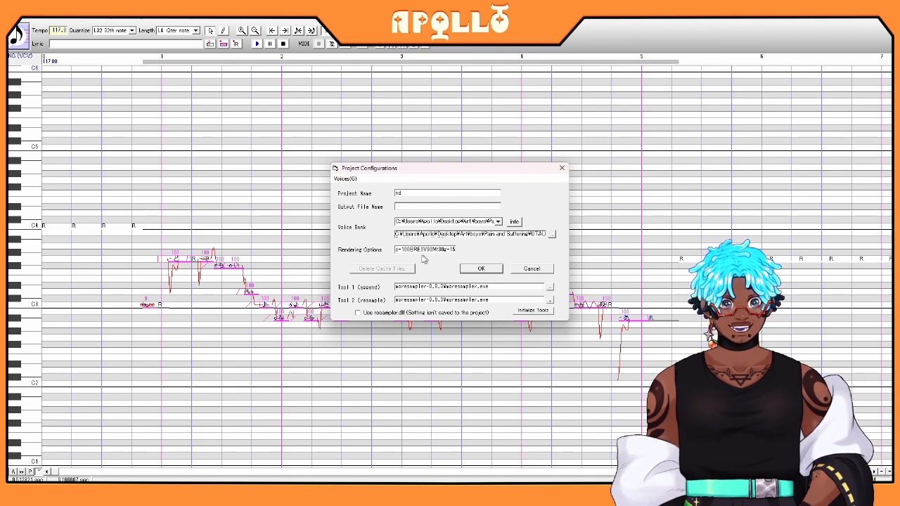
{"action": "left_click_drag", "start_coordinate": [450, 250], "coordinate": [446, 249]}
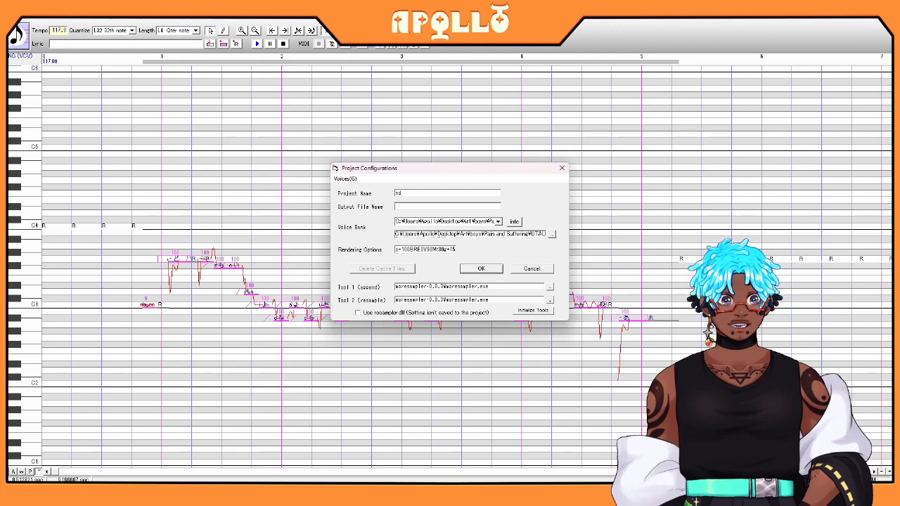
{"action": "left_click", "coordinate": [481, 269]}
{"action": "left_click", "coordinate": [256, 43]}
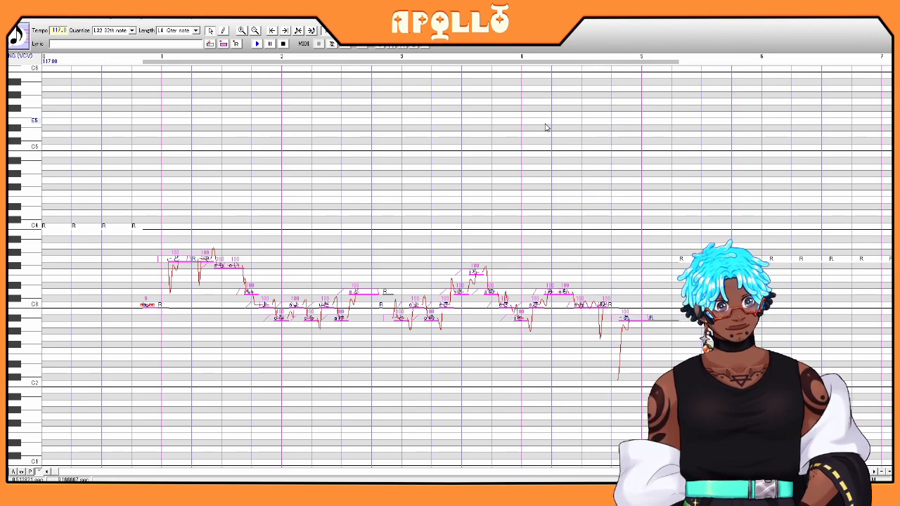
Raise the selected notes by two octaves and play them back with the rendering options' g flag set to -5.
{"action": "left_click_drag", "start_coordinate": [162, 308], "coordinate": [167, 148]}
{"action": "left_click", "coordinate": [114, 14]}
{"action": "left_click", "coordinate": [137, 56]}
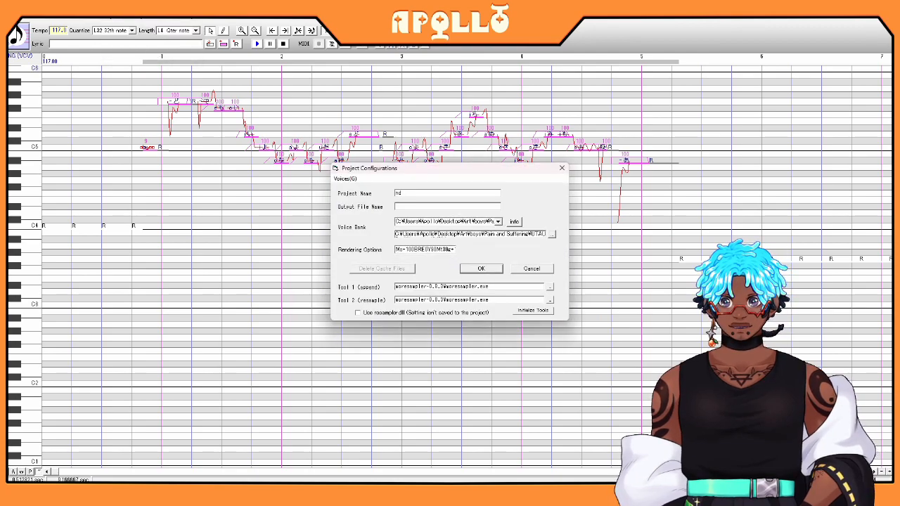
{"action": "left_click_drag", "start_coordinate": [454, 249], "coordinate": [458, 249]}
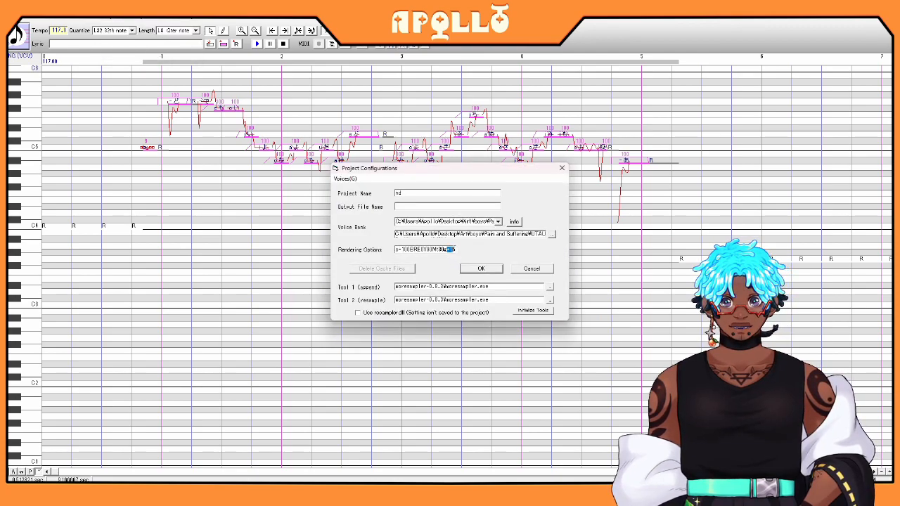
{"action": "type", "text": "-"}
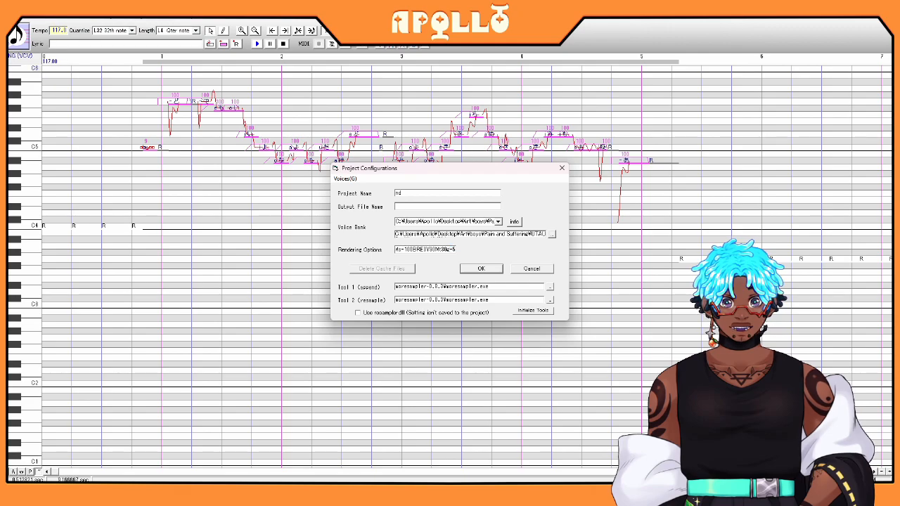
{"action": "left_click", "coordinate": [481, 269]}
{"action": "left_click", "coordinate": [259, 44]}
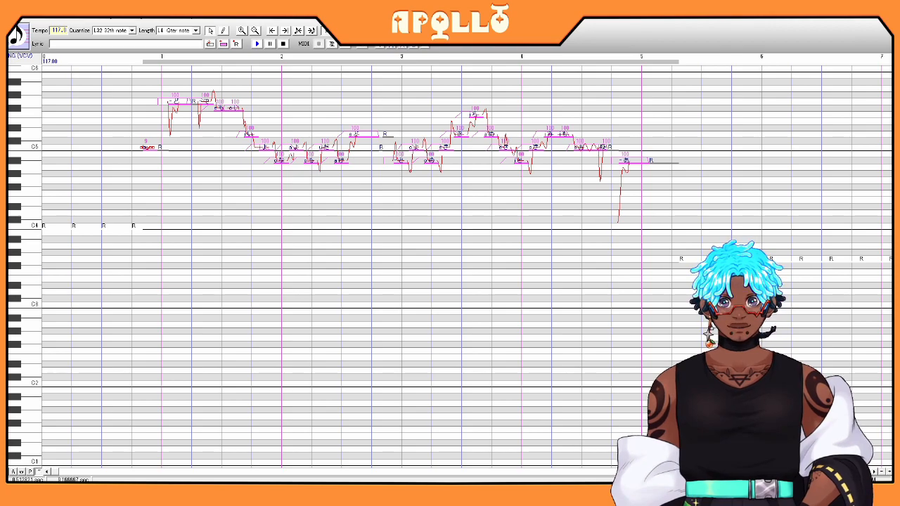
Switch to OREMO and open orememo's Reclists folder for loading a voice list.
{"action": "mouse_move", "coordinate": [242, 493]}
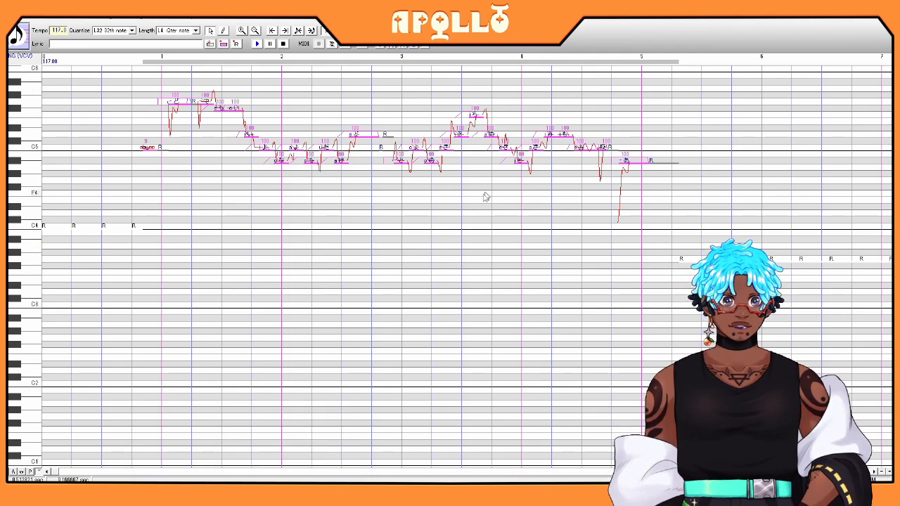
{"action": "left_click", "coordinate": [472, 239]}
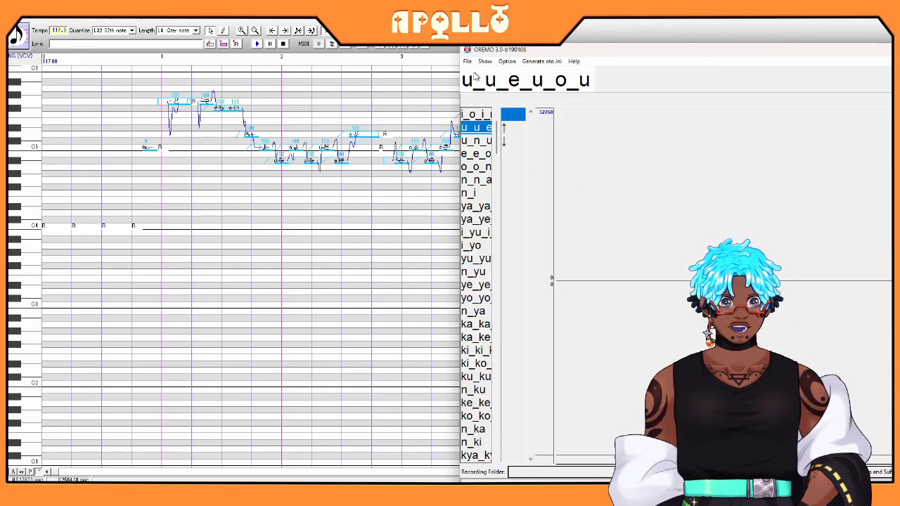
{"action": "left_click", "coordinate": [466, 62]}
{"action": "left_click", "coordinate": [489, 87]}
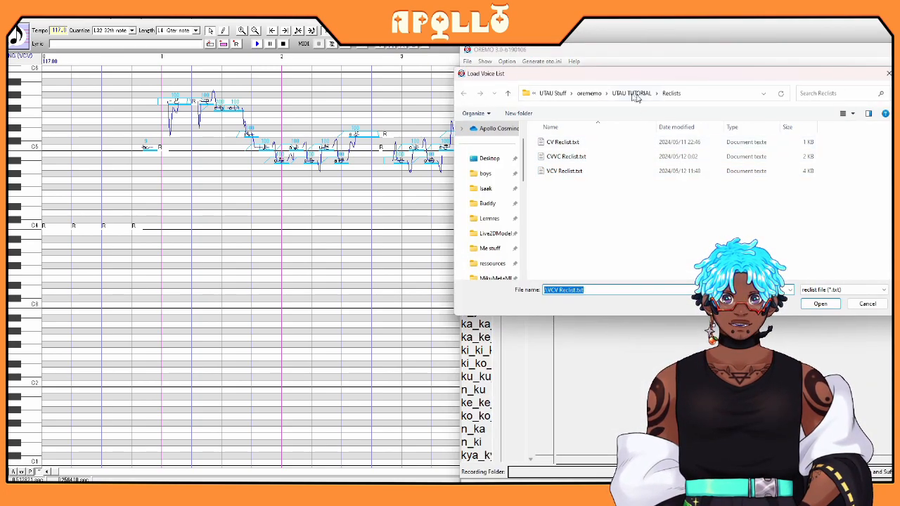
{"action": "left_click", "coordinate": [588, 93]}
{"action": "scroll", "coordinate": [566, 250], "scroll_direction": "down", "scroll_amount": 1}
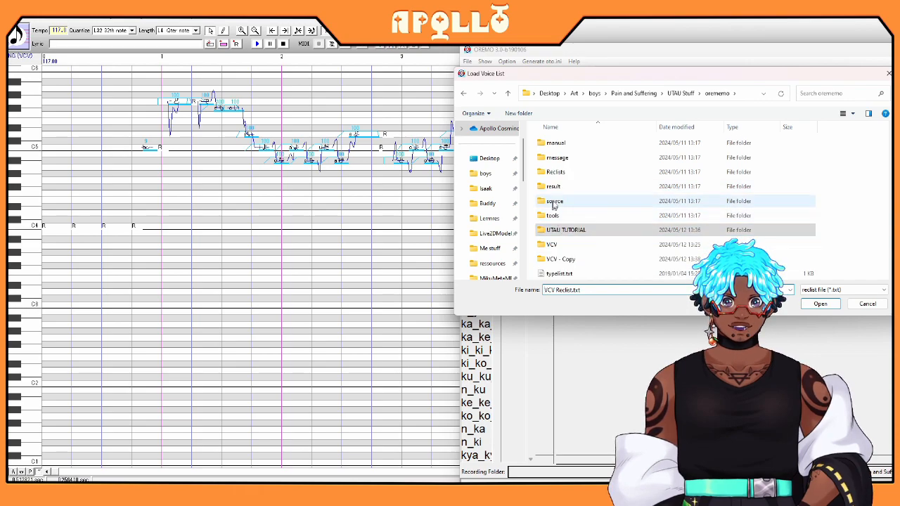
{"action": "double_click", "coordinate": [548, 172]}
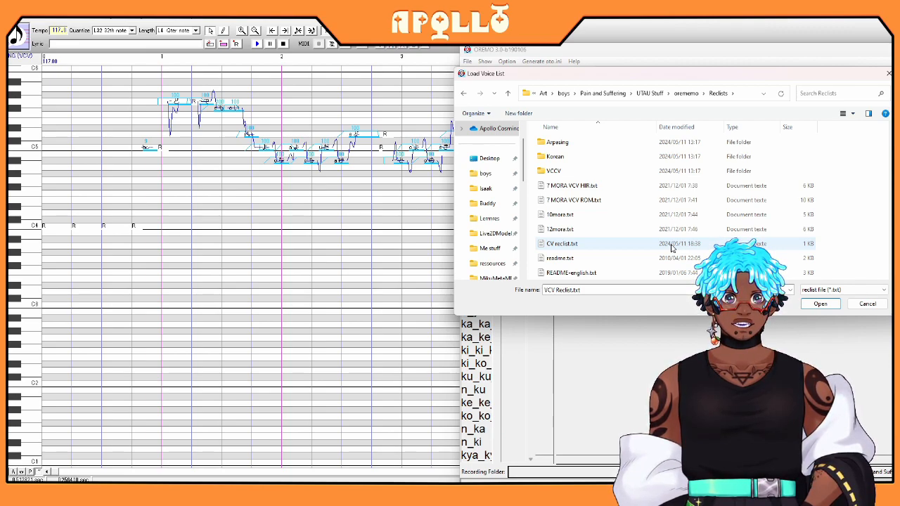
Look through the available reclists and load reclist.txt from the Arpasing folder as the voice list.
{"action": "scroll", "coordinate": [671, 247], "scroll_direction": "down", "scroll_amount": 2}
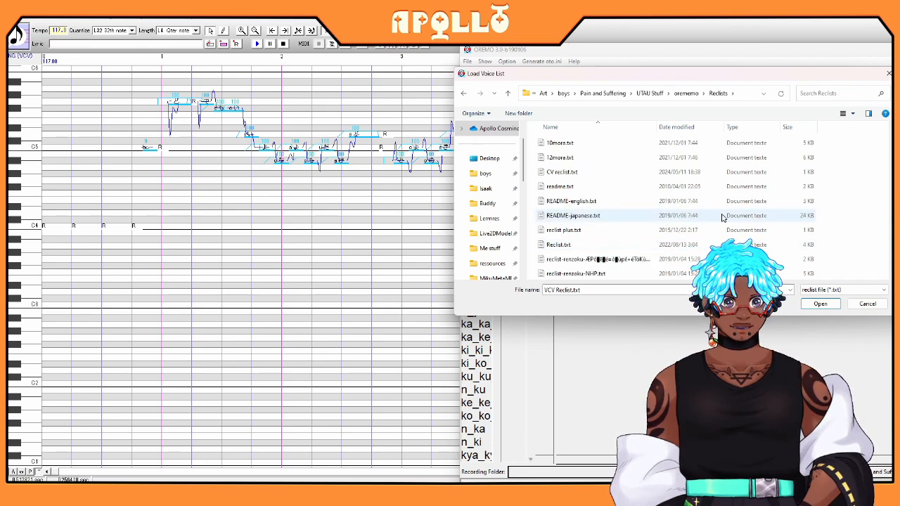
{"action": "scroll", "coordinate": [597, 257], "scroll_direction": "up", "scroll_amount": 1}
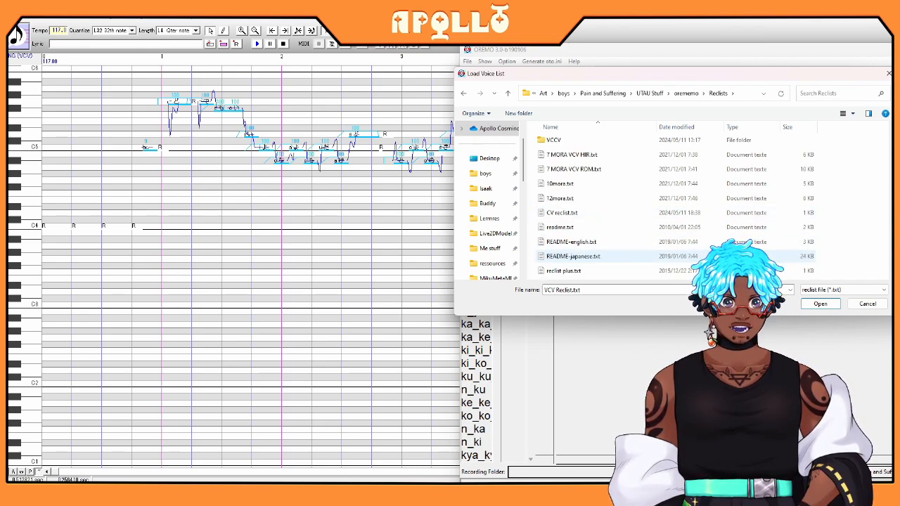
{"action": "scroll", "coordinate": [560, 253], "scroll_direction": "up", "scroll_amount": 1}
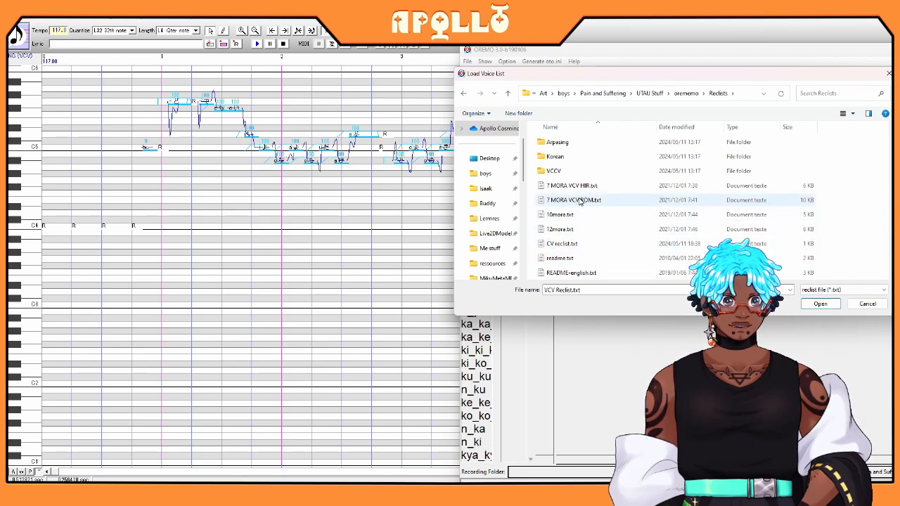
{"action": "double_click", "coordinate": [559, 143]}
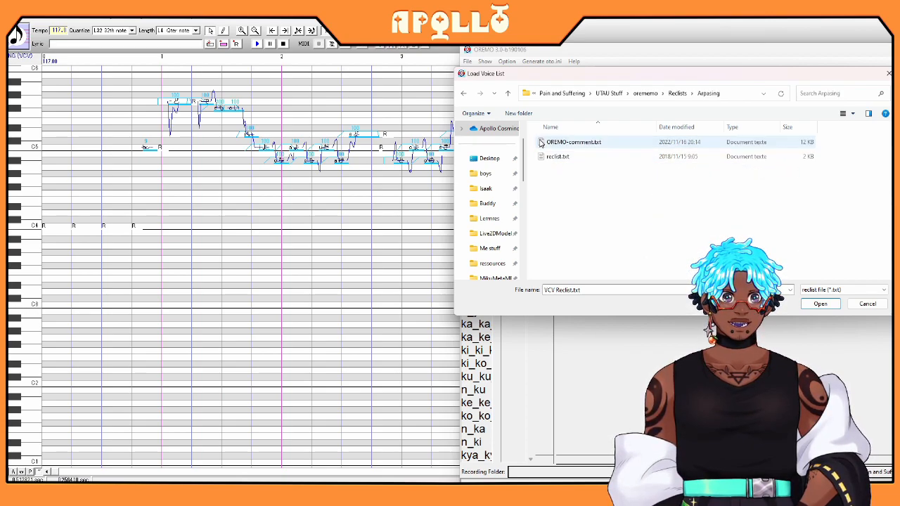
{"action": "double_click", "coordinate": [554, 160]}
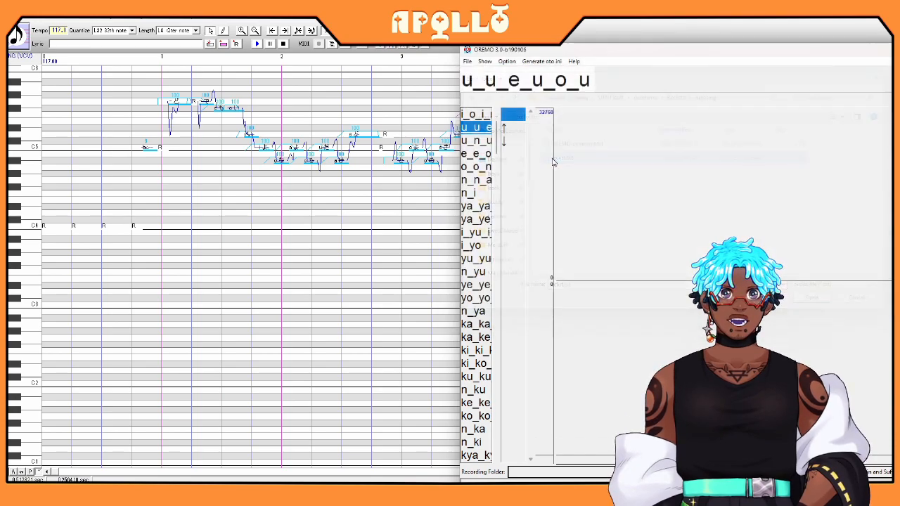
Check several numbered entries of the loaded Arpasing voice list, ending on entry 00000.
{"action": "left_click", "coordinate": [481, 128]}
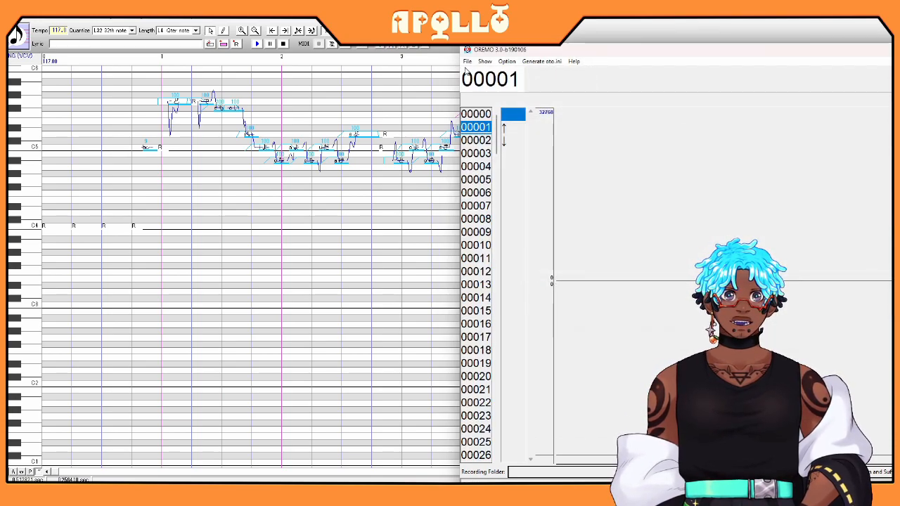
{"action": "left_click", "coordinate": [472, 115]}
{"action": "left_click", "coordinate": [474, 189]}
{"action": "left_click", "coordinate": [487, 259]}
{"action": "left_click", "coordinate": [479, 191]}
{"action": "left_click", "coordinate": [475, 141]}
{"action": "left_click", "coordinate": [472, 114]}
Load OREMO-comment.txt from the Arpasing folder as the comment file for the voice list.
{"action": "left_click", "coordinate": [467, 61]}
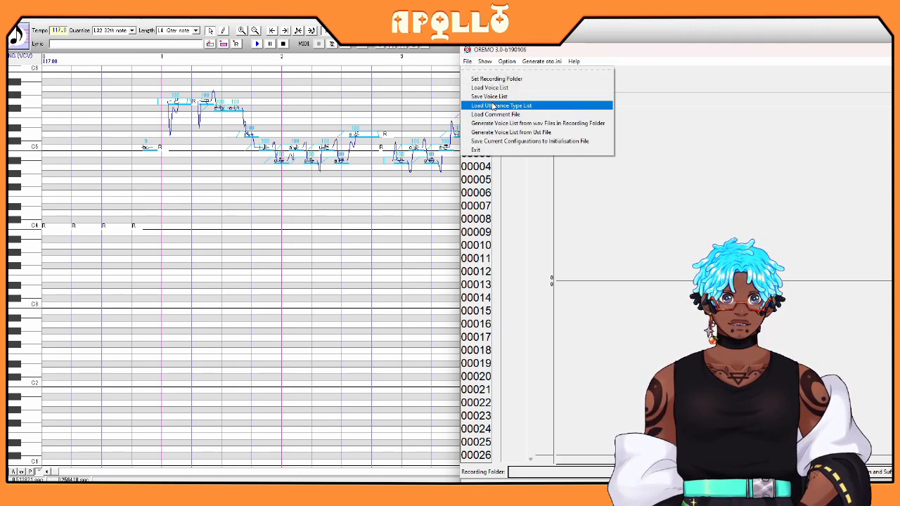
{"action": "left_click", "coordinate": [496, 114]}
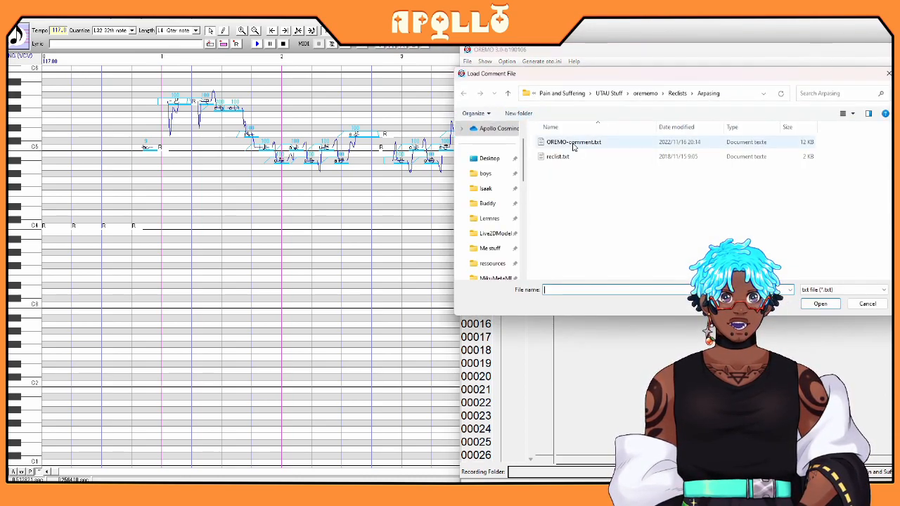
{"action": "double_click", "coordinate": [570, 143]}
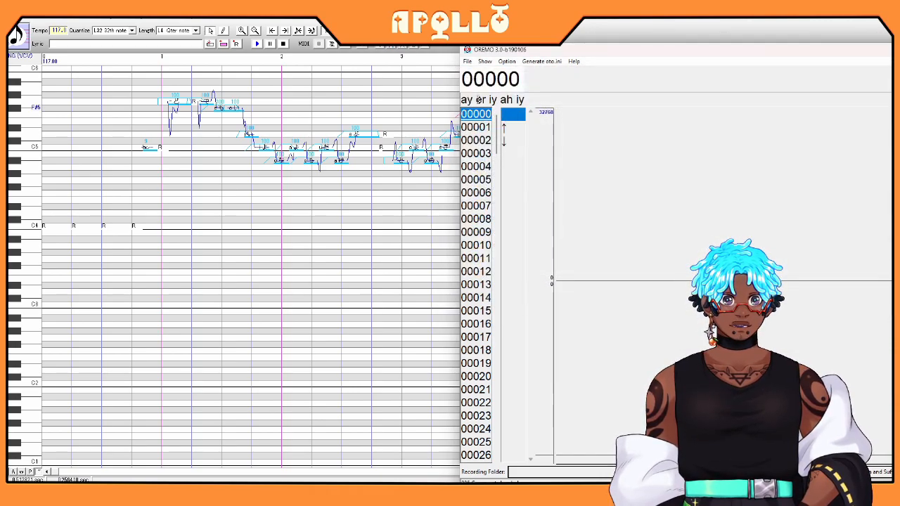
Examine the pronunciation comments of entries 00001 to 00009, highlighting the sounds of entry 00009.
{"action": "left_click", "coordinate": [483, 126]}
{"action": "left_click", "coordinate": [483, 154]}
{"action": "left_click", "coordinate": [481, 169]}
{"action": "left_click", "coordinate": [479, 180]}
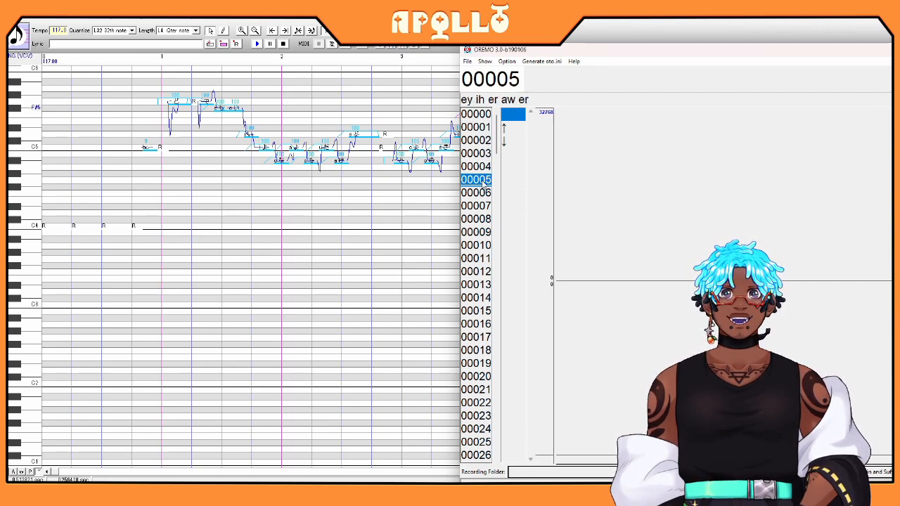
{"action": "left_click", "coordinate": [485, 194]}
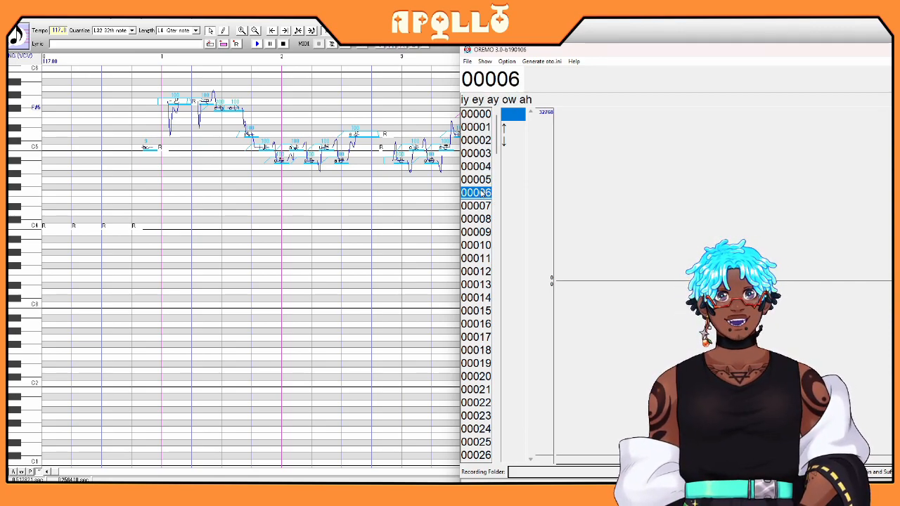
{"action": "left_click", "coordinate": [480, 218]}
{"action": "left_click", "coordinate": [482, 232]}
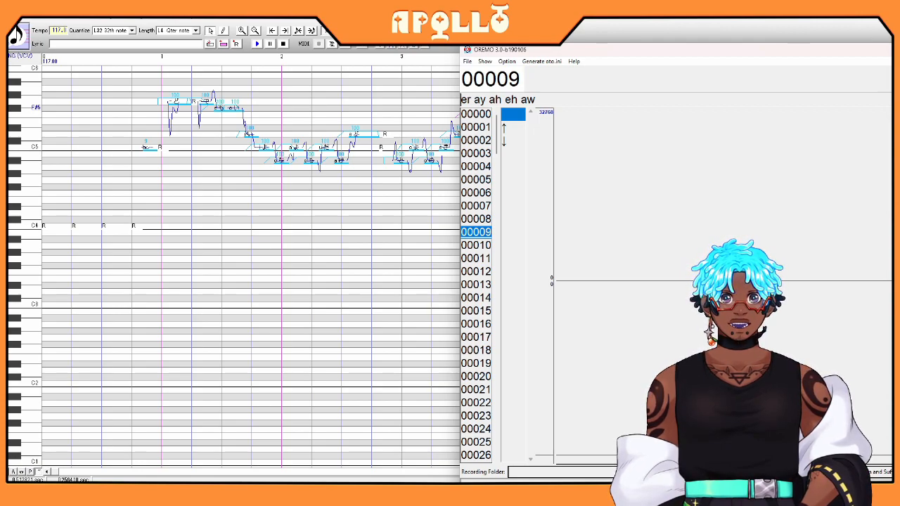
{"action": "left_click_drag", "start_coordinate": [462, 99], "coordinate": [536, 99]}
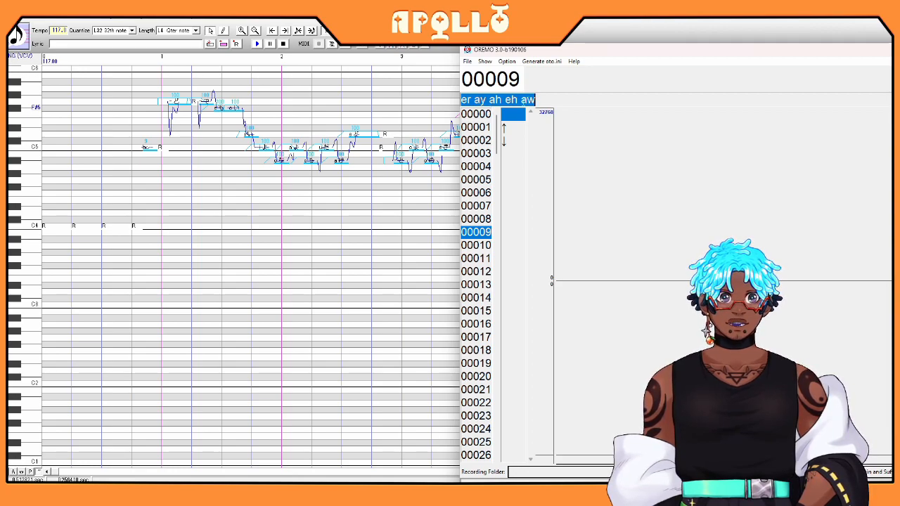
{"action": "left_click_drag", "start_coordinate": [521, 99], "coordinate": [536, 99]}
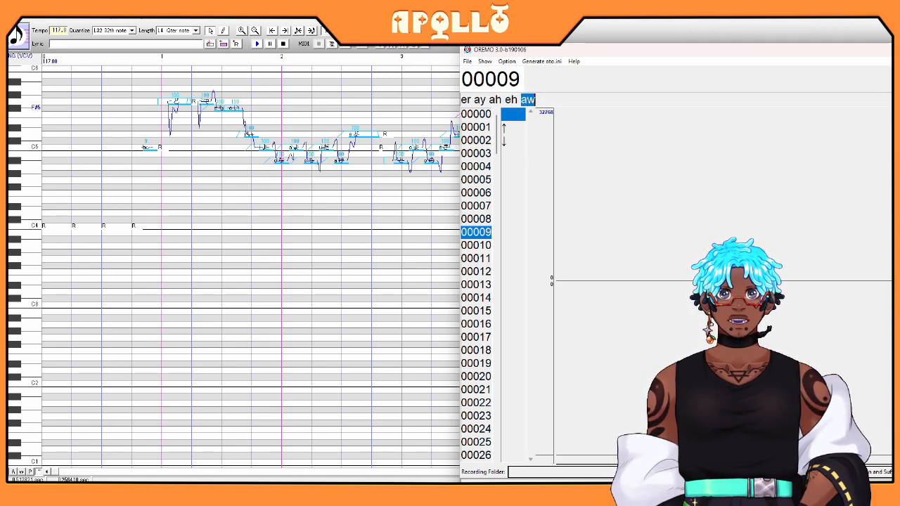
Examine the word-based comments from entry 00010 onward and the comment of the last entry, 00334.
{"action": "left_click", "coordinate": [472, 247]}
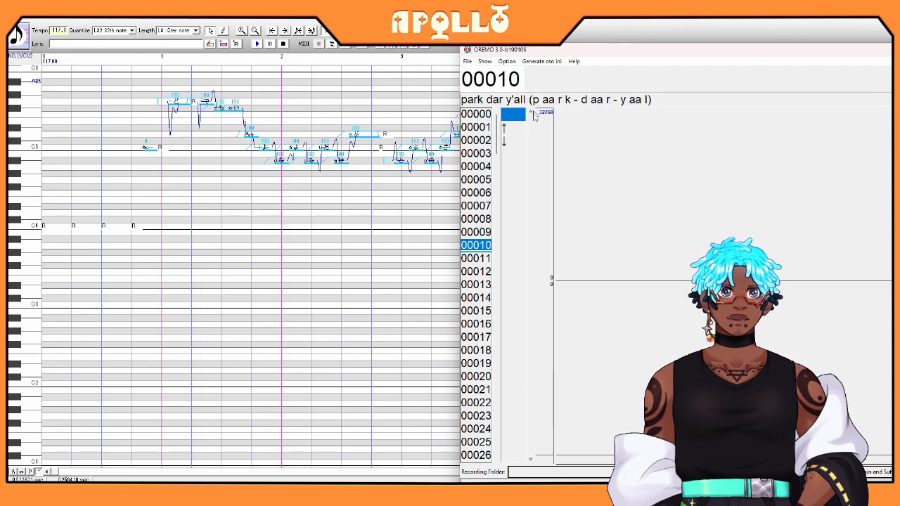
{"action": "left_click", "coordinate": [480, 262]}
{"action": "left_click", "coordinate": [484, 273]}
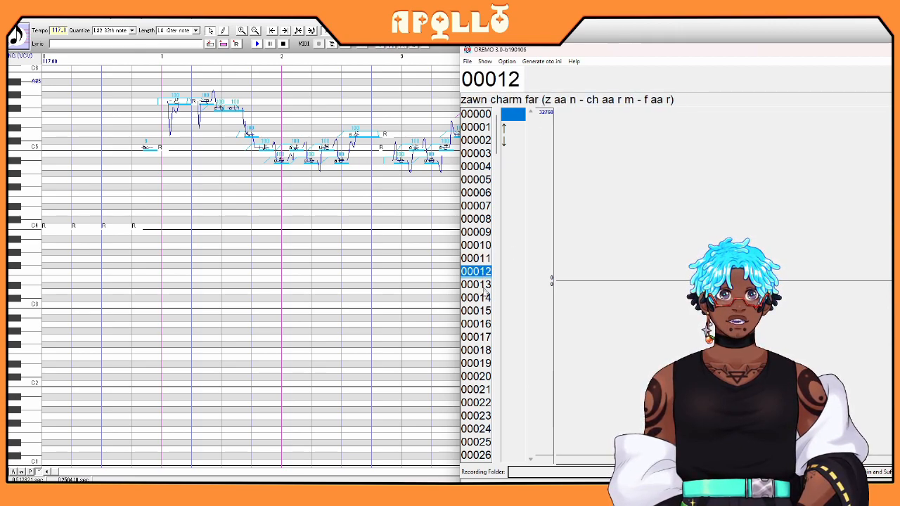
{"action": "left_click", "coordinate": [477, 311]}
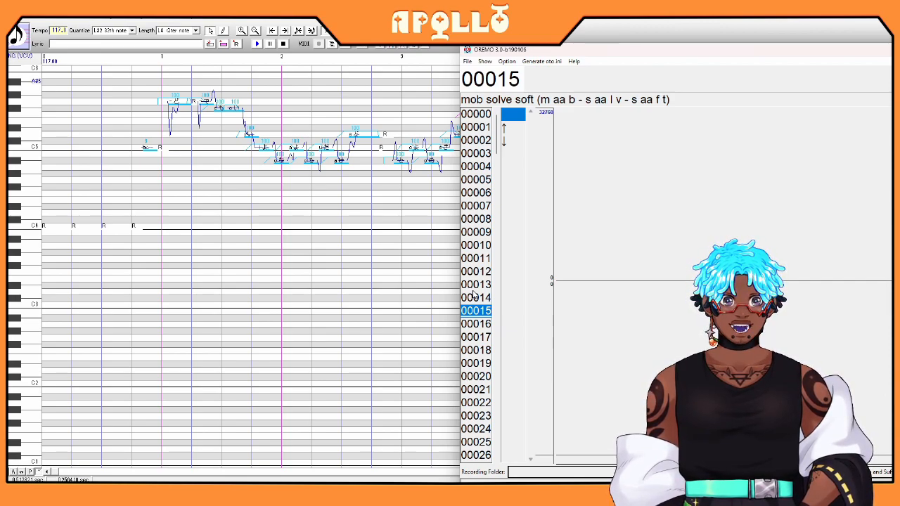
{"action": "scroll", "coordinate": [474, 295], "scroll_direction": "down", "scroll_amount": 20}
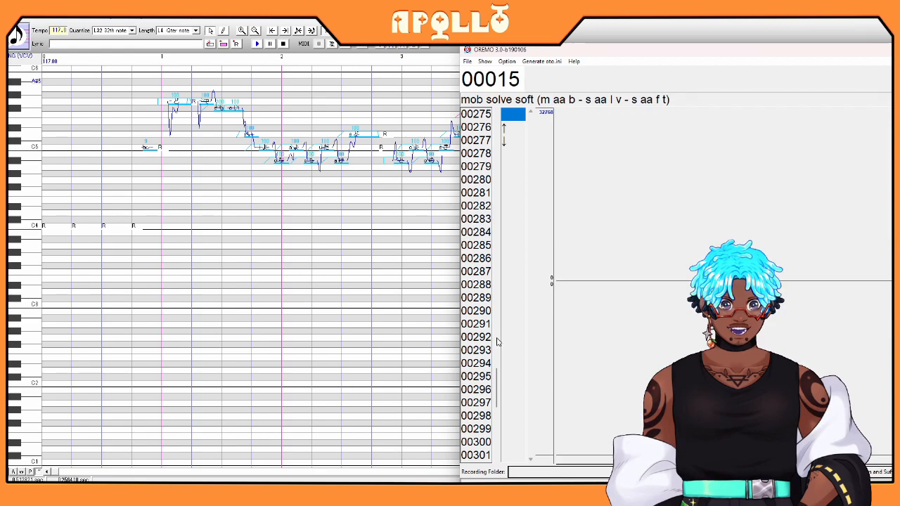
{"action": "left_click", "coordinate": [484, 455]}
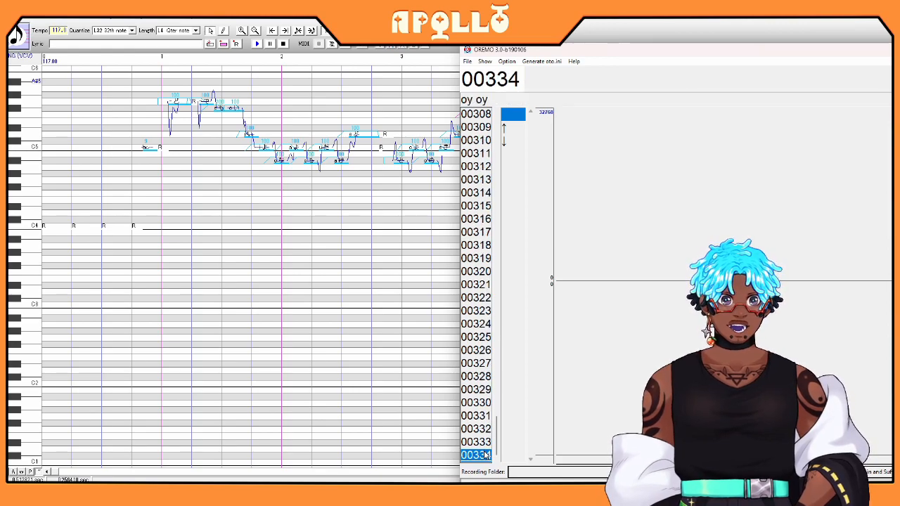
Check the comments of a few late entries in the Arpasing voice list, including 00313, and of entries 00001 and 00000.
{"action": "left_click", "coordinate": [479, 404]}
{"action": "left_click", "coordinate": [478, 313]}
{"action": "left_click", "coordinate": [478, 182]}
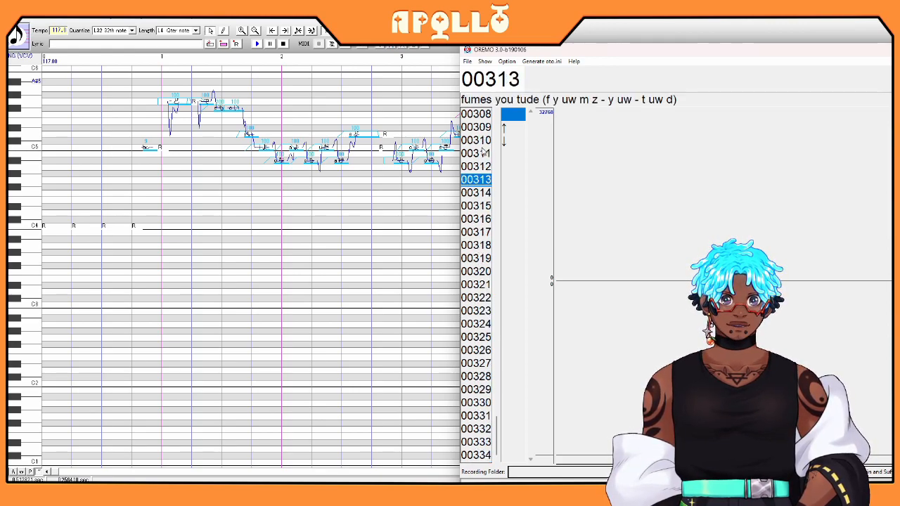
{"action": "scroll", "coordinate": [492, 168], "scroll_direction": "up", "scroll_amount": 7}
{"action": "left_click_drag", "start_coordinate": [497, 417], "coordinate": [498, 119]}
{"action": "left_click", "coordinate": [478, 126]}
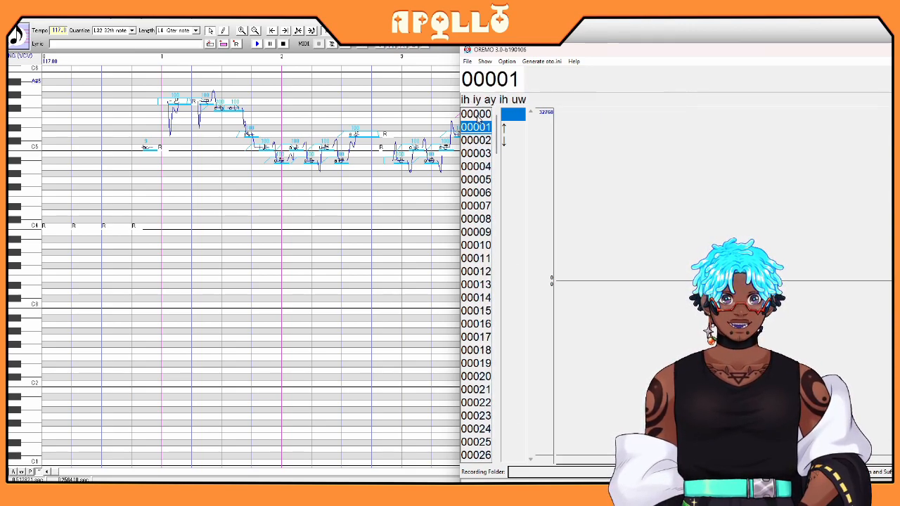
{"action": "left_click", "coordinate": [478, 117]}
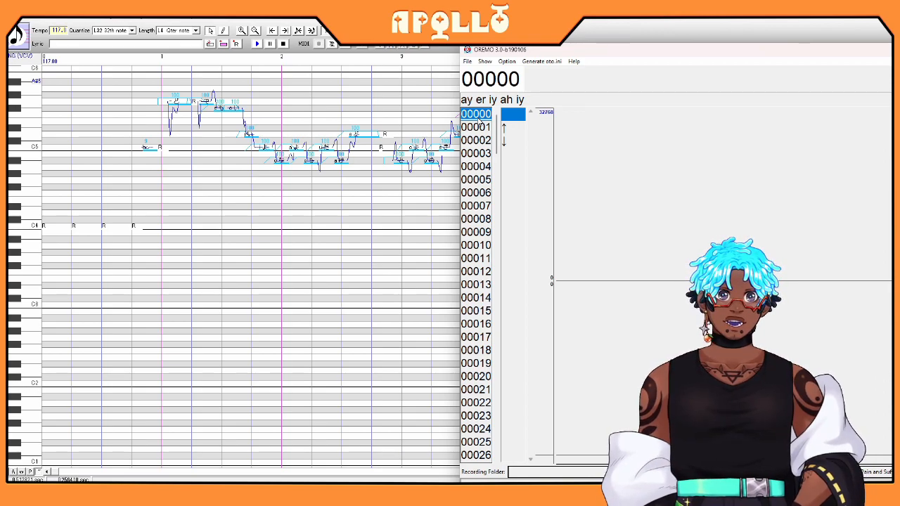
Switch to UTAU, open the voice bank settings, and launch the waveform editor for the "e ど" alias, placing it clear of the settings fields.
{"action": "left_click", "coordinate": [357, 133]}
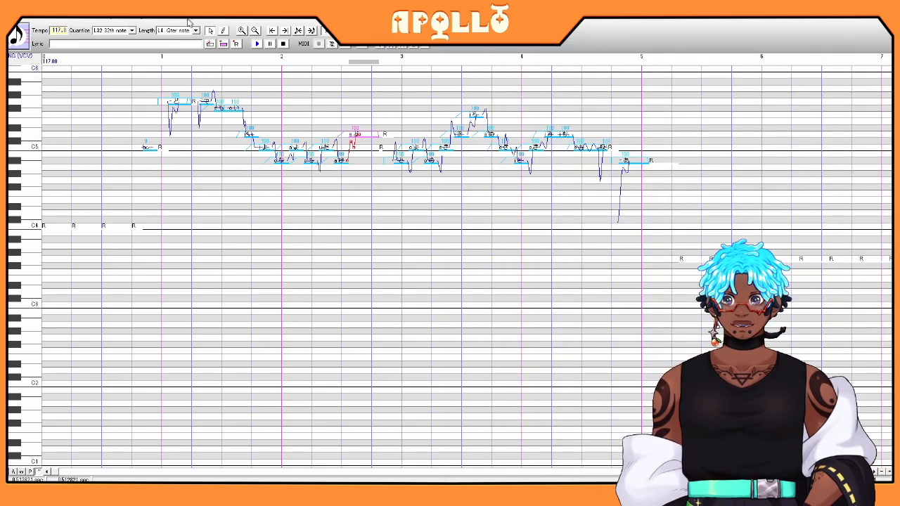
{"action": "left_click", "coordinate": [166, 21]}
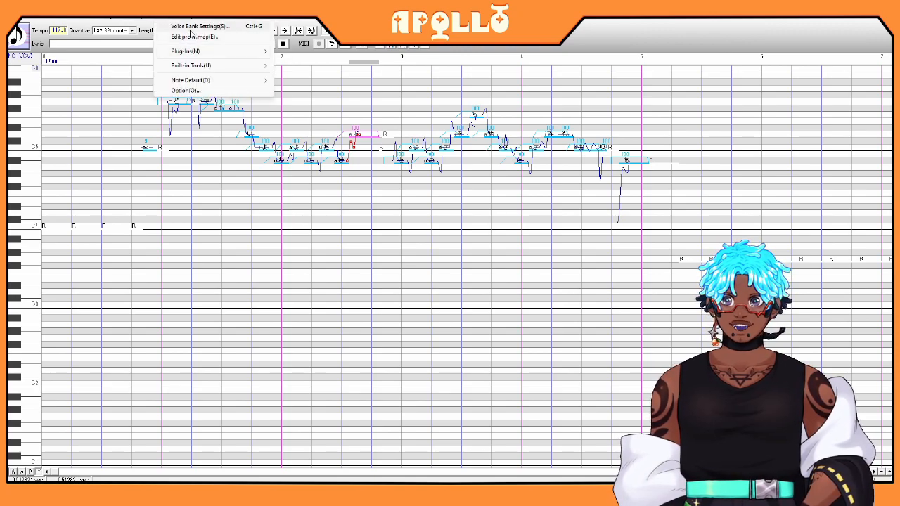
{"action": "left_click", "coordinate": [191, 27]}
{"action": "left_click_drag", "start_coordinate": [373, 153], "coordinate": [455, 127]}
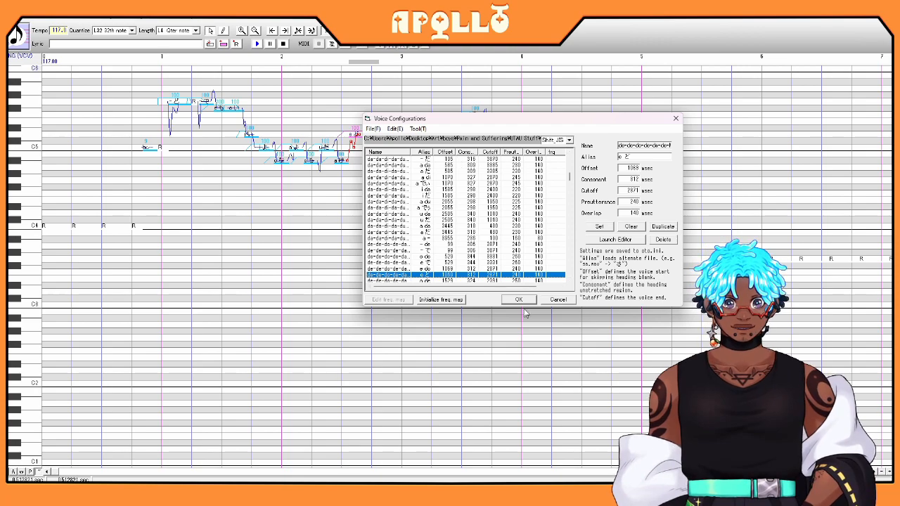
{"action": "left_click", "coordinate": [615, 240]}
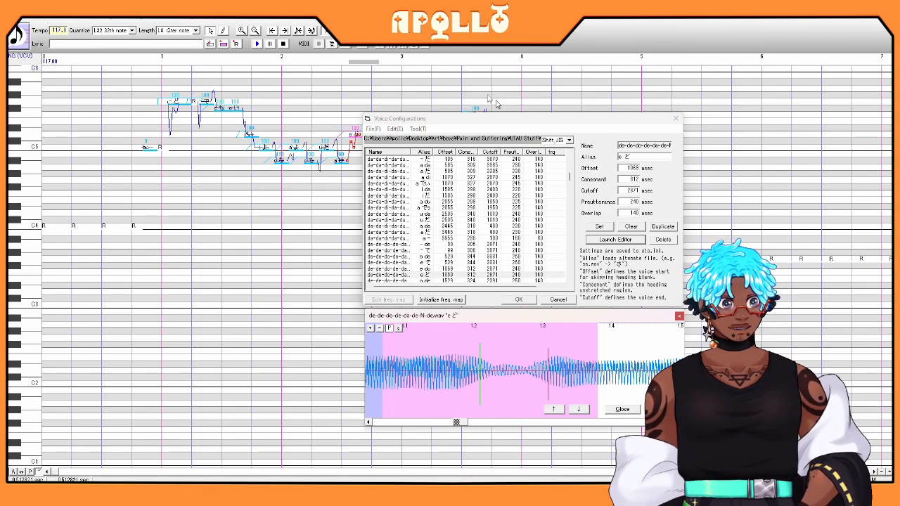
{"action": "left_click_drag", "start_coordinate": [495, 318], "coordinate": [291, 132]}
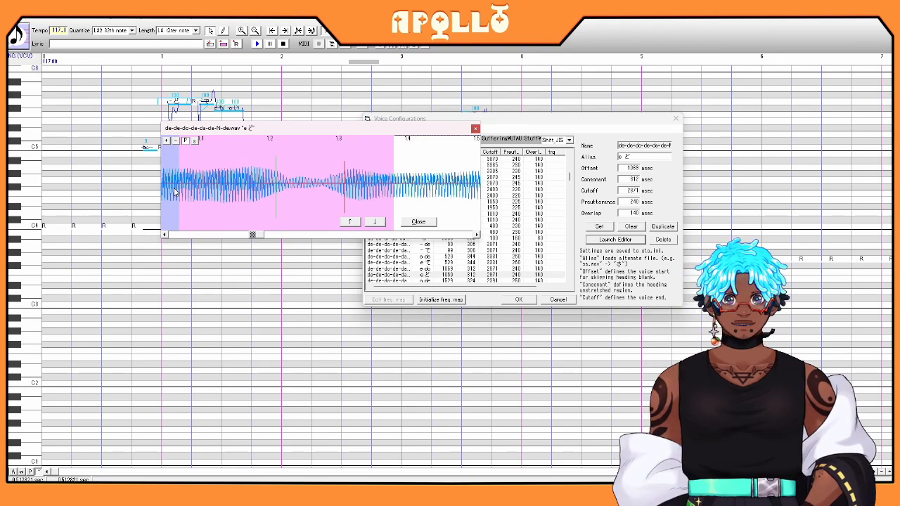
Adjust the "e ど" entry on the waveform to offset 1091, overlap 122 and preutterance 184 msec.
{"action": "left_click_drag", "start_coordinate": [232, 196], "coordinate": [194, 196]}
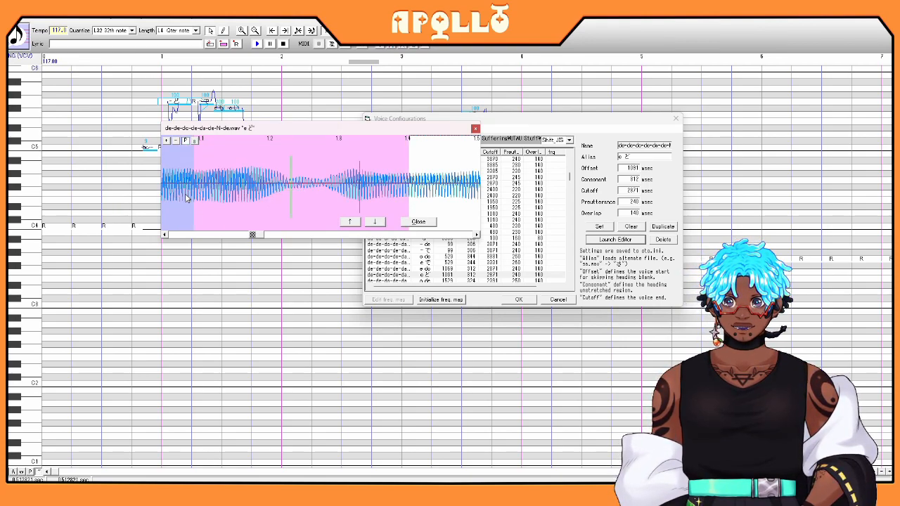
{"action": "left_click_drag", "start_coordinate": [290, 190], "coordinate": [278, 190]}
{"action": "left_click_drag", "start_coordinate": [359, 191], "coordinate": [321, 191]}
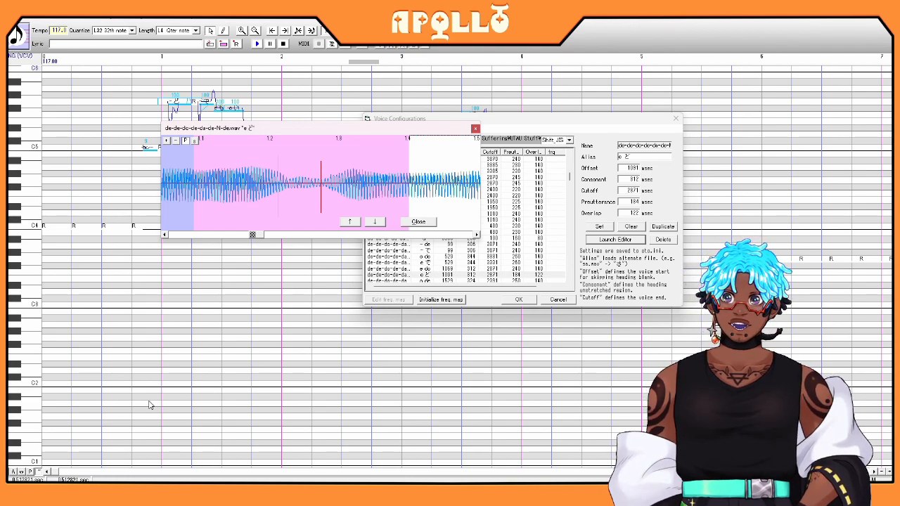
Switch to the Firefox window showing the Twitter profile of the labelling and oto commissioner.
{"action": "mouse_move", "coordinate": [104, 480]}
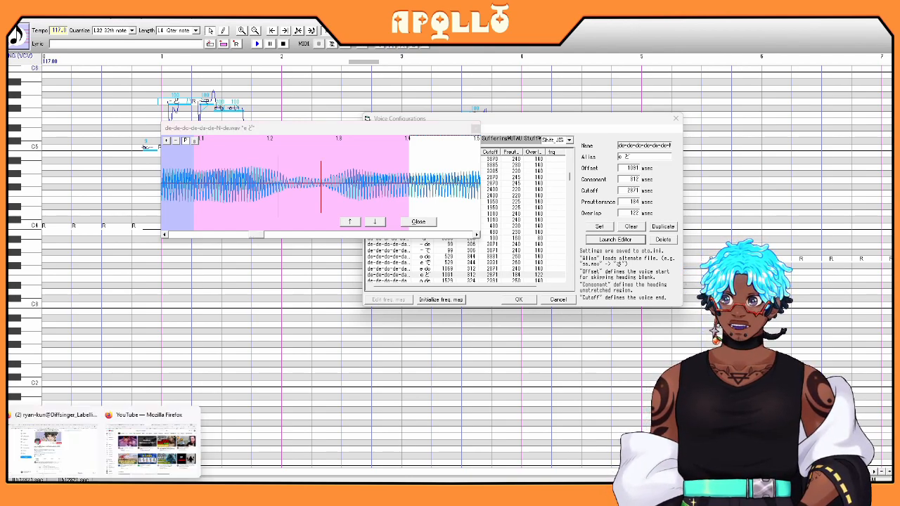
{"action": "left_click", "coordinate": [61, 460]}
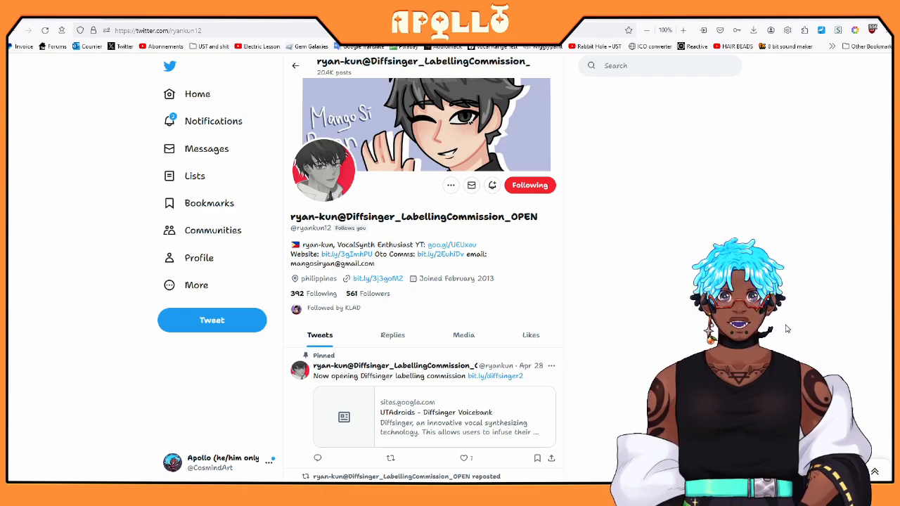